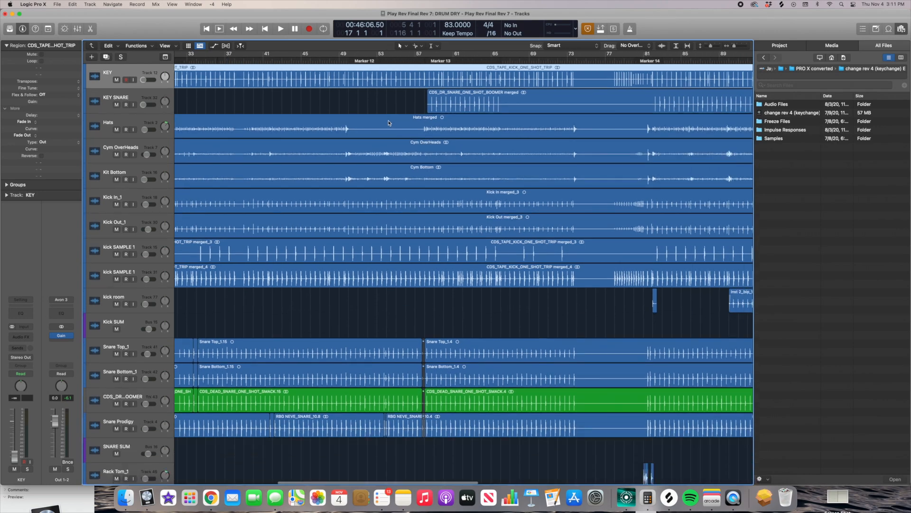
Play back the drum arrangement from Marker 13 at bar 58 for a few bars and stop playback.
{"action": "left_click", "coordinate": [348, 60]}
{"action": "key", "text": "super+Right"}
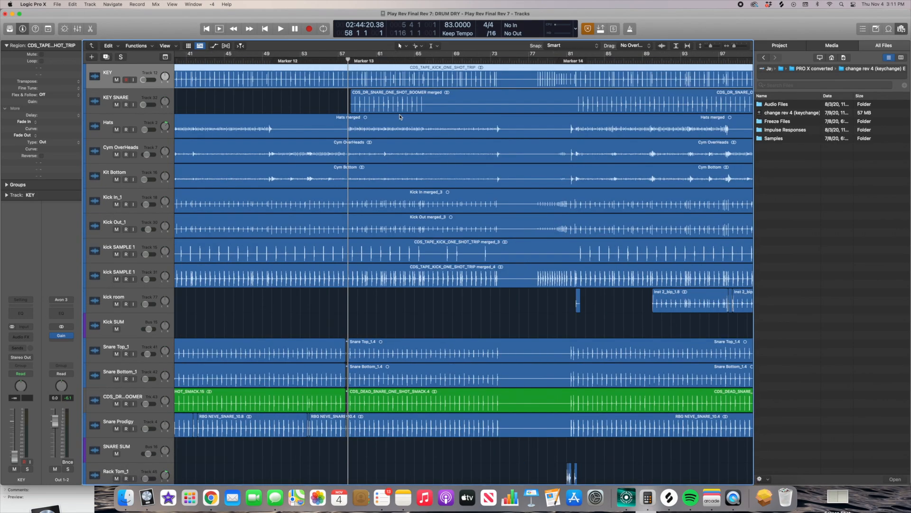
{"action": "key", "text": "space"}
{"action": "scroll", "coordinate": [465, 232], "scroll_direction": "right", "scroll_amount": 1}
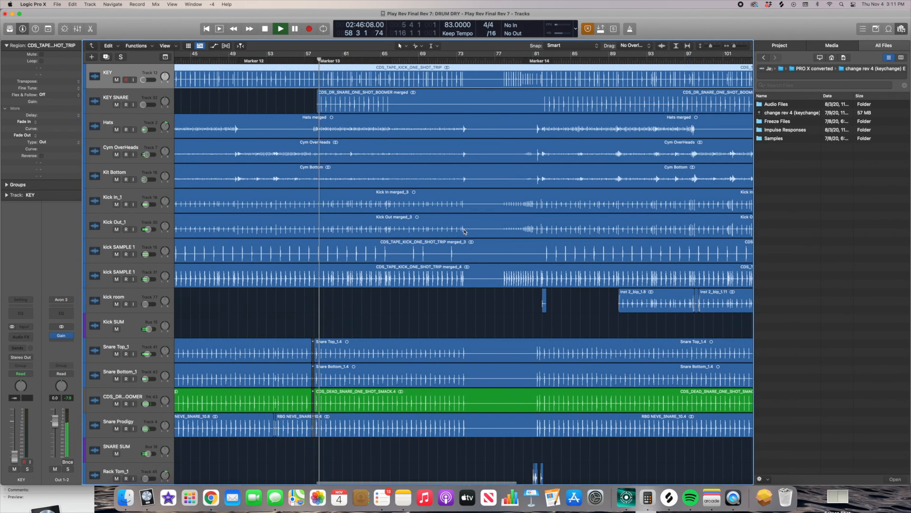
{"action": "key", "text": "super+Right"}
{"action": "key", "text": "super+Right"}
{"action": "key", "text": "super+Down"}
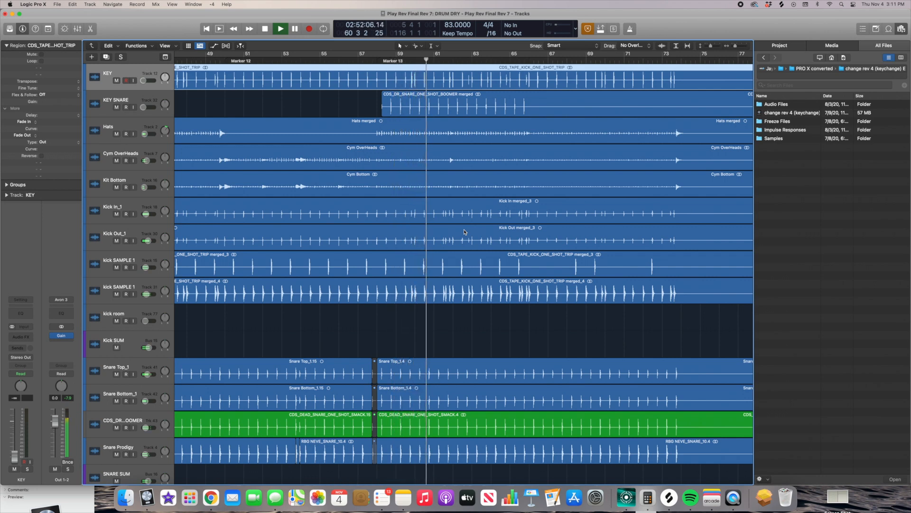
{"action": "key", "text": "space"}
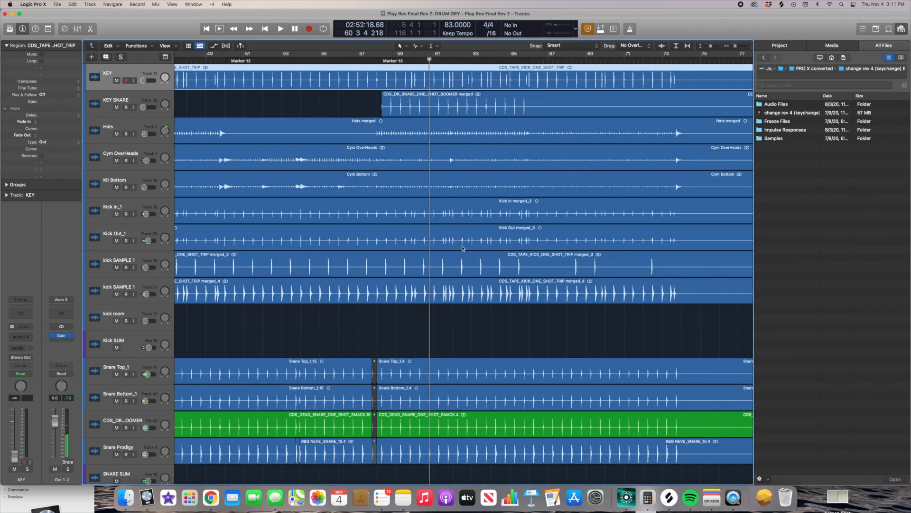
Look over the drum session's tracks, from the kicks and snares through the toms, overheads, room and claps.
{"action": "scroll", "coordinate": [463, 248], "scroll_direction": "left", "scroll_amount": 15}
{"action": "scroll", "coordinate": [469, 241], "scroll_direction": "right", "scroll_amount": 4}
{"action": "scroll", "coordinate": [469, 241], "scroll_direction": "down", "scroll_amount": 4}
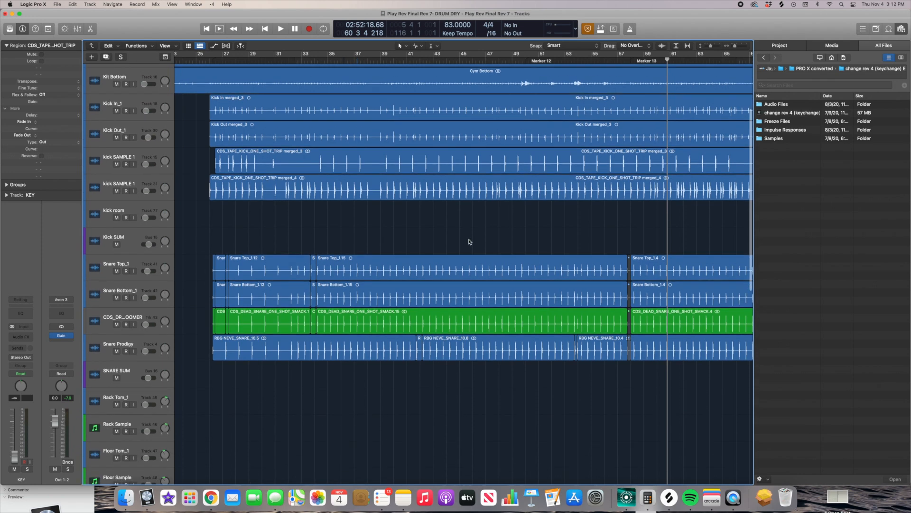
{"action": "scroll", "coordinate": [469, 241], "scroll_direction": "left", "scroll_amount": 3}
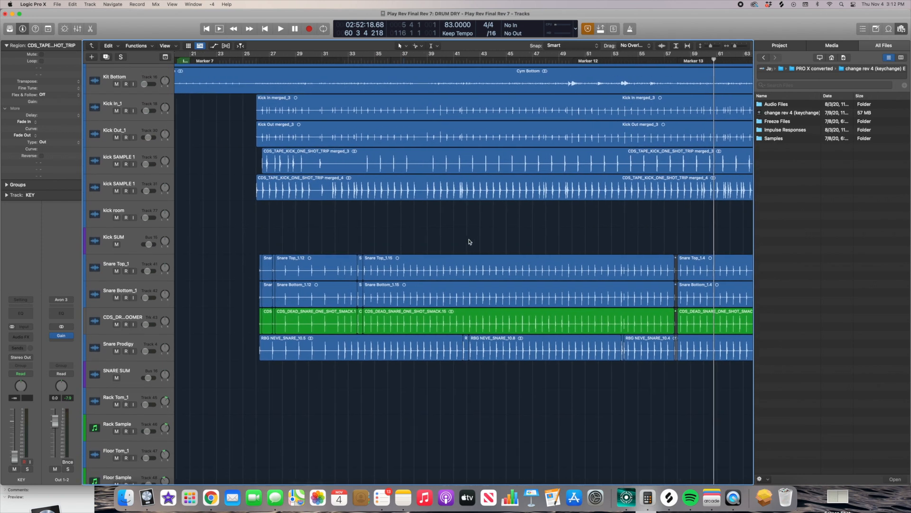
{"action": "scroll", "coordinate": [478, 240], "scroll_direction": "right", "scroll_amount": 1}
{"action": "scroll", "coordinate": [479, 238], "scroll_direction": "down", "scroll_amount": 1}
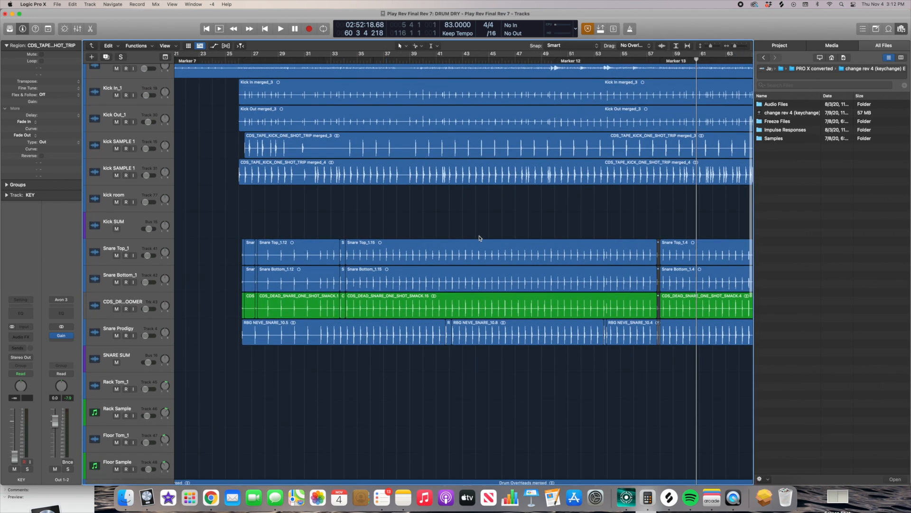
{"action": "scroll", "coordinate": [479, 238], "scroll_direction": "down", "scroll_amount": 6}
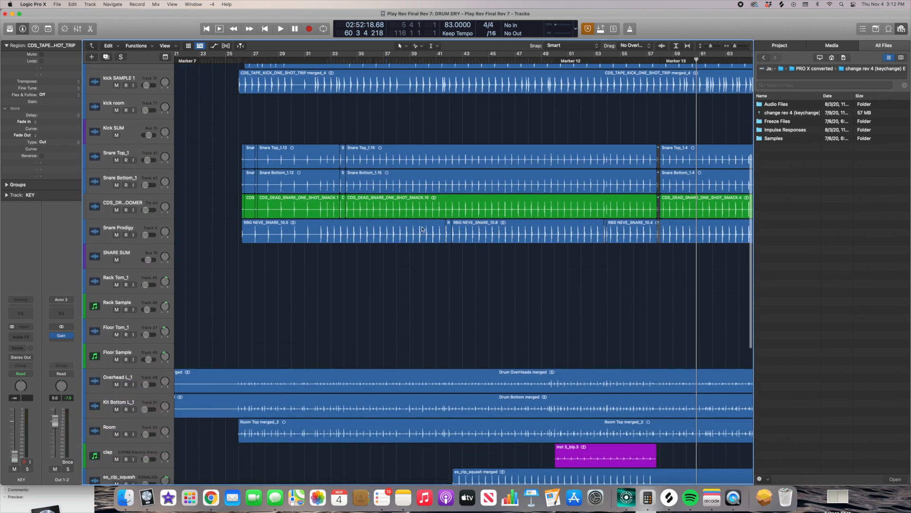
{"action": "scroll", "coordinate": [403, 190], "scroll_direction": "down", "scroll_amount": 10}
{"action": "scroll", "coordinate": [403, 189], "scroll_direction": "up", "scroll_amount": 20}
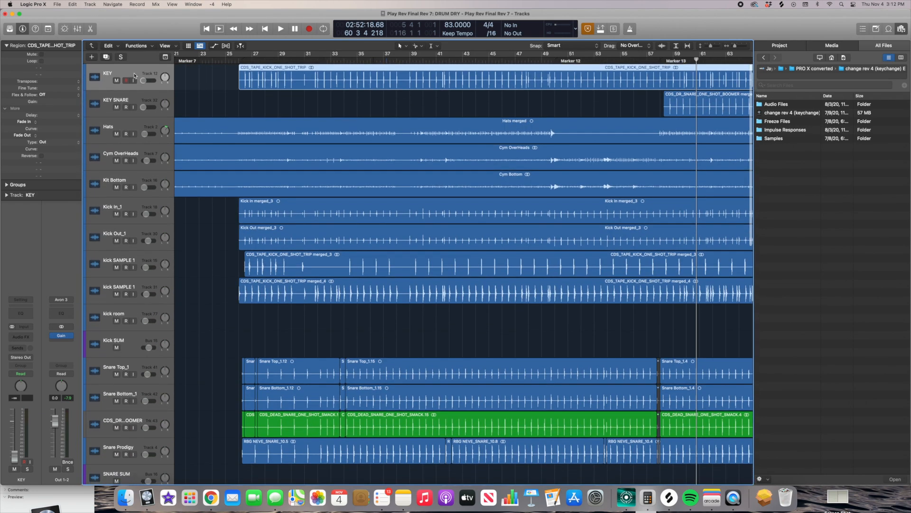
Examine the KEY and KEY SNARE tracks along the timeline against the kick and snare tracks below them.
{"action": "scroll", "coordinate": [640, 100], "scroll_direction": "right", "scroll_amount": 5}
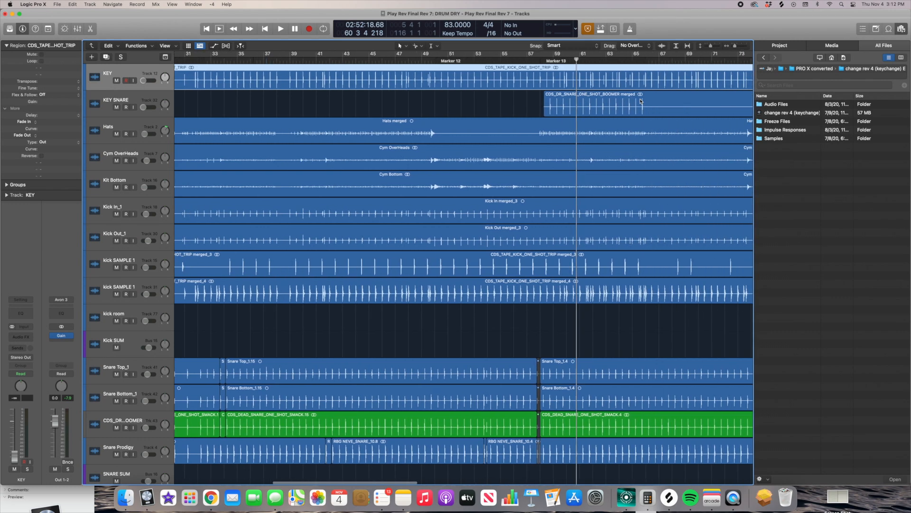
{"action": "scroll", "coordinate": [426, 89], "scroll_direction": "left", "scroll_amount": 7}
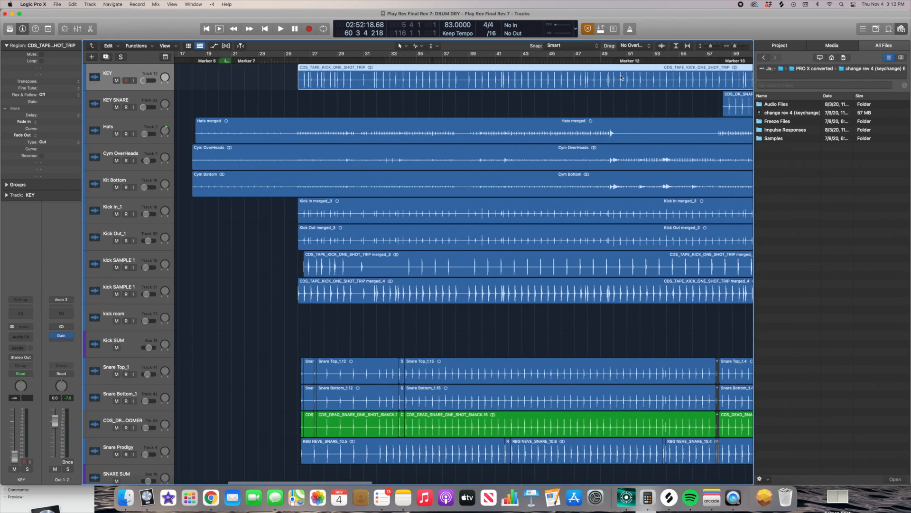
{"action": "scroll", "coordinate": [621, 78], "scroll_direction": "right", "scroll_amount": 4}
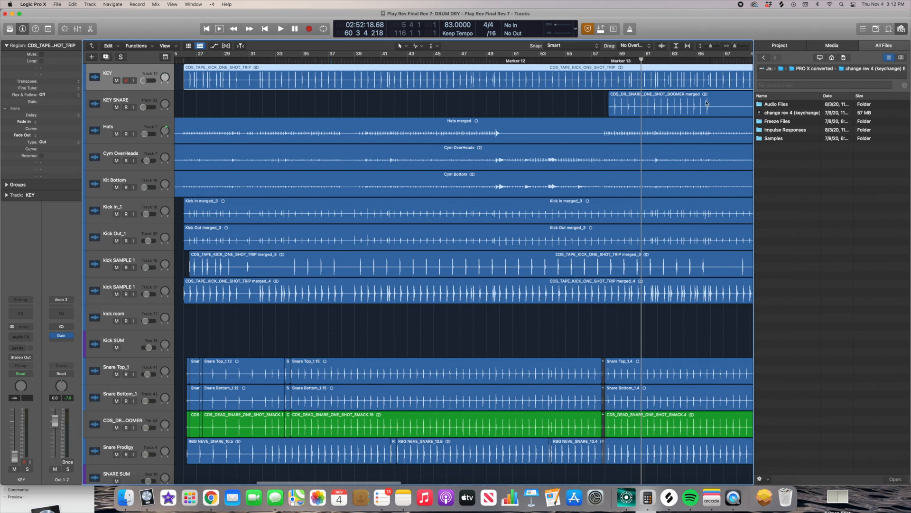
{"action": "scroll", "coordinate": [698, 103], "scroll_direction": "right", "scroll_amount": 2}
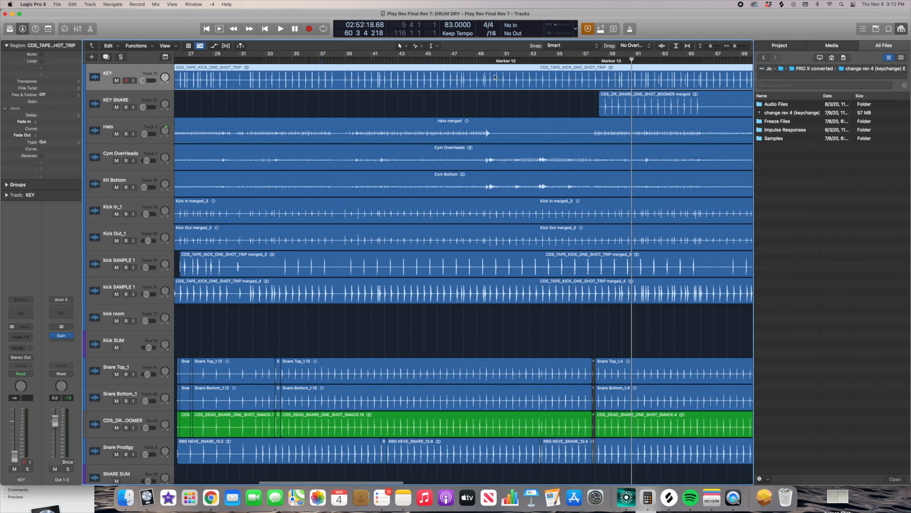
{"action": "scroll", "coordinate": [357, 97], "scroll_direction": "left", "scroll_amount": 5}
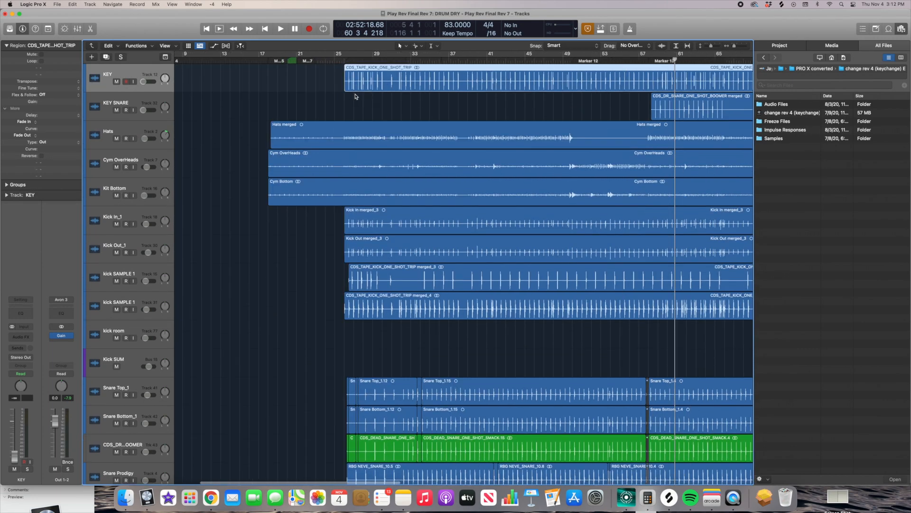
{"action": "scroll", "coordinate": [360, 111], "scroll_direction": "right", "scroll_amount": 2}
{"action": "scroll", "coordinate": [359, 112], "scroll_direction": "down", "scroll_amount": 5}
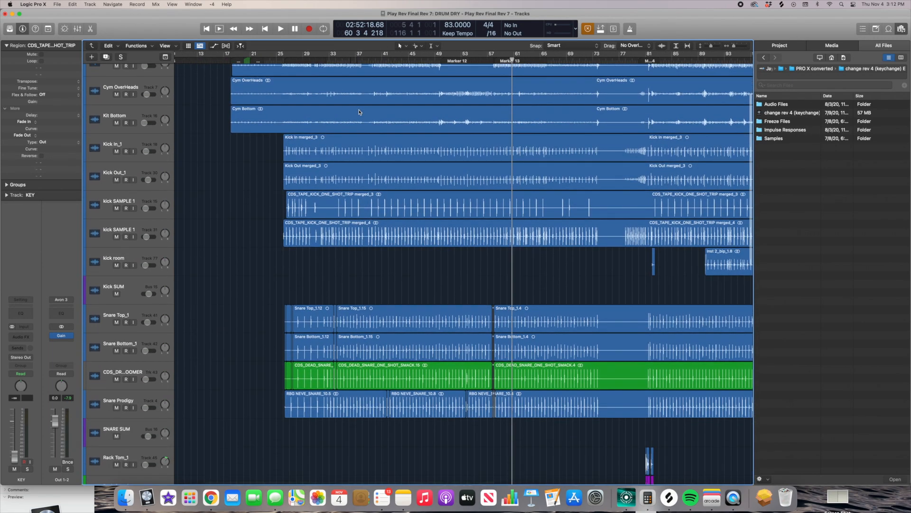
{"action": "scroll", "coordinate": [379, 207], "scroll_direction": "down", "scroll_amount": 4}
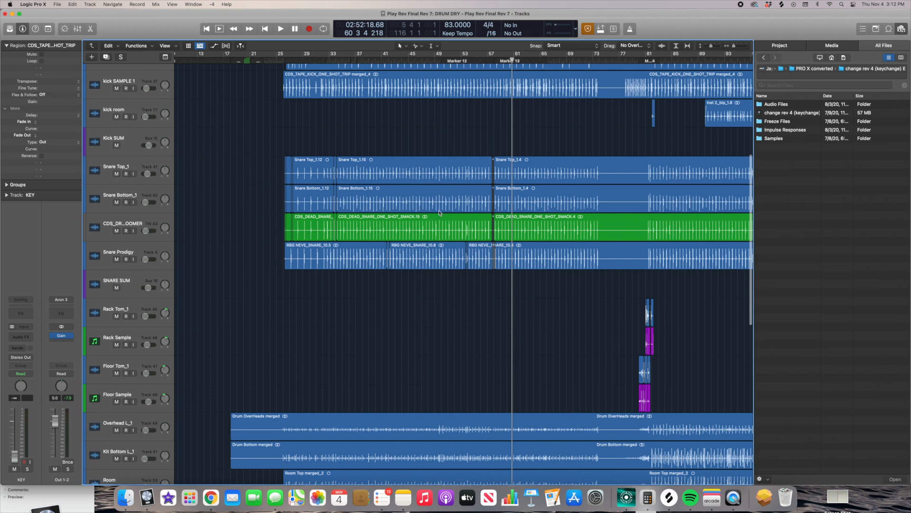
{"action": "scroll", "coordinate": [386, 252], "scroll_direction": "up", "scroll_amount": 5}
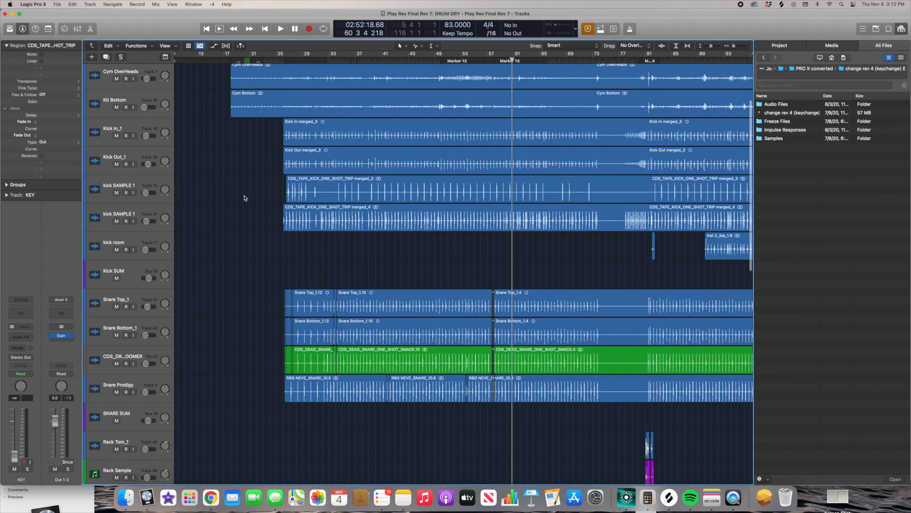
{"action": "scroll", "coordinate": [575, 213], "scroll_direction": "up", "scroll_amount": 4}
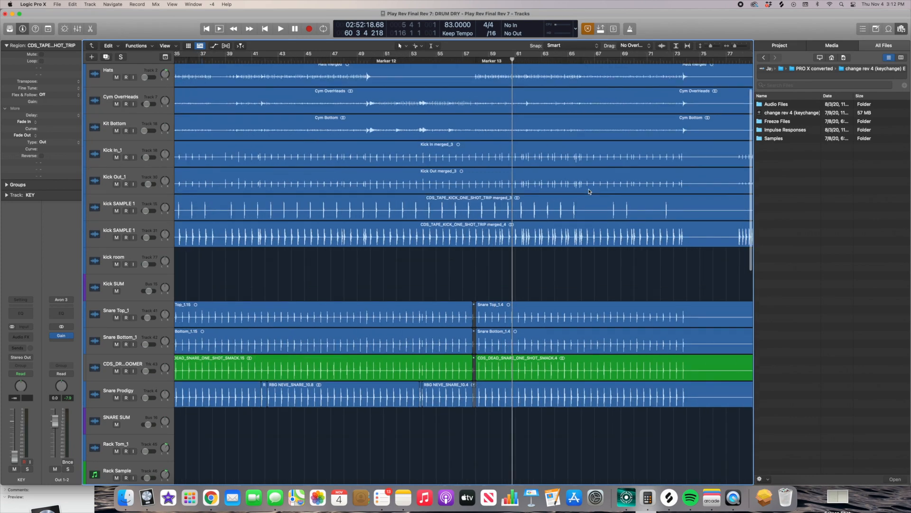
Review the clap and SNAP VERB tracks down to the drum aux tracks, selecting the es_clp_fatorganic merged_1 region.
{"action": "scroll", "coordinate": [588, 194], "scroll_direction": "down", "scroll_amount": 8}
{"action": "scroll", "coordinate": [537, 199], "scroll_direction": "down", "scroll_amount": 6}
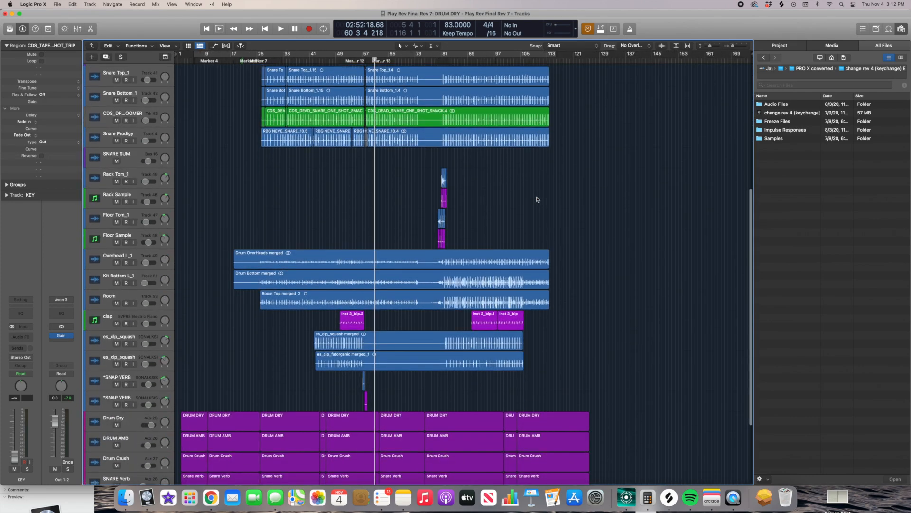
{"action": "scroll", "coordinate": [536, 199], "scroll_direction": "down", "scroll_amount": 5}
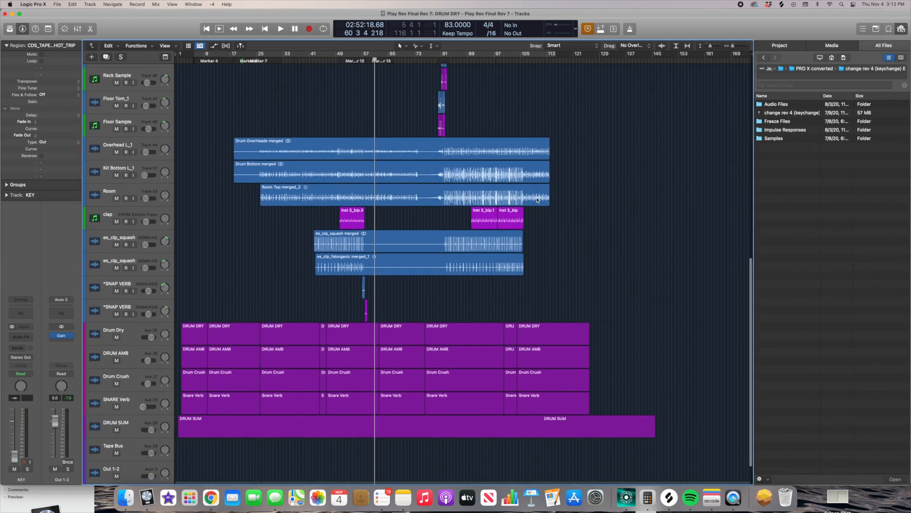
{"action": "left_click", "coordinate": [369, 268]}
{"action": "scroll", "coordinate": [370, 269], "scroll_direction": "up", "scroll_amount": 3}
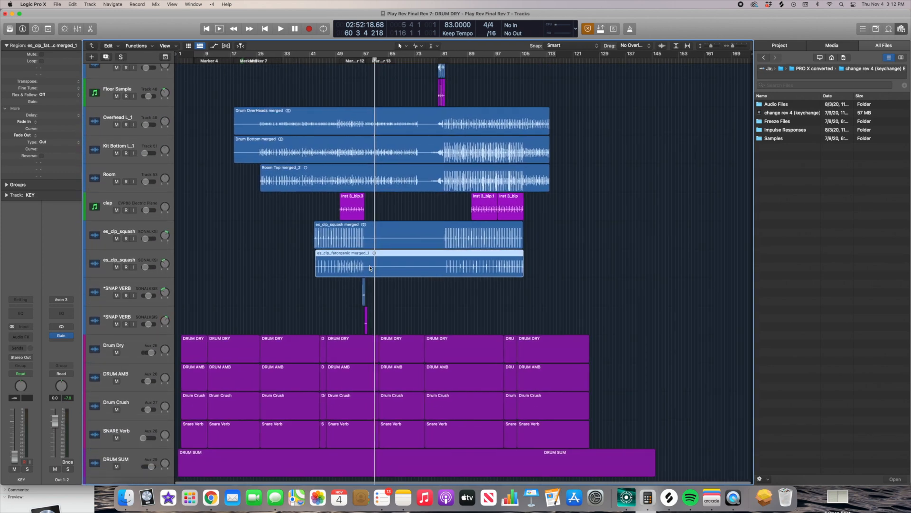
{"action": "key", "text": "super+Down"}
{"action": "key", "text": "super+Right"}
{"action": "scroll", "coordinate": [301, 307], "scroll_direction": "left", "scroll_amount": 3}
{"action": "scroll", "coordinate": [301, 307], "scroll_direction": "down", "scroll_amount": 4}
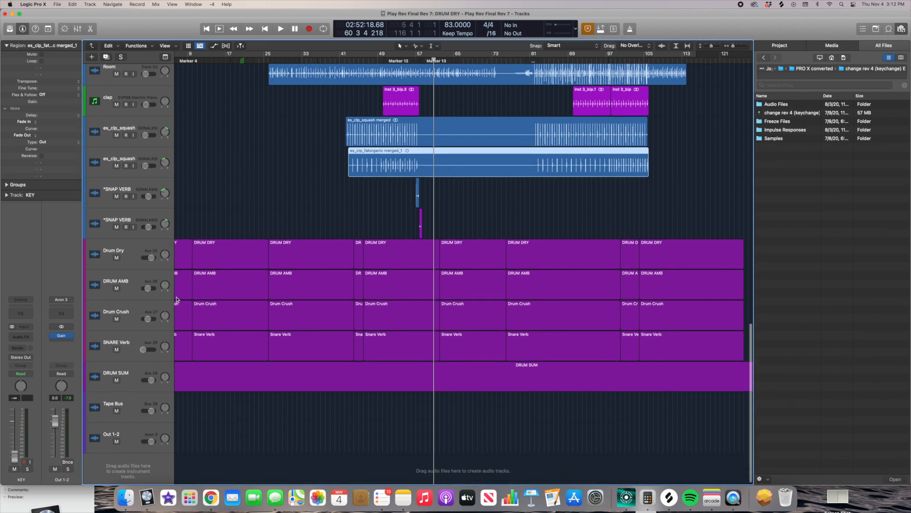
Select the DRUM AMB track and open its ValhallaVintageVerb reverb to view the settings.
{"action": "left_click", "coordinate": [162, 293]}
{"action": "key", "text": "super+Down"}
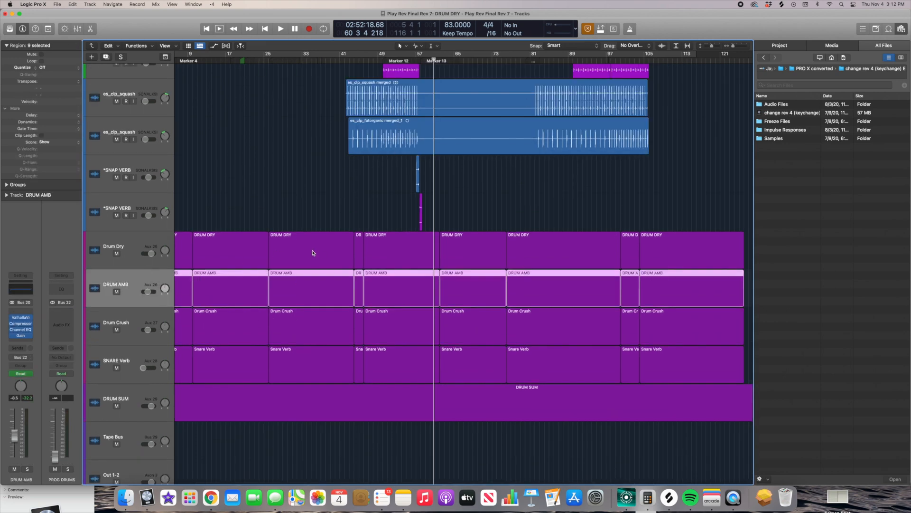
{"action": "scroll", "coordinate": [313, 254], "scroll_direction": "left", "scroll_amount": 2}
{"action": "key", "text": "super+Down"}
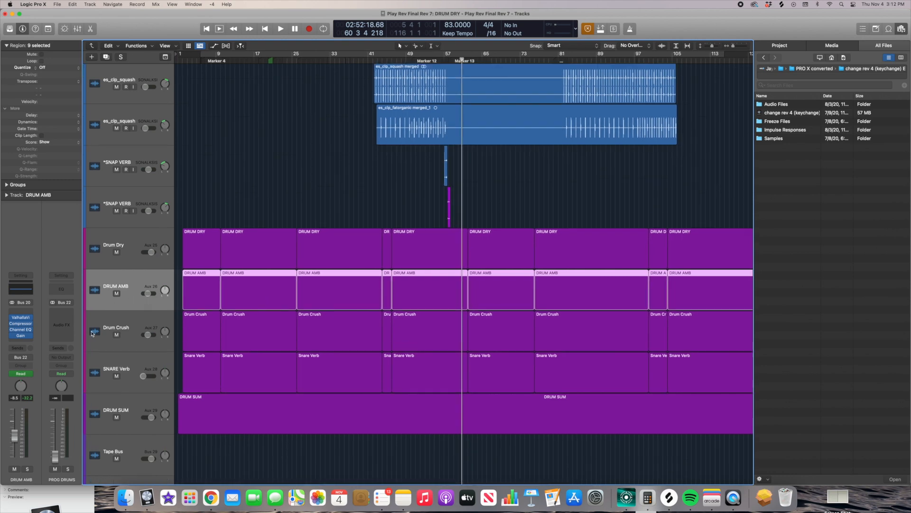
{"action": "left_click", "coordinate": [20, 317]}
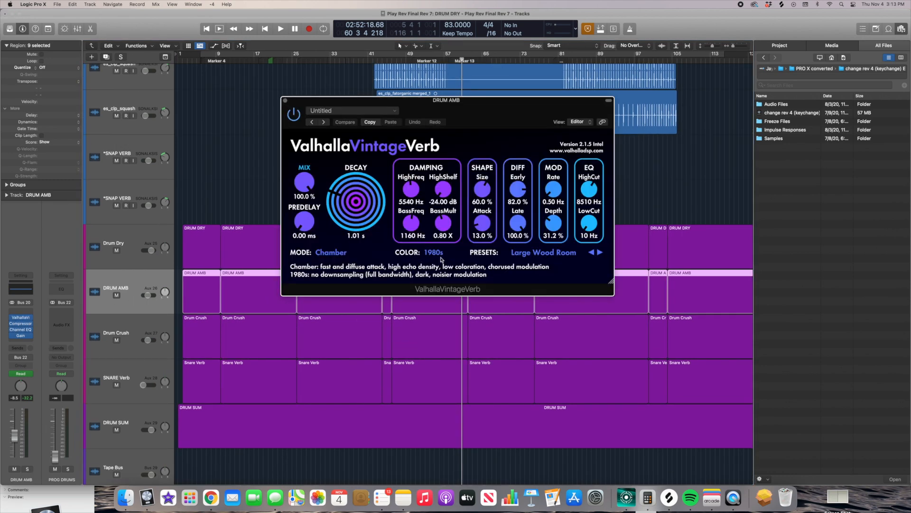
Show track automation and audition the DRUM AMB track in solo around bar 92, ending with solo off.
{"action": "left_click", "coordinate": [28, 468]}
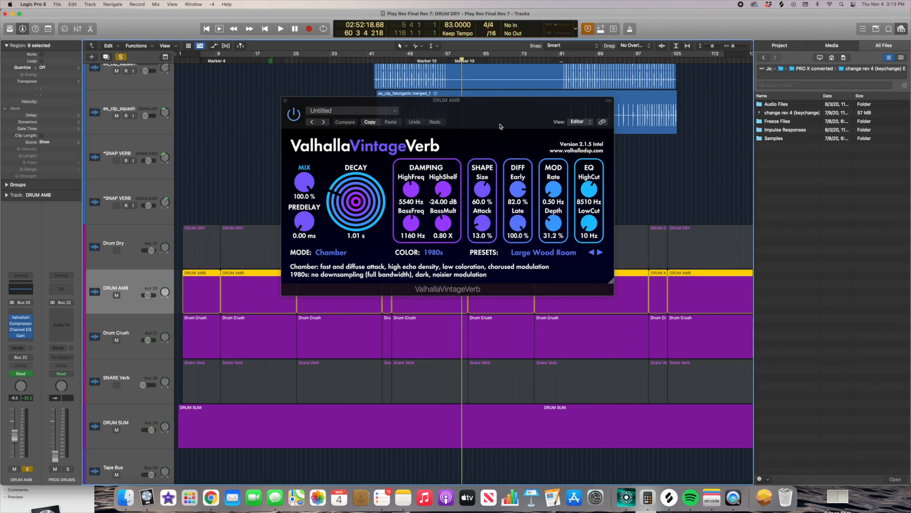
{"action": "key", "text": "a"}
{"action": "key", "text": "space"}
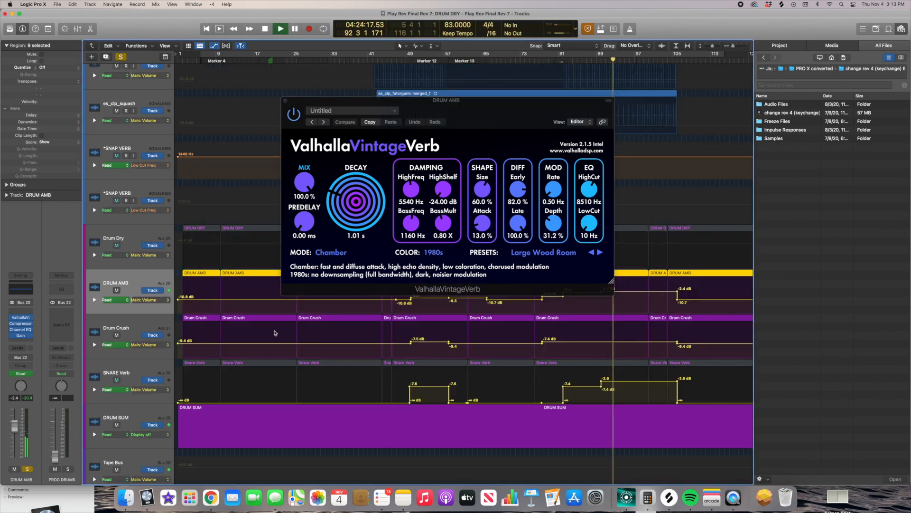
{"action": "left_click", "coordinate": [27, 469]}
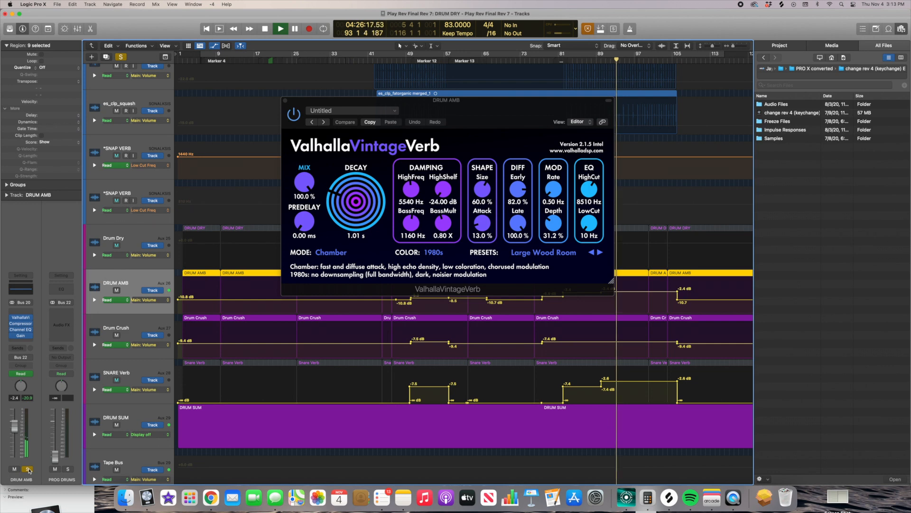
{"action": "key", "text": "space"}
{"action": "left_click", "coordinate": [27, 469]}
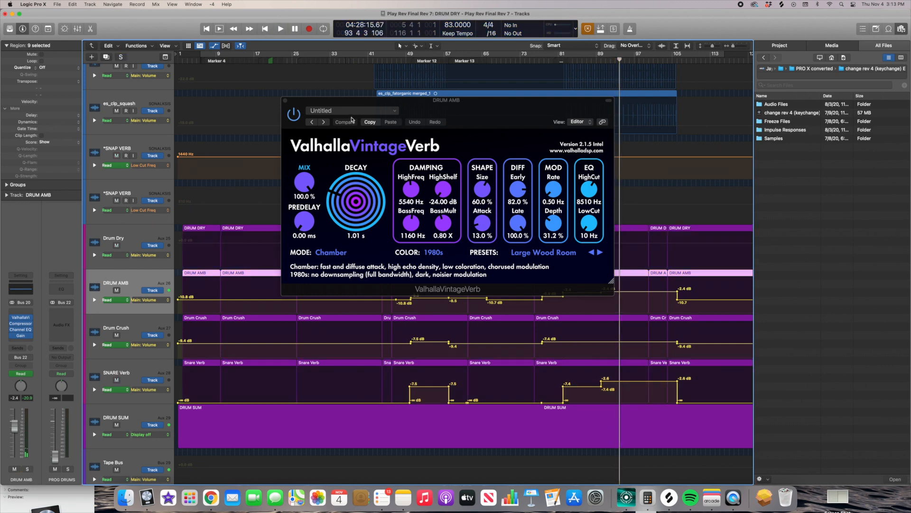
Close the reverb window and examine the volume automation on the DRUM AMB, Drum Crush and SNARE Verb tracks.
{"action": "left_click", "coordinate": [285, 100]}
{"action": "scroll", "coordinate": [558, 260], "scroll_direction": "down", "scroll_amount": 3}
{"action": "key", "text": "super+Down"}
{"action": "key", "text": "super+Down"}
{"action": "scroll", "coordinate": [559, 260], "scroll_direction": "right", "scroll_amount": 5}
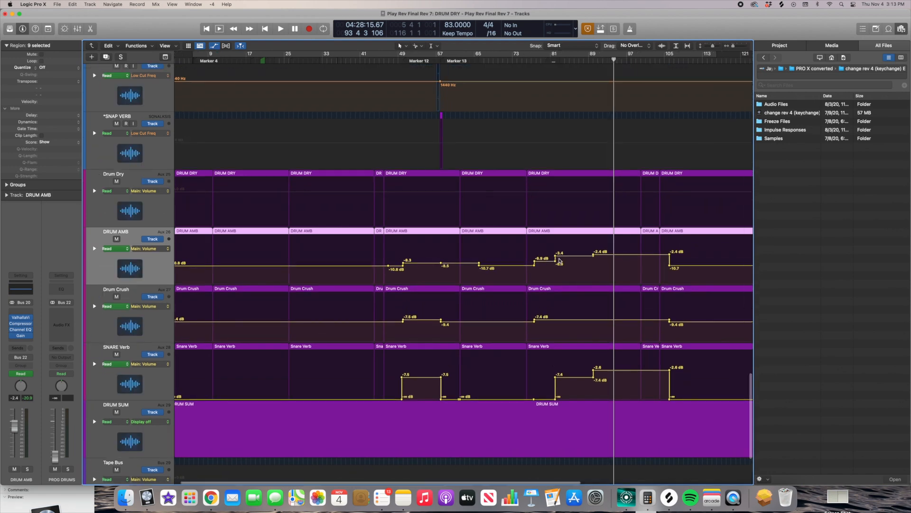
{"action": "scroll", "coordinate": [560, 261], "scroll_direction": "right", "scroll_amount": 1}
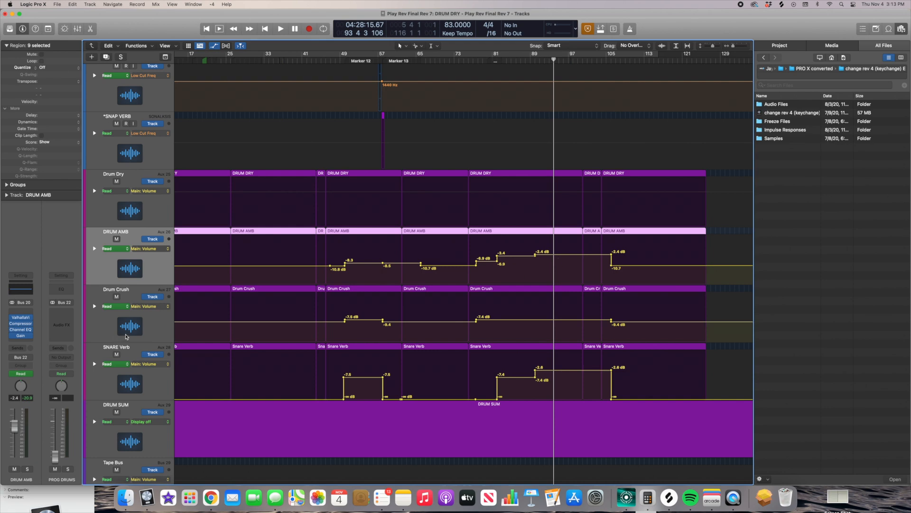
Select the Drum Crush track, inspect its Devil-Loc Deluxe plug-in, and close the plug-in window.
{"action": "left_click", "coordinate": [148, 331]}
{"action": "key", "text": "super+Down"}
{"action": "scroll", "coordinate": [450, 299], "scroll_direction": "left", "scroll_amount": 6}
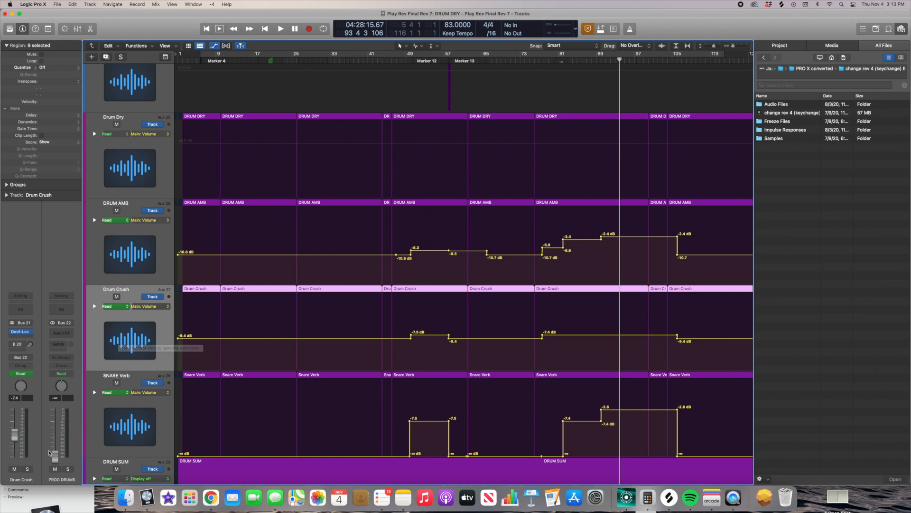
{"action": "left_click", "coordinate": [21, 333]}
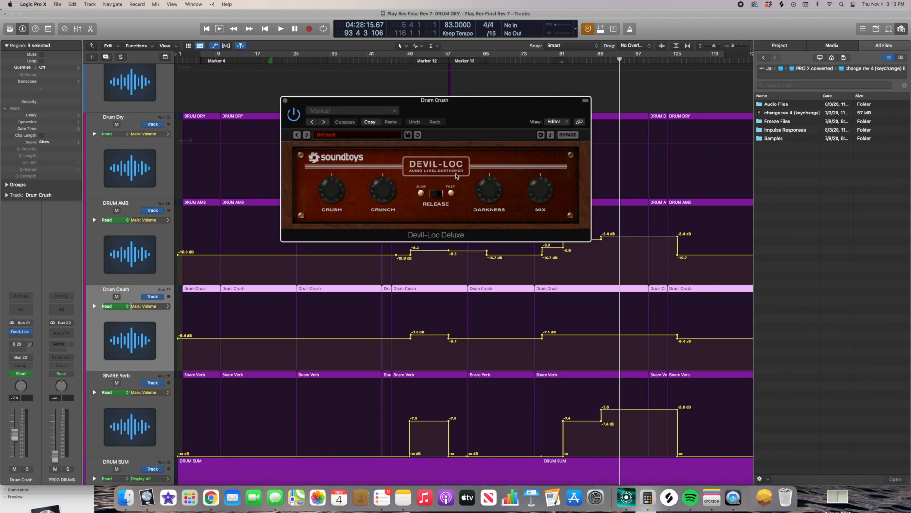
{"action": "left_click", "coordinate": [286, 101]}
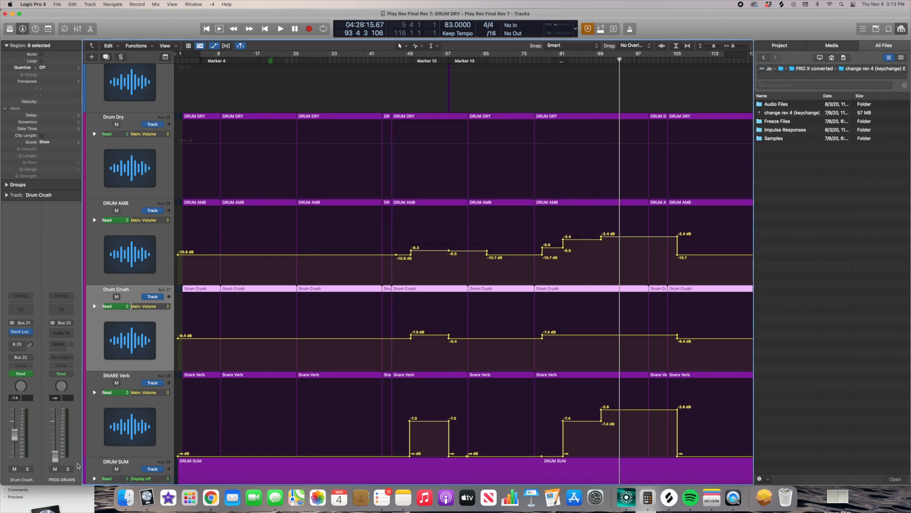
Audition the Drum Crush track in solo from Marker 12 to about bar 54, ending with solo off.
{"action": "left_click", "coordinate": [27, 469]}
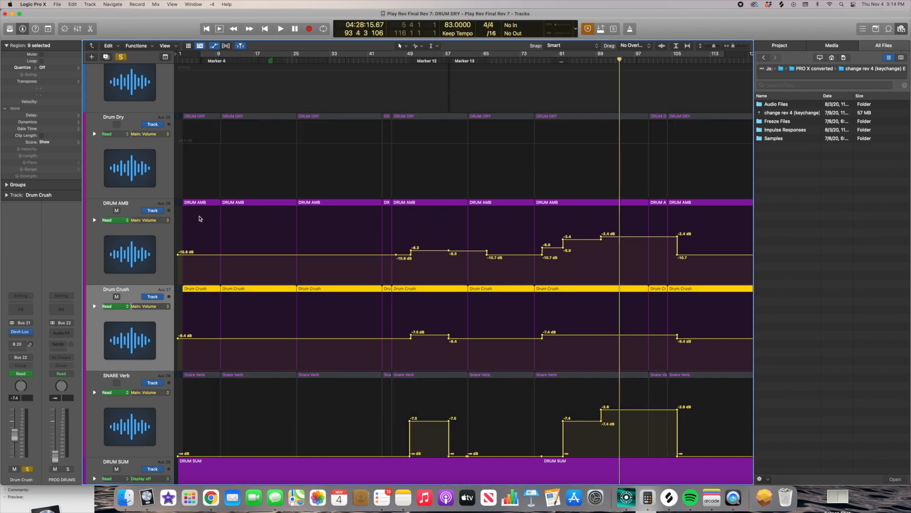
{"action": "left_click", "coordinate": [425, 60]}
{"action": "key", "text": "space"}
{"action": "scroll", "coordinate": [460, 185], "scroll_direction": "up", "scroll_amount": 5}
{"action": "scroll", "coordinate": [477, 207], "scroll_direction": "right", "scroll_amount": 10}
{"action": "scroll", "coordinate": [544, 162], "scroll_direction": "down", "scroll_amount": 5}
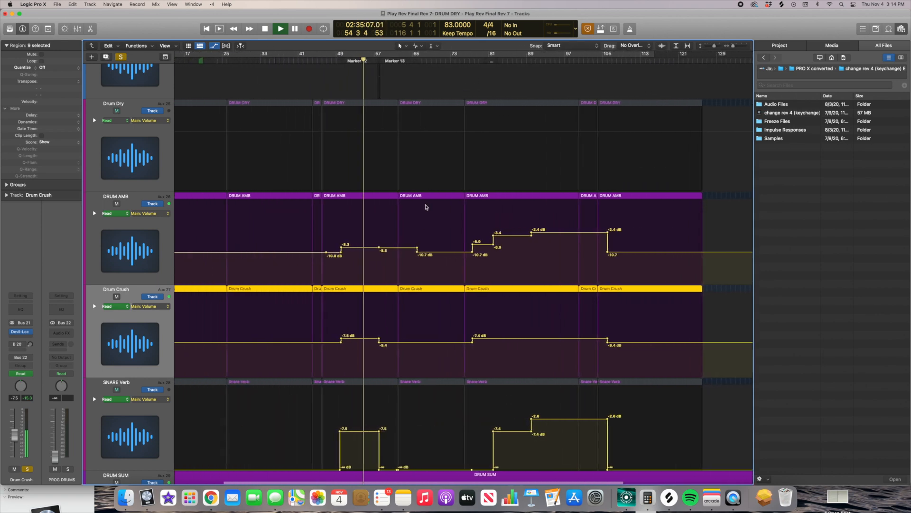
{"action": "scroll", "coordinate": [426, 207], "scroll_direction": "left", "scroll_amount": 1}
{"action": "key", "text": "space"}
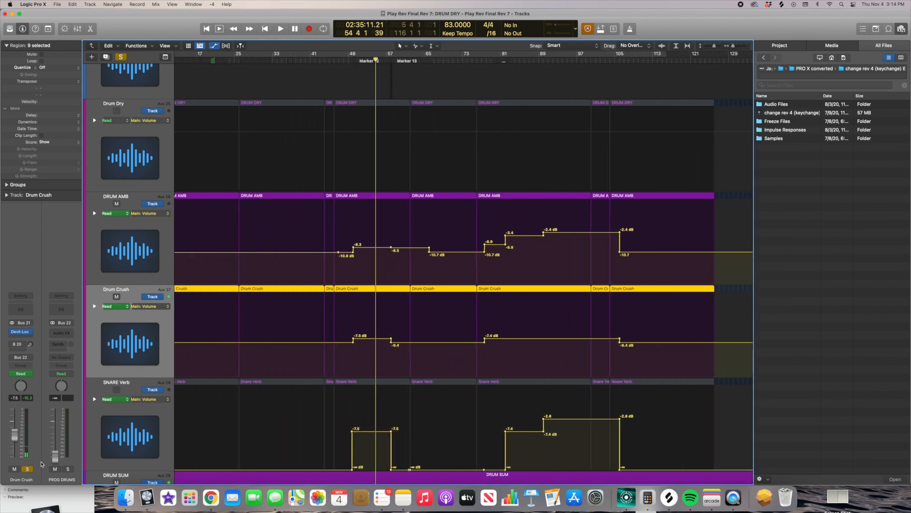
{"action": "key", "text": "s"}
Select the SNARE Verb track and audition it in solo from about bar 54, ending with solo off and the whole arrangement in view.
{"action": "scroll", "coordinate": [409, 264], "scroll_direction": "down", "scroll_amount": 2}
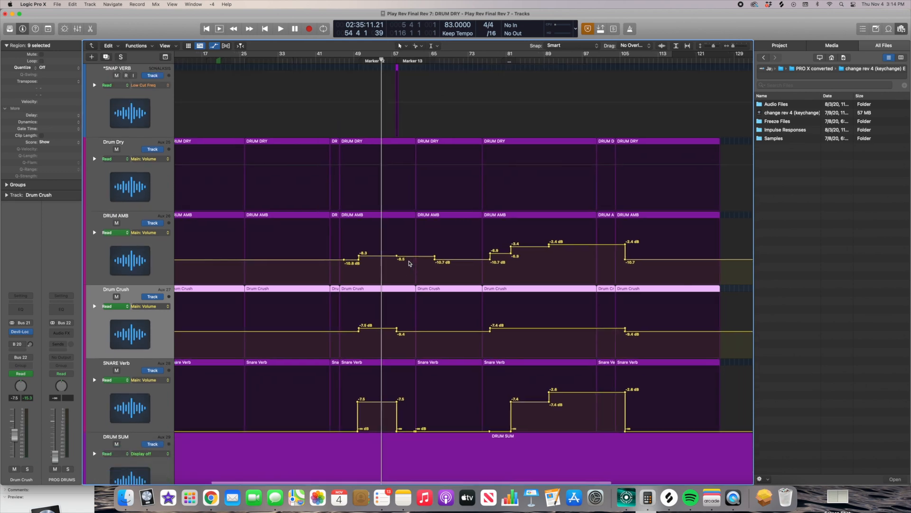
{"action": "scroll", "coordinate": [409, 264], "scroll_direction": "down", "scroll_amount": 4}
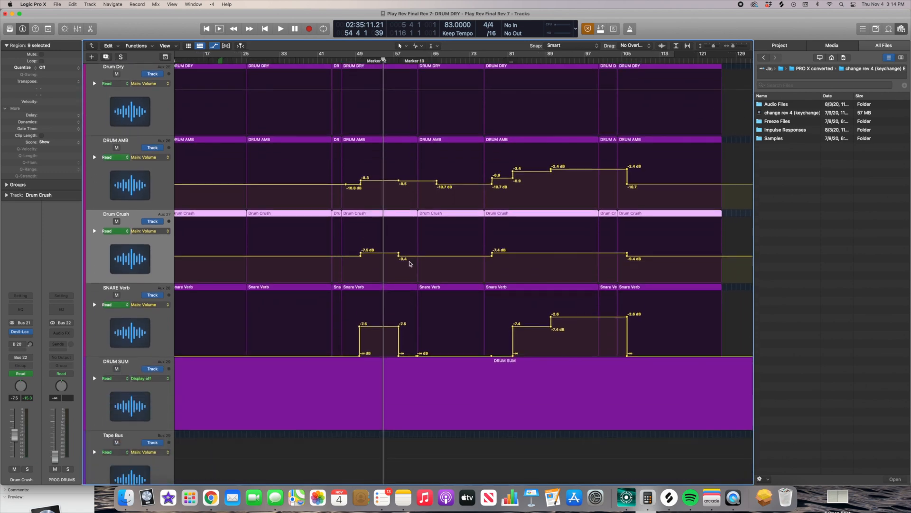
{"action": "left_click", "coordinate": [165, 328]}
{"action": "scroll", "coordinate": [313, 293], "scroll_direction": "down", "scroll_amount": 1}
{"action": "scroll", "coordinate": [315, 293], "scroll_direction": "up", "scroll_amount": 2}
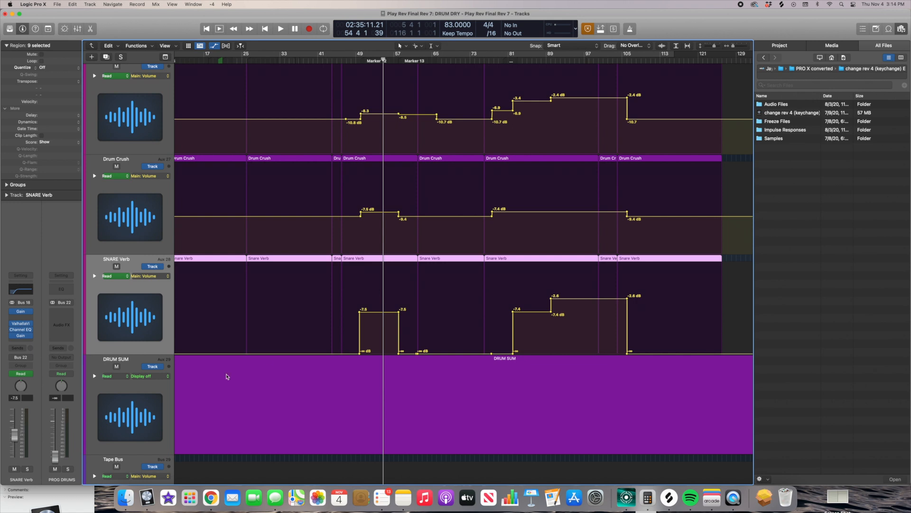
{"action": "left_click", "coordinate": [29, 469]}
{"action": "key", "text": "space"}
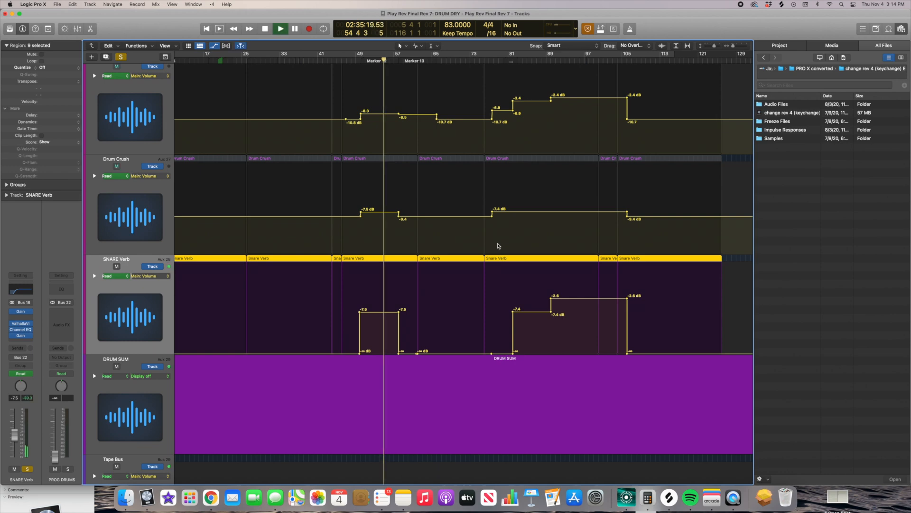
{"action": "key", "text": "super+Right"}
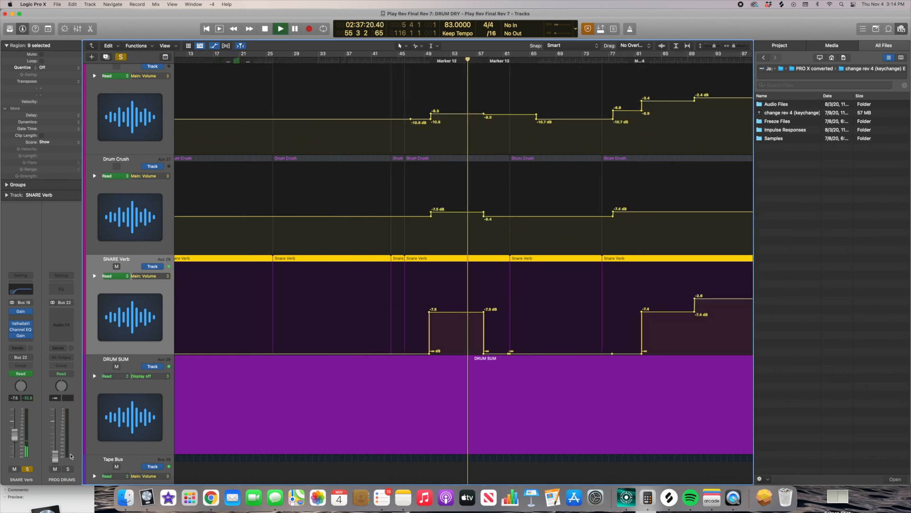
{"action": "key", "text": "space"}
{"action": "left_click", "coordinate": [27, 469]}
{"action": "key", "text": "z"}
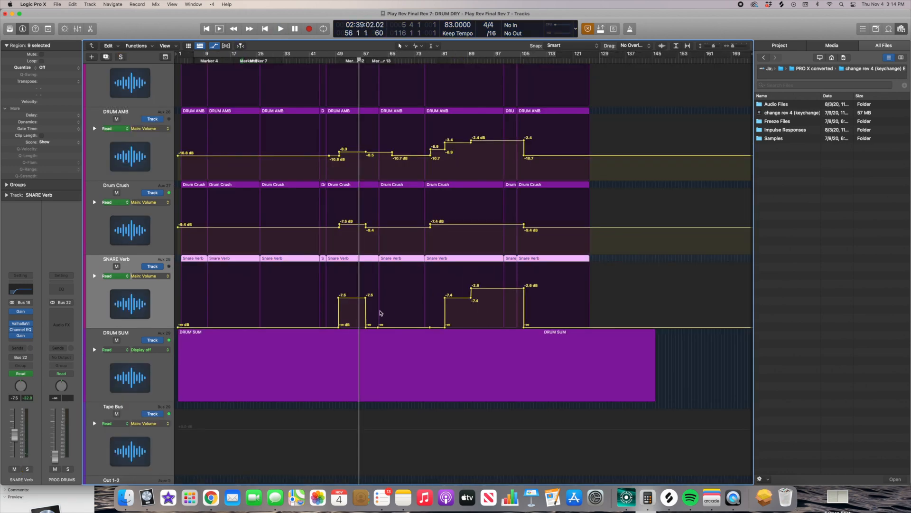
Hide the track automation, select the DRUM SUM track and enable its bypassed VBC FG-MU plug-in.
{"action": "key", "text": "a"}
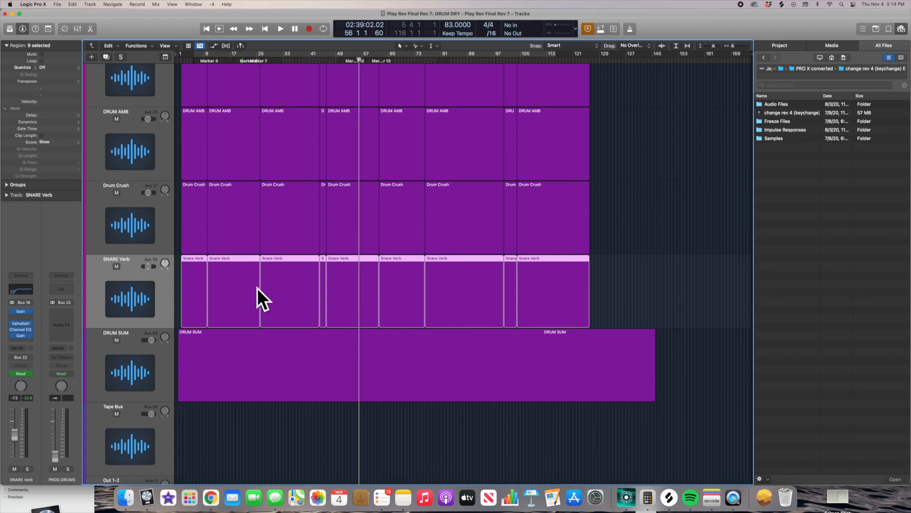
{"action": "left_click", "coordinate": [159, 379]}
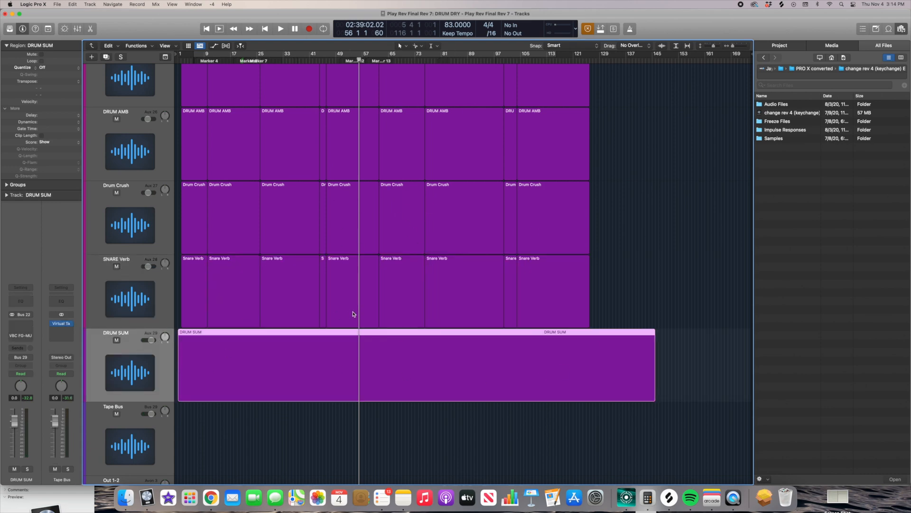
{"action": "key", "text": "super+Down"}
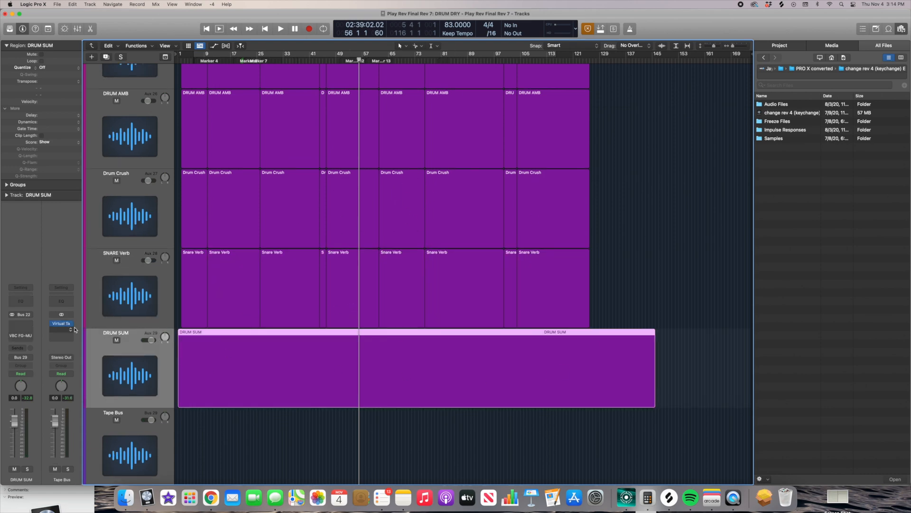
{"action": "left_click", "coordinate": [13, 338]}
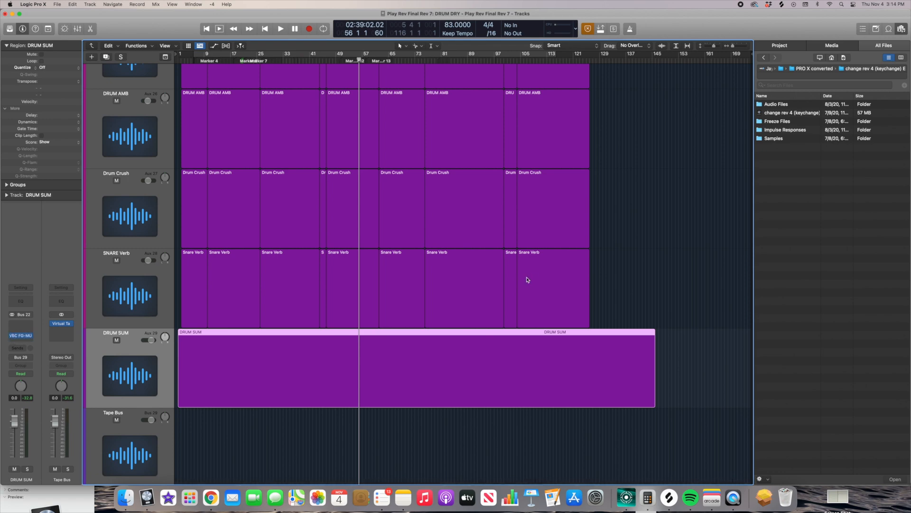
Play back the full drum mix through DRUM SUM from near Marker 12 to about bar 55.
{"action": "key", "text": "super+Right"}
{"action": "key", "text": "super+Down"}
{"action": "scroll", "coordinate": [528, 280], "scroll_direction": "left", "scroll_amount": 3}
{"action": "key", "text": "super+Up"}
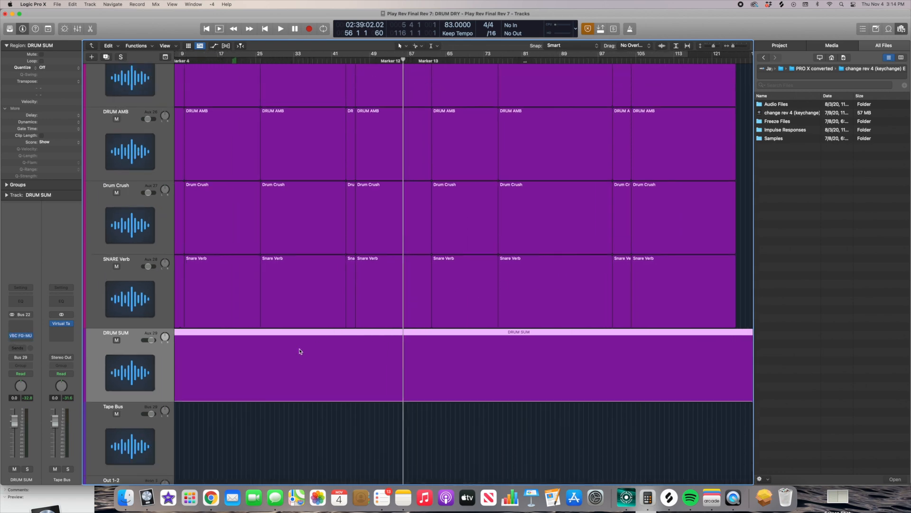
{"action": "left_click", "coordinate": [383, 62]}
{"action": "key", "text": "space"}
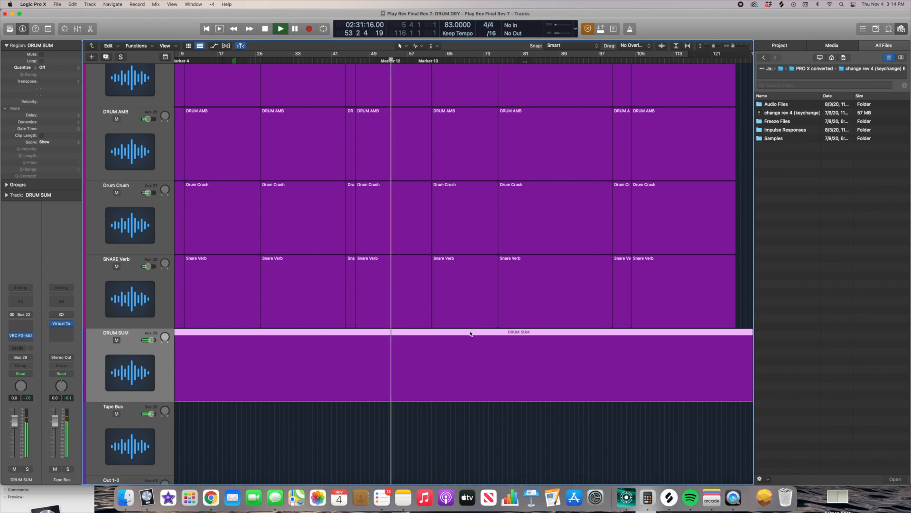
{"action": "key", "text": "space"}
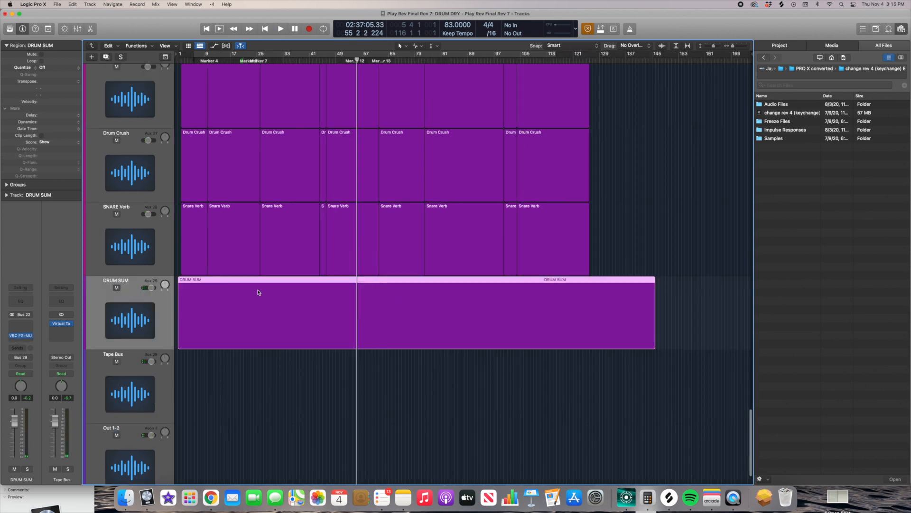
Check the routing from DRUM SUM to Tape Bus, inspect the Tape Bus's Virtual Tape Machines plug-in, and close its window.
{"action": "left_click", "coordinate": [126, 378]}
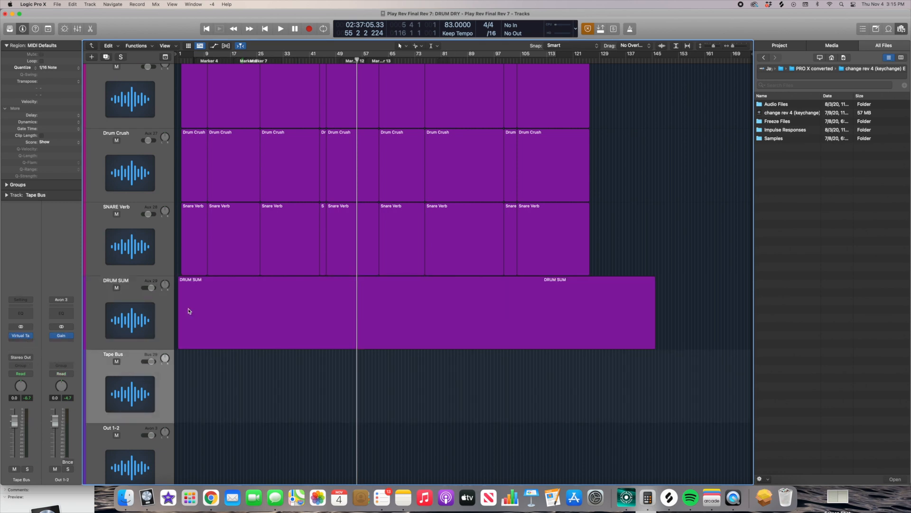
{"action": "left_click", "coordinate": [111, 330]}
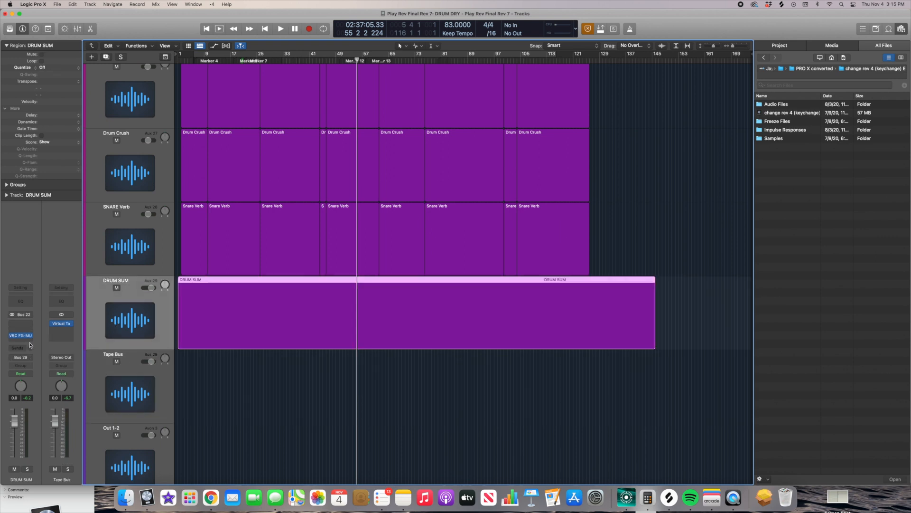
{"action": "left_click", "coordinate": [61, 323]}
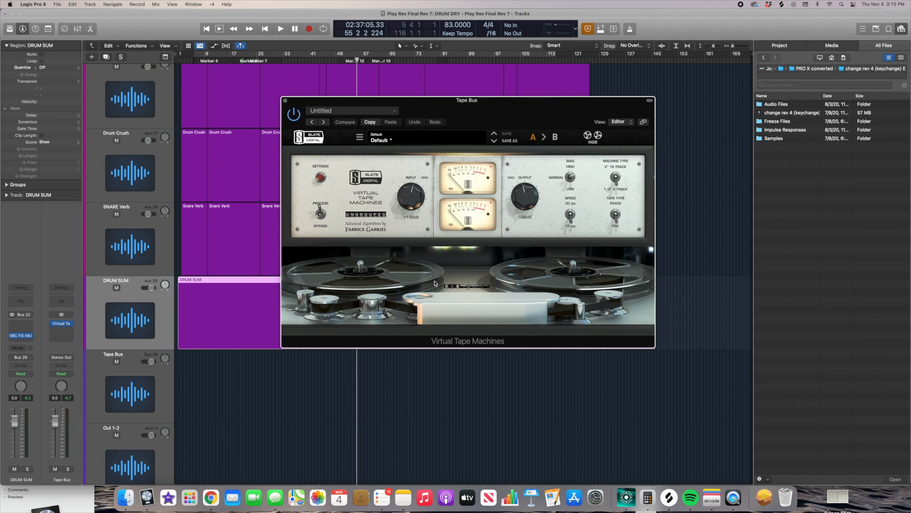
{"action": "left_click", "coordinate": [285, 100]}
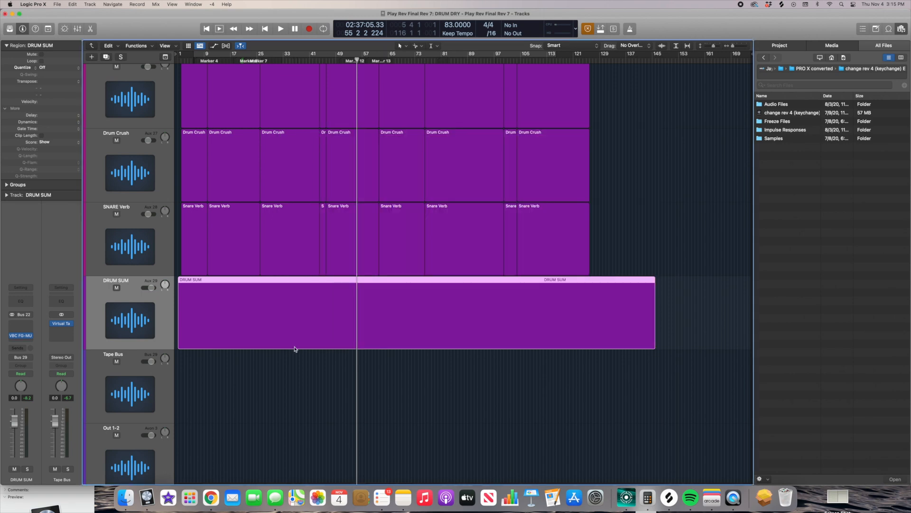
Leave the drums folder, unmute the Bass folder region, and open the Bass folder.
{"action": "double_click", "coordinate": [219, 381]}
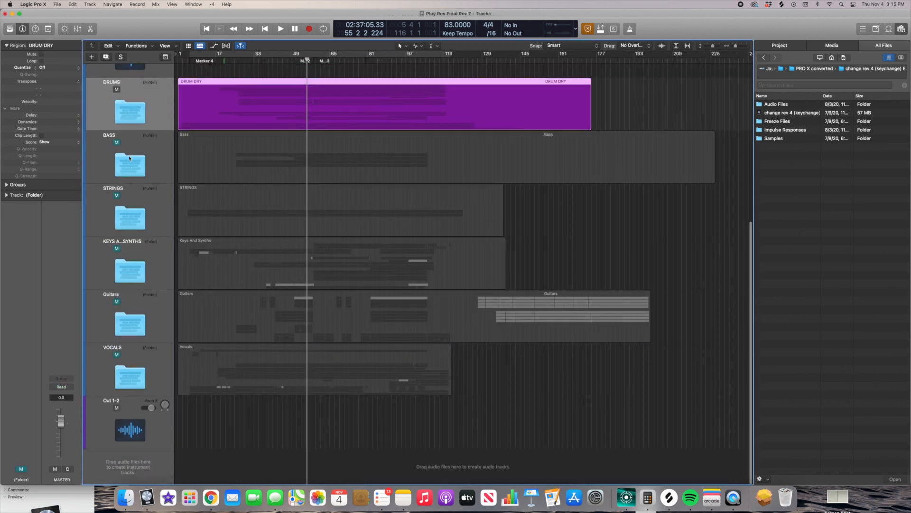
{"action": "left_click", "coordinate": [477, 138]}
{"action": "key", "text": "z"}
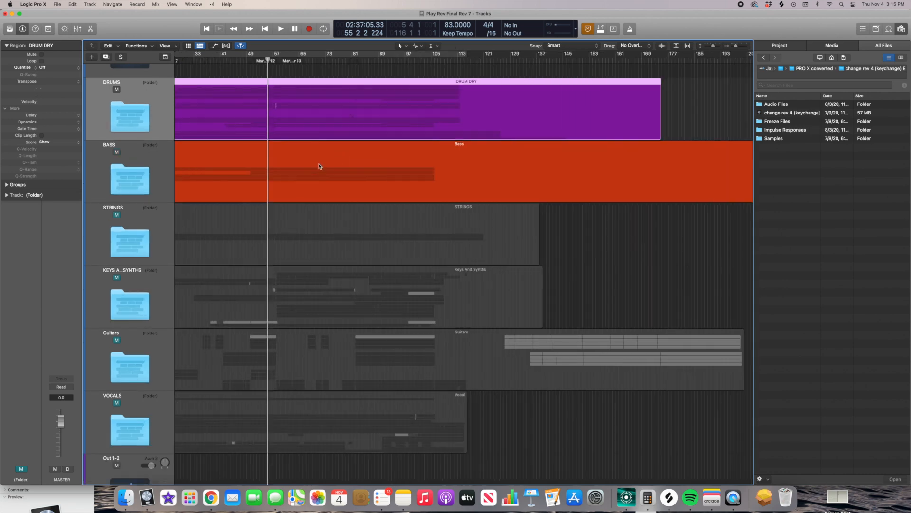
{"action": "double_click", "coordinate": [319, 166]}
Play the combined bass tracks from about bar 25 to bar 29 and review their waveforms.
{"action": "key", "text": "space"}
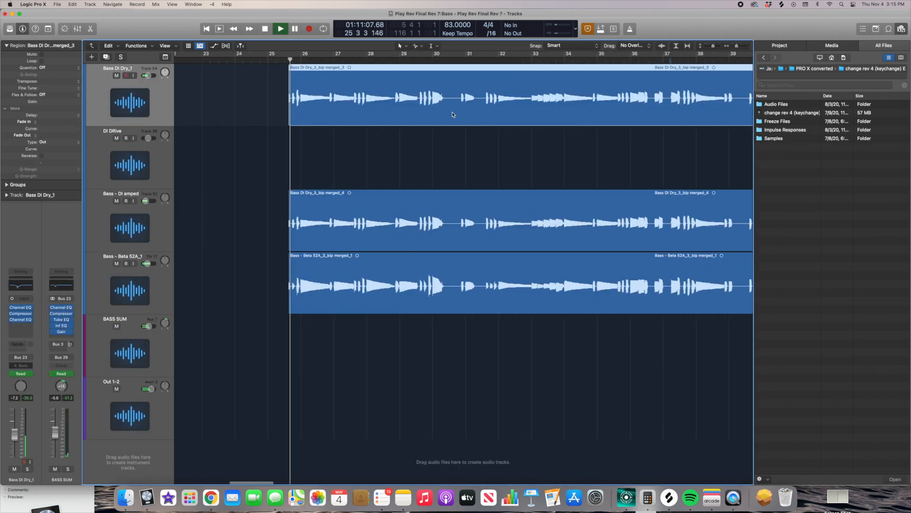
{"action": "scroll", "coordinate": [453, 115], "scroll_direction": "right", "scroll_amount": 2}
{"action": "scroll", "coordinate": [453, 115], "scroll_direction": "right", "scroll_amount": 1}
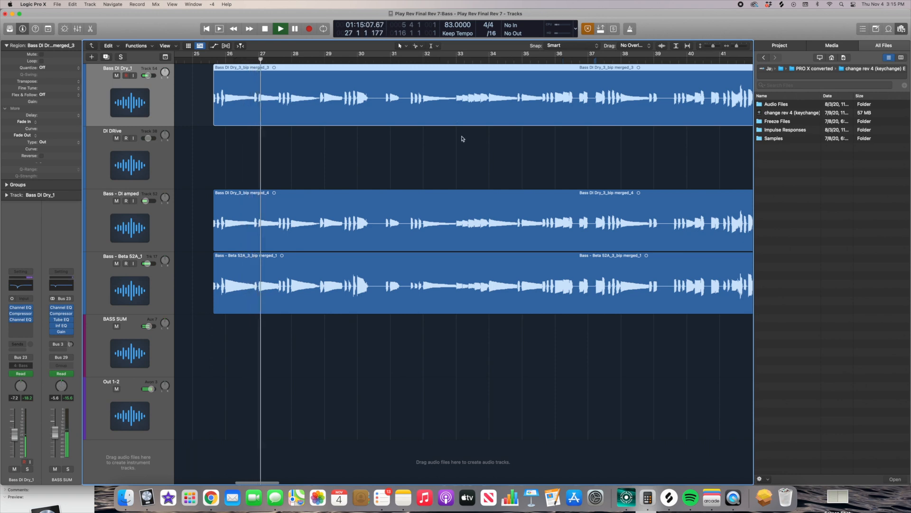
{"action": "scroll", "coordinate": [461, 136], "scroll_direction": "right", "scroll_amount": 2}
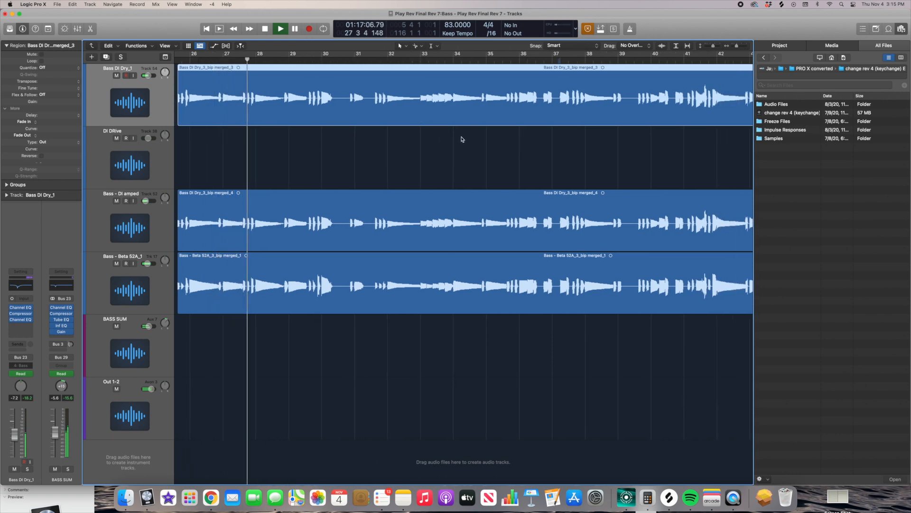
{"action": "key", "text": "super+Left"}
{"action": "scroll", "coordinate": [456, 147], "scroll_direction": "right", "scroll_amount": 8}
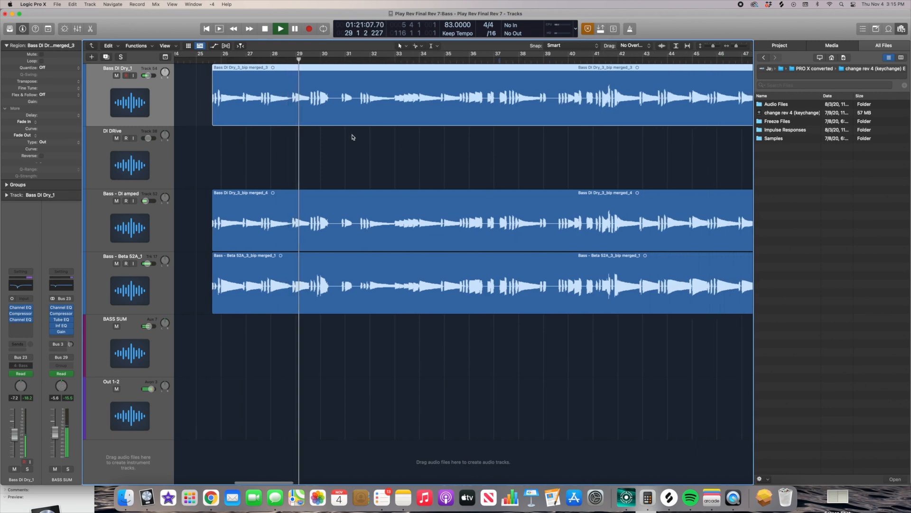
{"action": "key", "text": "space"}
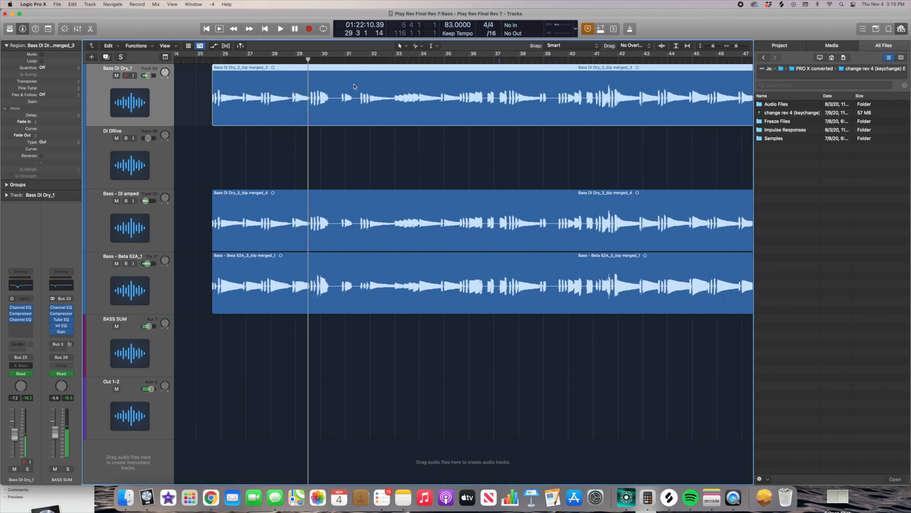
Audition the Bass DI Dry_1 region in solo from about bar 29 to bar 30.
{"action": "left_click", "coordinate": [303, 108]}
{"action": "key", "text": "space"}
{"action": "key", "text": "super+Right"}
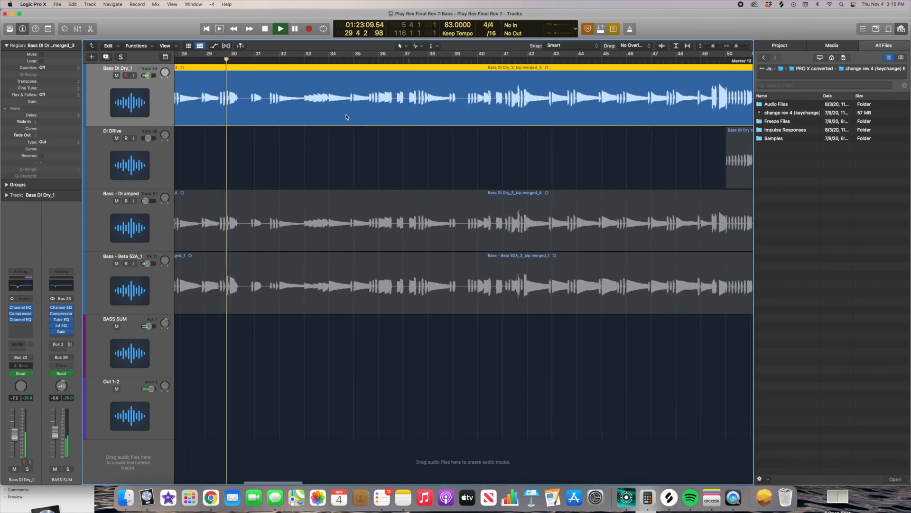
{"action": "scroll", "coordinate": [373, 88], "scroll_direction": "right", "scroll_amount": 3}
{"action": "key", "text": "space"}
Audition the Bass - DI amped region in solo from about bar 30 to bar 31.
{"action": "left_click", "coordinate": [366, 223]}
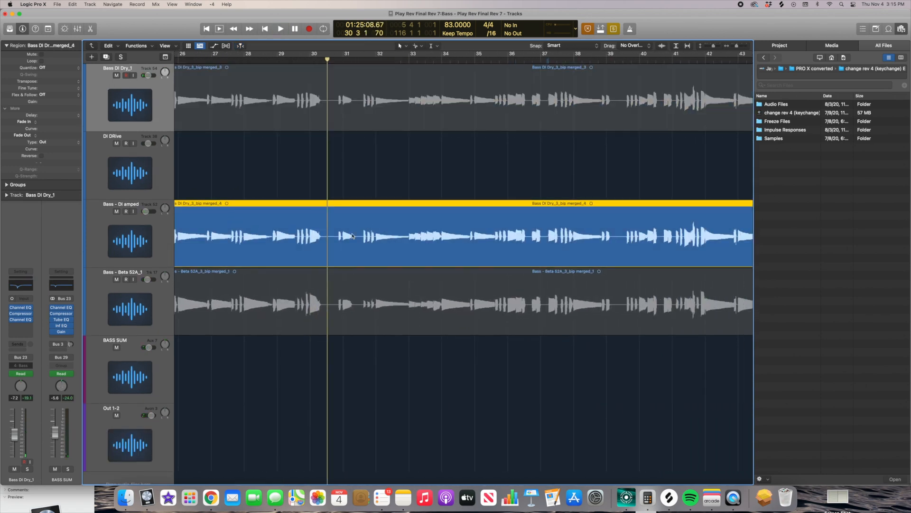
{"action": "key", "text": "space"}
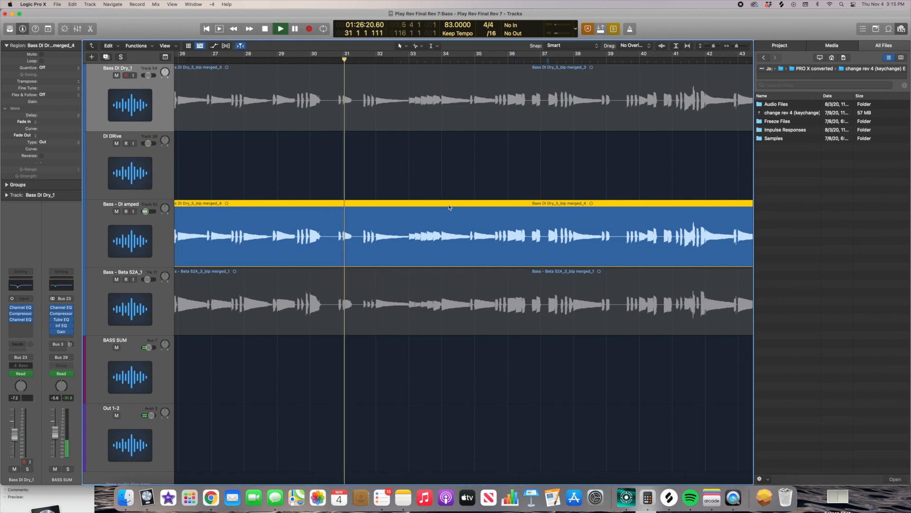
{"action": "key", "text": "space"}
Audition the Bass - Beta 52A_1 region in solo from about bar 30, ending with solo off.
{"action": "left_click", "coordinate": [427, 298]}
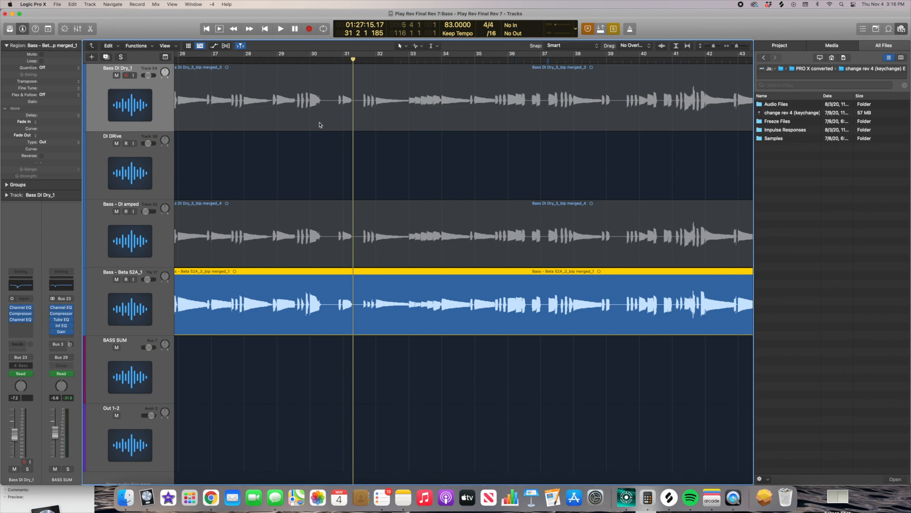
{"action": "left_click", "coordinate": [334, 61]}
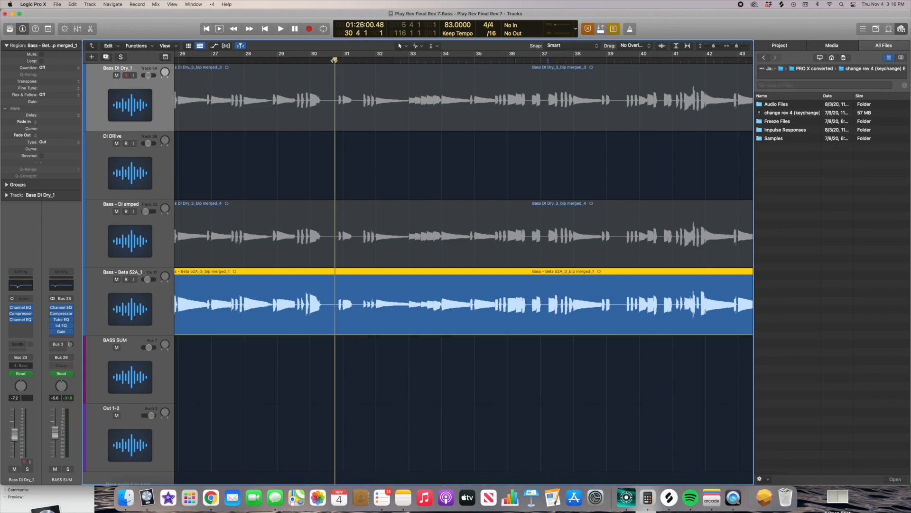
{"action": "key", "text": "space"}
{"action": "key", "text": "space"}
{"action": "key", "text": "super+a"}
Select the Bass DI Dry_1, Bass - DI amped and Bass - Beta 52A_1 regions together and view them around Markers 12 and 13.
{"action": "scroll", "coordinate": [319, 287], "scroll_direction": "down", "scroll_amount": 5}
{"action": "scroll", "coordinate": [316, 303], "scroll_direction": "right", "scroll_amount": 8}
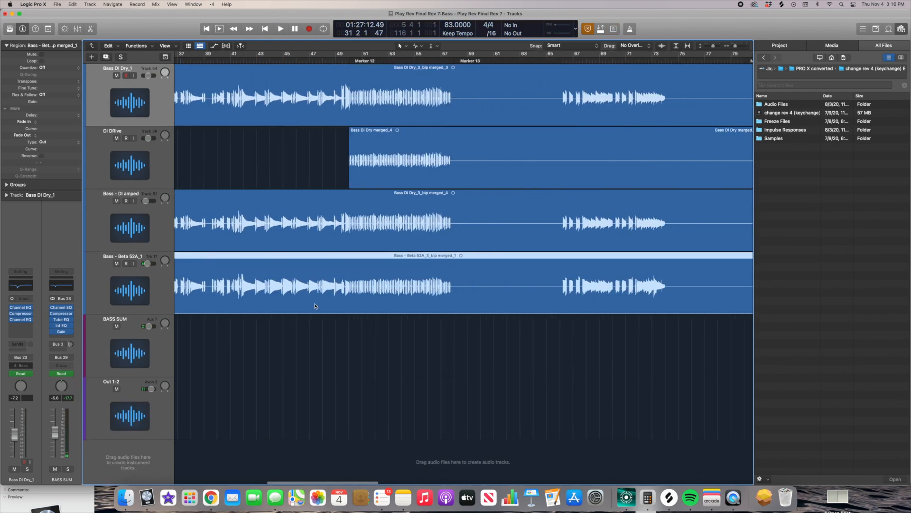
{"action": "left_click_drag", "start_coordinate": [287, 347], "coordinate": [279, 112]}
{"action": "scroll", "coordinate": [286, 162], "scroll_direction": "right", "scroll_amount": 1}
{"action": "scroll", "coordinate": [285, 162], "scroll_direction": "right", "scroll_amount": 2}
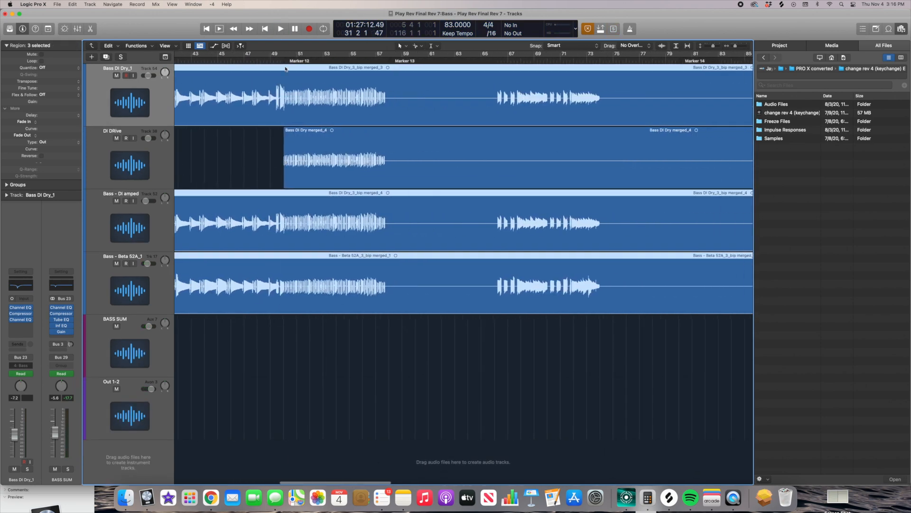
Select the DI DRive region and its track, with the playhead at about bar 49, to view its channel plug-ins.
{"action": "left_click", "coordinate": [291, 164]}
{"action": "key", "text": "super+Right"}
{"action": "left_click", "coordinate": [156, 164]}
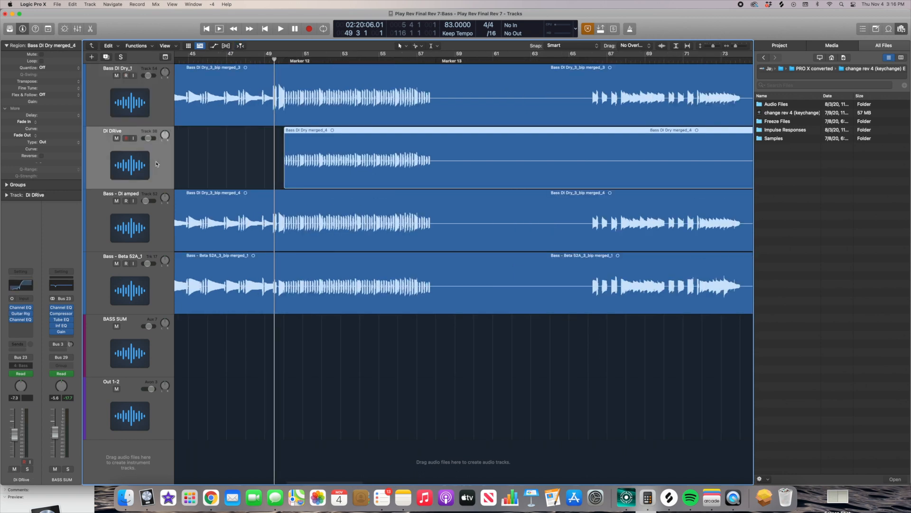
Audition the DI DRive region in solo from the start of bar 50.
{"action": "key", "text": "super+Right"}
{"action": "key", "text": "super+Right"}
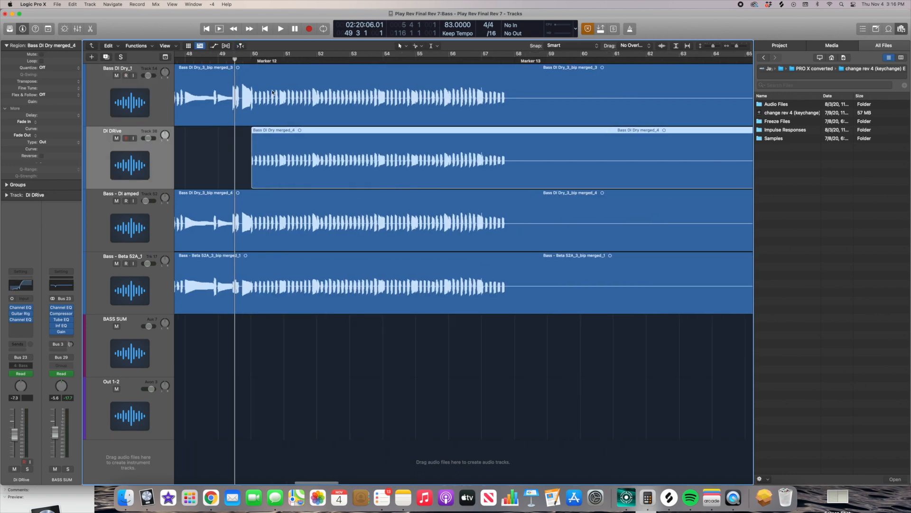
{"action": "key", "text": "ctrl+s"}
{"action": "double_click", "coordinate": [250, 62]}
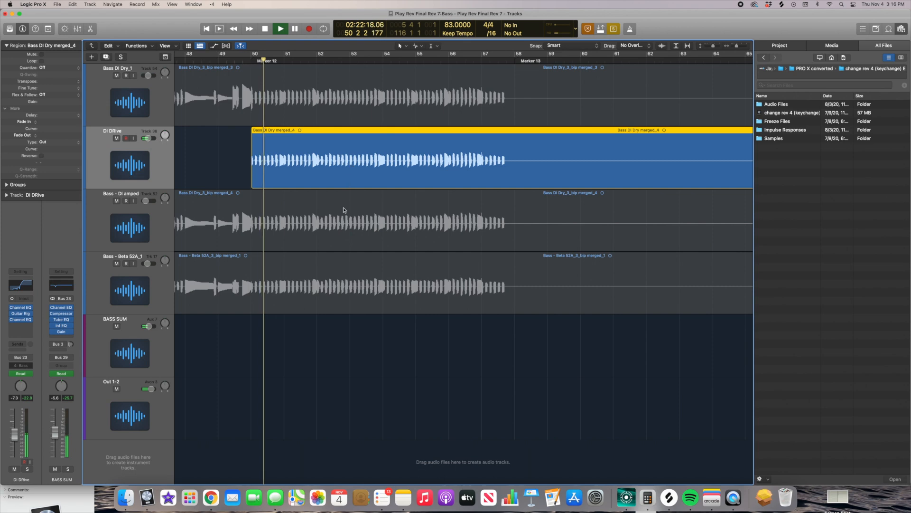
{"action": "key", "text": "space"}
Select all four bass regions and audition them together in solo from about bar 51, ending with solo off.
{"action": "left_click", "coordinate": [307, 347]}
{"action": "left_click_drag", "start_coordinate": [308, 346], "coordinate": [331, 116]}
{"action": "double_click", "coordinate": [284, 62]}
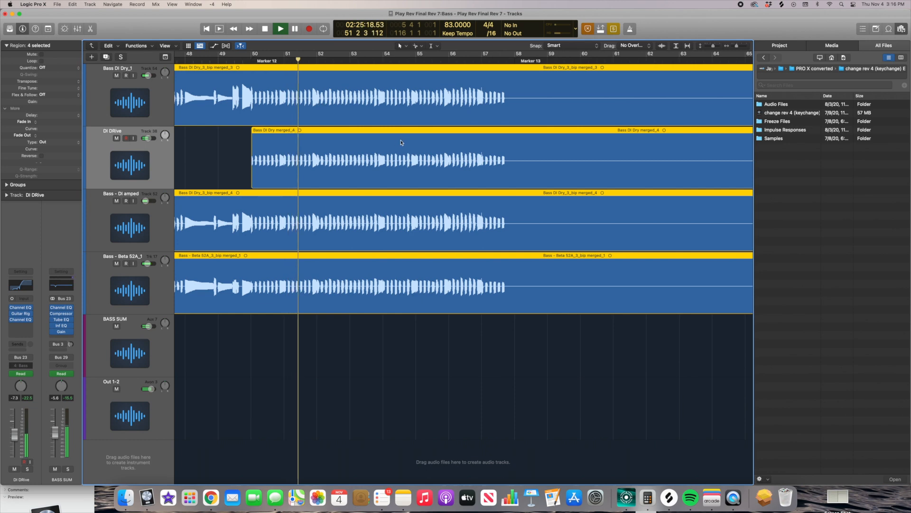
{"action": "key", "text": "super+Left"}
{"action": "scroll", "coordinate": [401, 143], "scroll_direction": "right", "scroll_amount": 5}
{"action": "scroll", "coordinate": [401, 143], "scroll_direction": "right", "scroll_amount": 10}
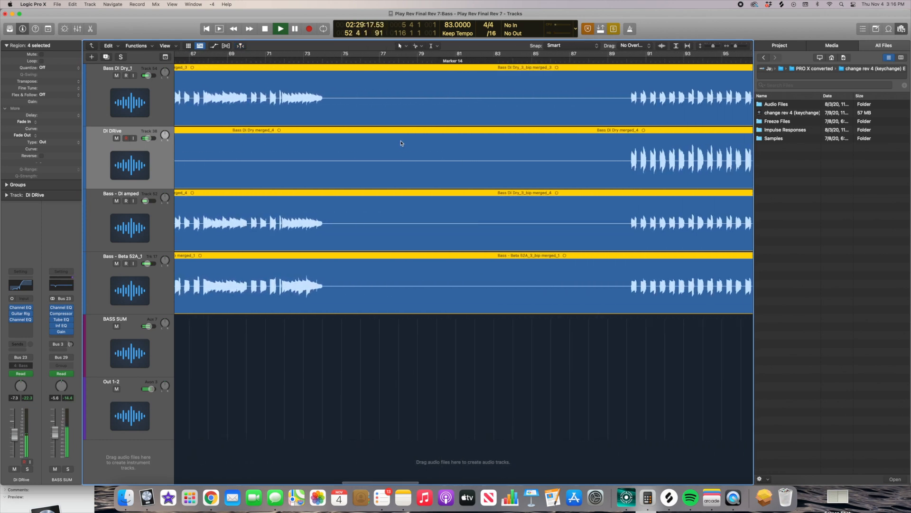
{"action": "scroll", "coordinate": [401, 143], "scroll_direction": "left", "scroll_amount": 5}
{"action": "key", "text": "space"}
{"action": "key", "text": "ctrl+s"}
Select the BASS SUM track and view its Compressor settings, then close the plug-in window.
{"action": "scroll", "coordinate": [401, 143], "scroll_direction": "down", "scroll_amount": 5}
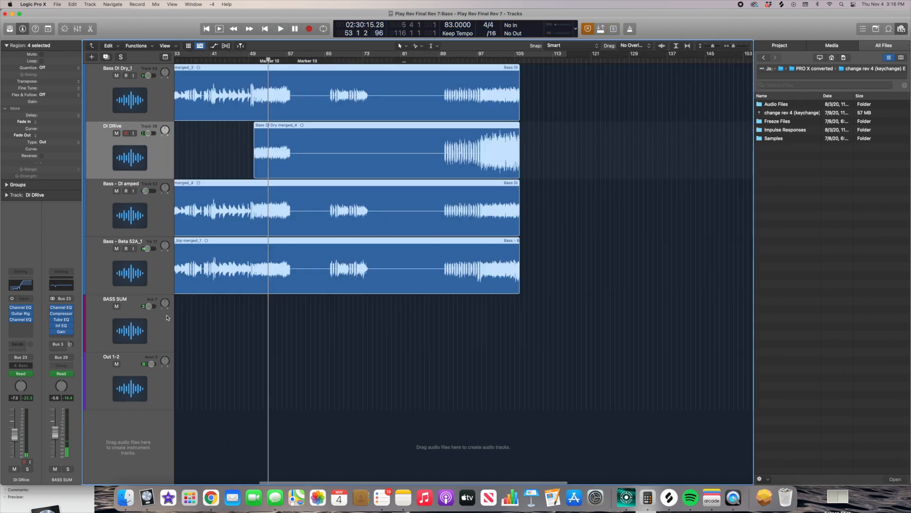
{"action": "left_click", "coordinate": [138, 324]}
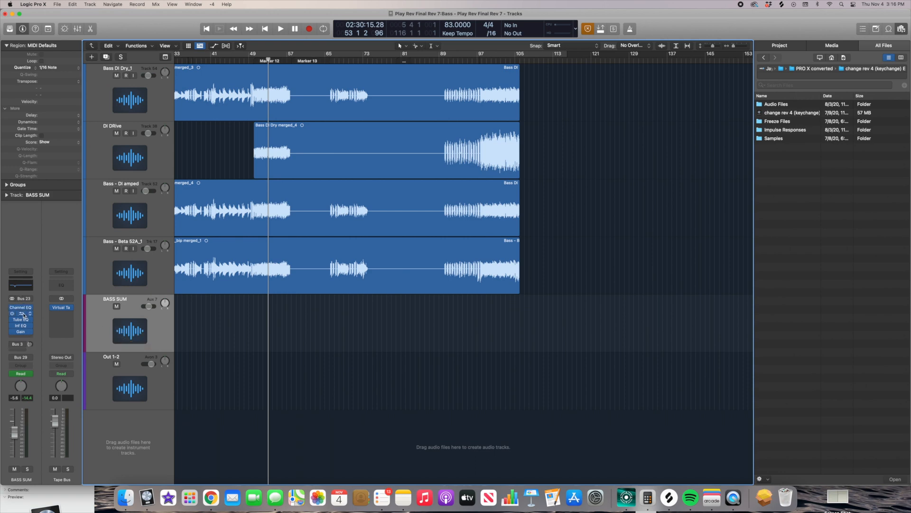
{"action": "left_click", "coordinate": [23, 315]}
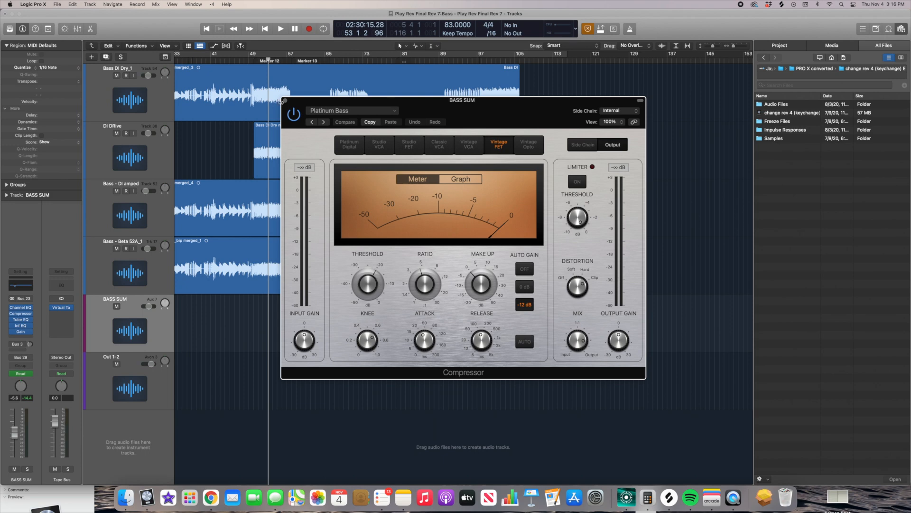
{"action": "left_click", "coordinate": [284, 100]}
Select the Bass DI Dry_1 track and view its Channel EQ curve, closing the plug-in window when done.
{"action": "scroll", "coordinate": [264, 329], "scroll_direction": "left", "scroll_amount": 1}
{"action": "left_click", "coordinate": [142, 277]}
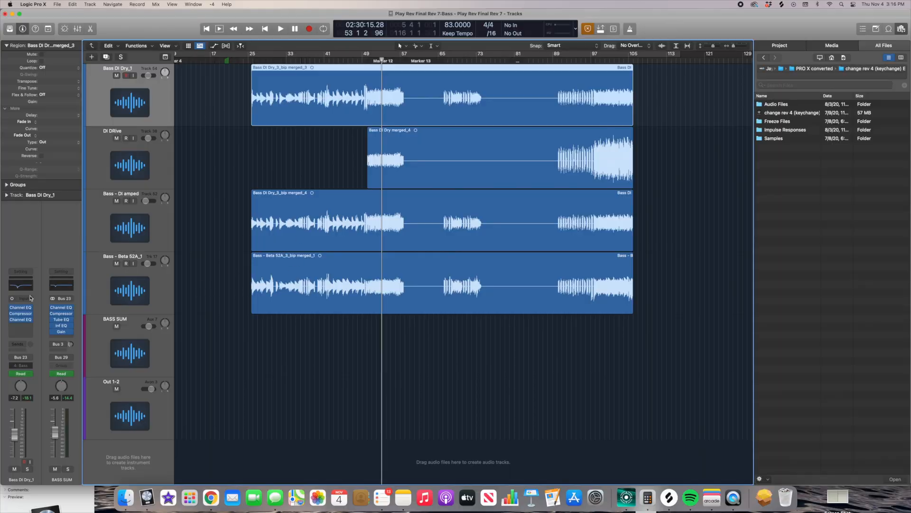
{"action": "left_click", "coordinate": [20, 287]}
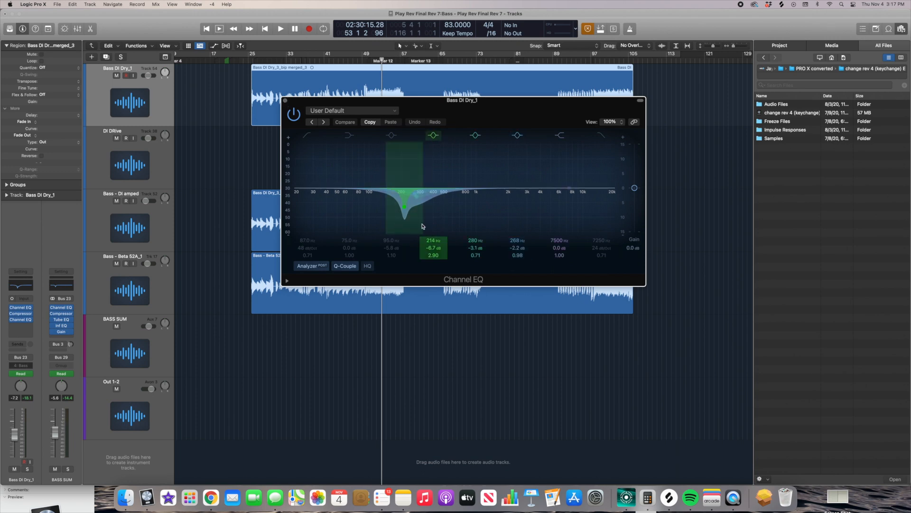
{"action": "left_click", "coordinate": [284, 100]}
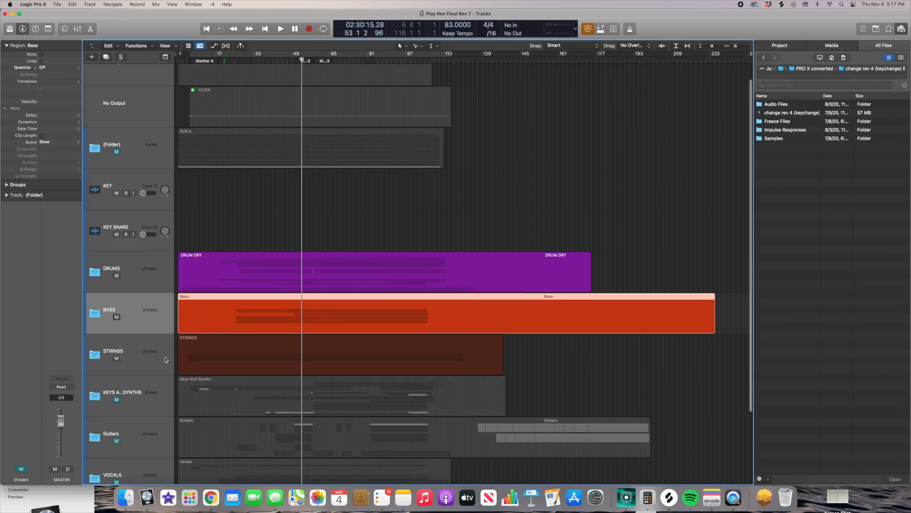
Open the STRINGS folder from the main arrangement and select all the Play String Sum regions.
{"action": "double_click", "coordinate": [265, 352]}
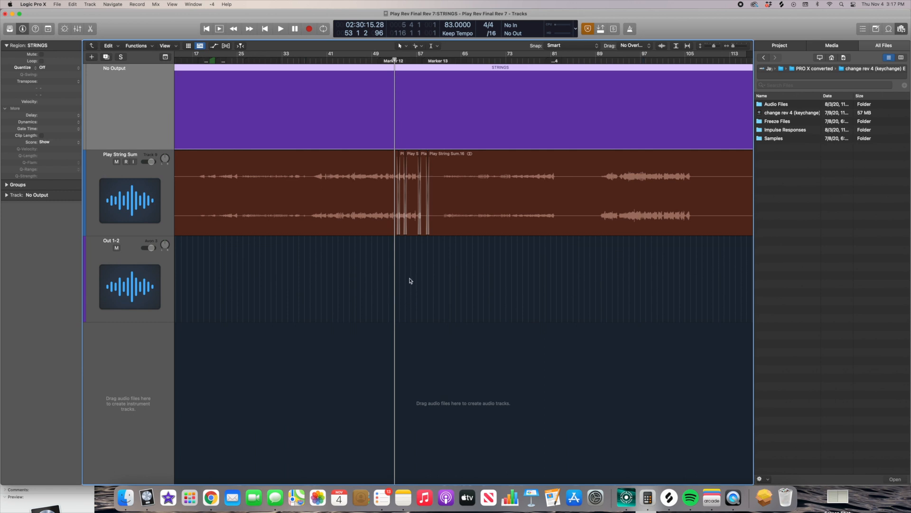
{"action": "scroll", "coordinate": [394, 247], "scroll_direction": "left", "scroll_amount": 2}
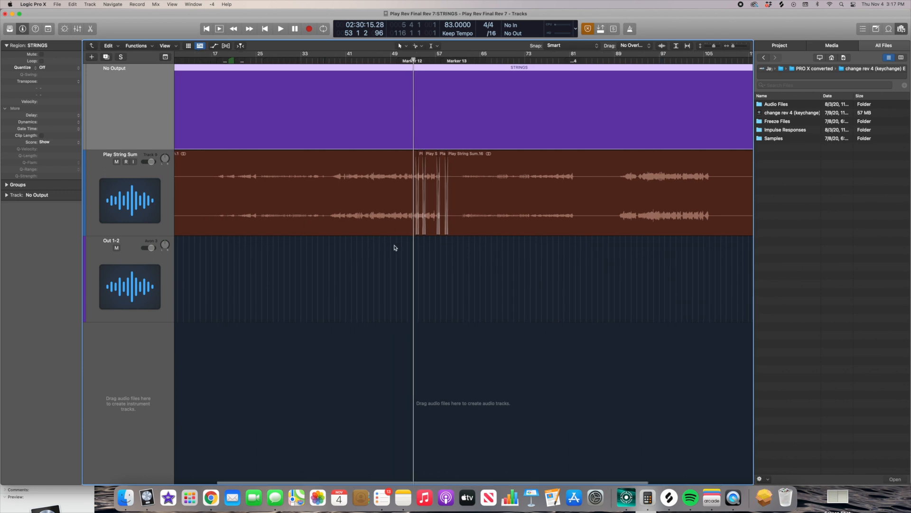
{"action": "key", "text": "super+Down"}
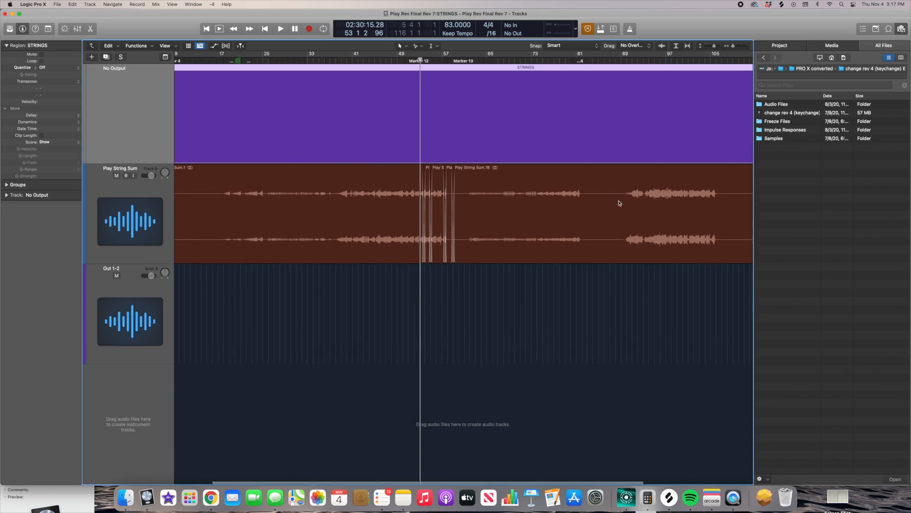
{"action": "left_click_drag", "start_coordinate": [381, 286], "coordinate": [521, 224]}
{"action": "scroll", "coordinate": [521, 224], "scroll_direction": "left", "scroll_amount": 1}
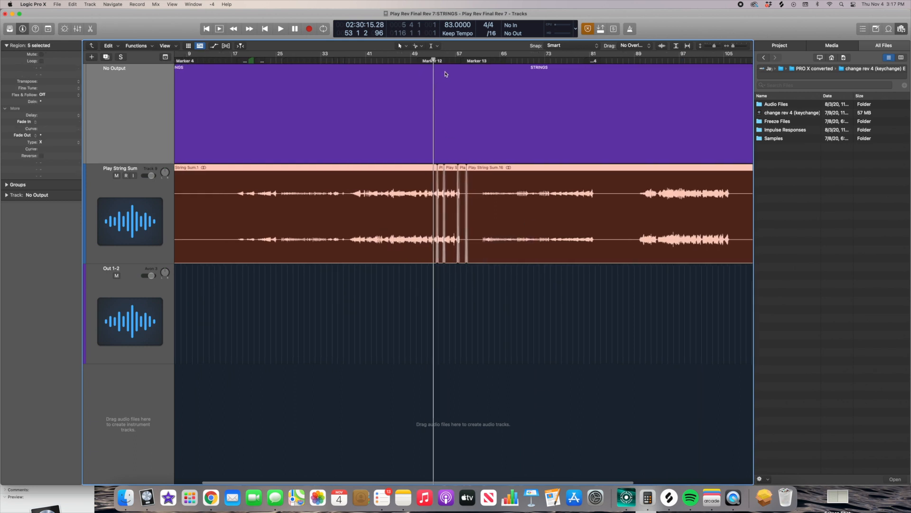
Audition the selected Play String Sum regions in solo from about bar 38.
{"action": "left_click", "coordinate": [355, 61]}
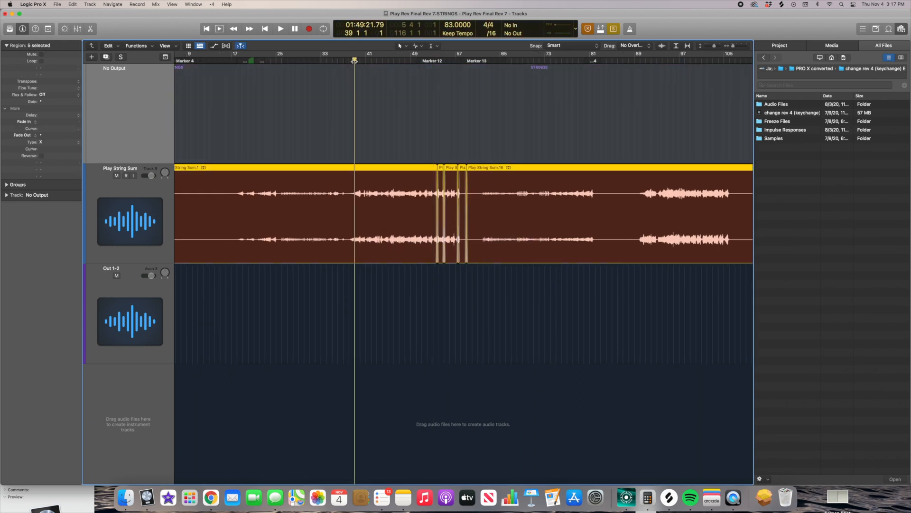
{"action": "left_click_drag", "start_coordinate": [352, 60], "coordinate": [349, 62]}
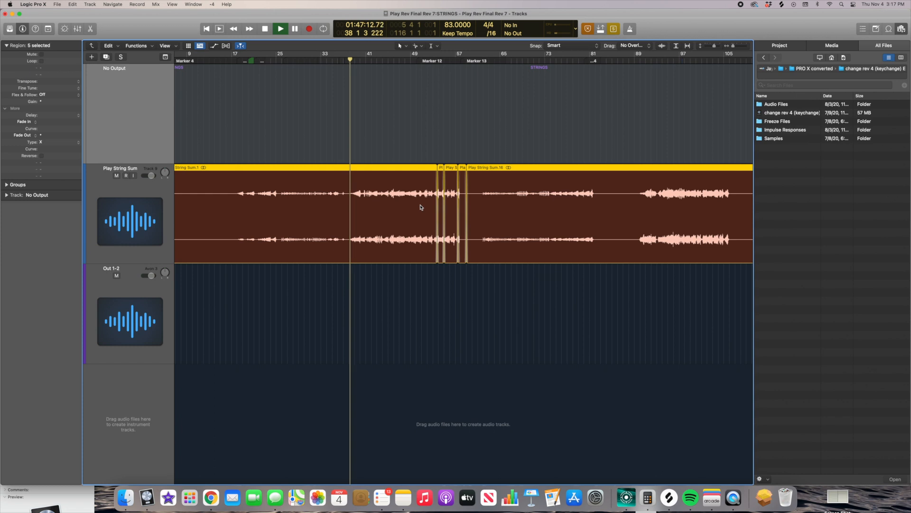
{"action": "scroll", "coordinate": [423, 211], "scroll_direction": "up", "scroll_amount": 5}
{"action": "scroll", "coordinate": [425, 213], "scroll_direction": "right", "scroll_amount": 4}
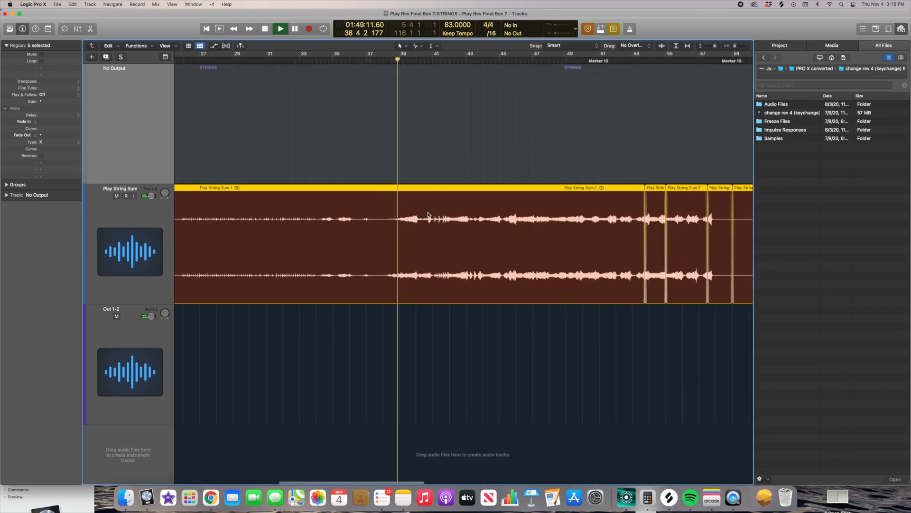
{"action": "scroll", "coordinate": [428, 216], "scroll_direction": "right", "scroll_amount": 3}
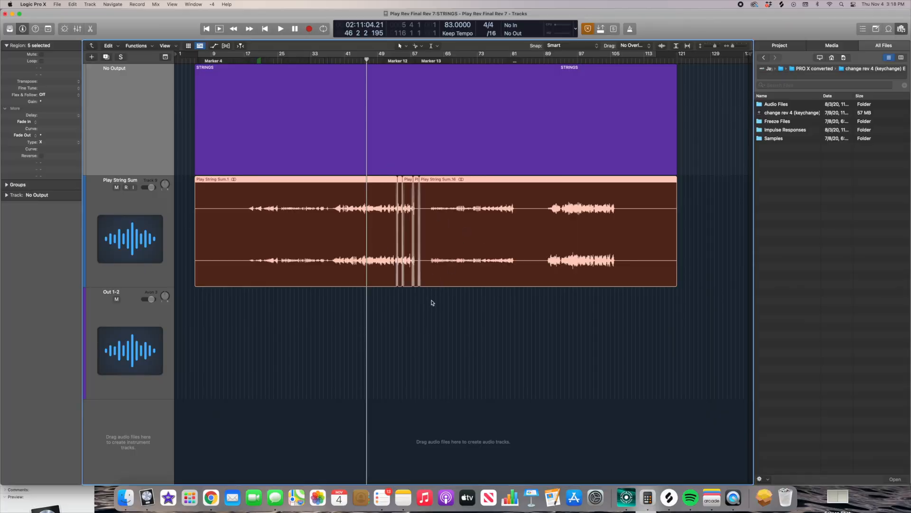
Leave the STRINGS folder and open the Keys And Synths folder.
{"action": "double_click", "coordinate": [432, 303]}
{"action": "scroll", "coordinate": [432, 304], "scroll_direction": "down", "scroll_amount": 5}
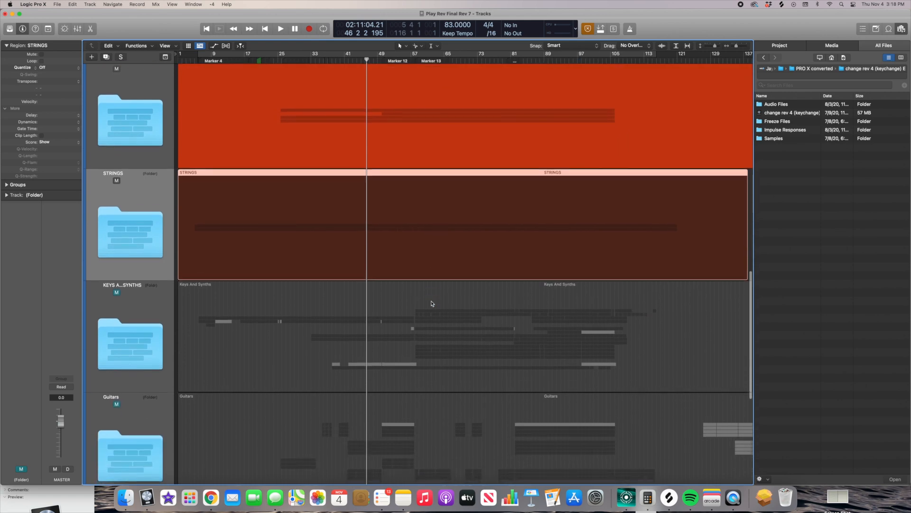
{"action": "scroll", "coordinate": [369, 183], "scroll_direction": "up", "scroll_amount": 1}
{"action": "scroll", "coordinate": [309, 174], "scroll_direction": "right", "scroll_amount": 1}
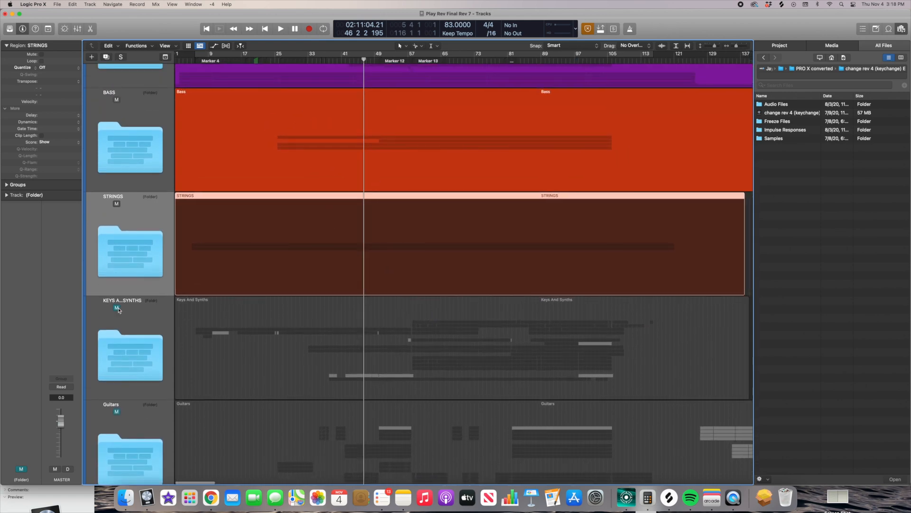
{"action": "left_click", "coordinate": [288, 326]}
{"action": "double_click", "coordinate": [292, 321]}
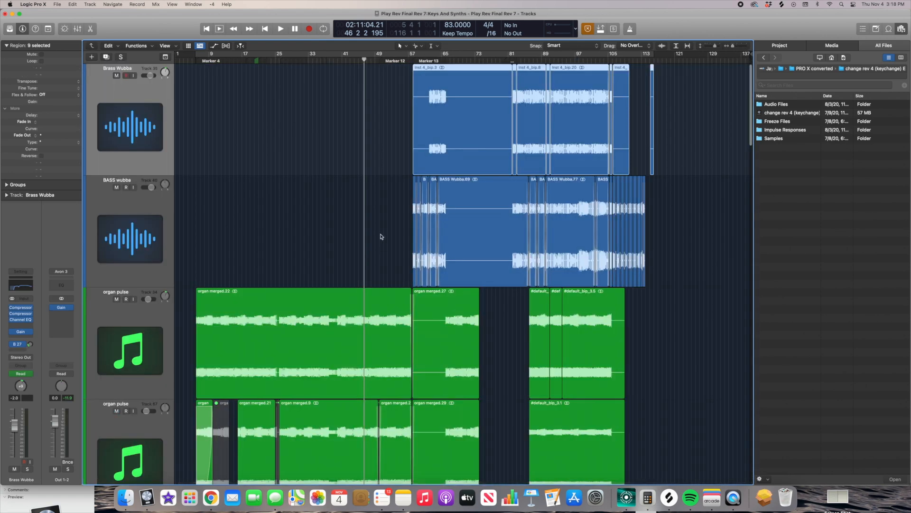
Select the organ merged.22 region on the upper organ pulse track and audition it in solo from bar 6.
{"action": "scroll", "coordinate": [381, 236], "scroll_direction": "up", "scroll_amount": 5}
{"action": "scroll", "coordinate": [383, 237], "scroll_direction": "left", "scroll_amount": 8}
{"action": "scroll", "coordinate": [384, 238], "scroll_direction": "down", "scroll_amount": 4}
{"action": "left_click_drag", "start_coordinate": [277, 149], "coordinate": [202, 252]}
{"action": "key", "text": "ctrl+s"}
{"action": "left_click", "coordinate": [220, 61]}
{"action": "key", "text": "space"}
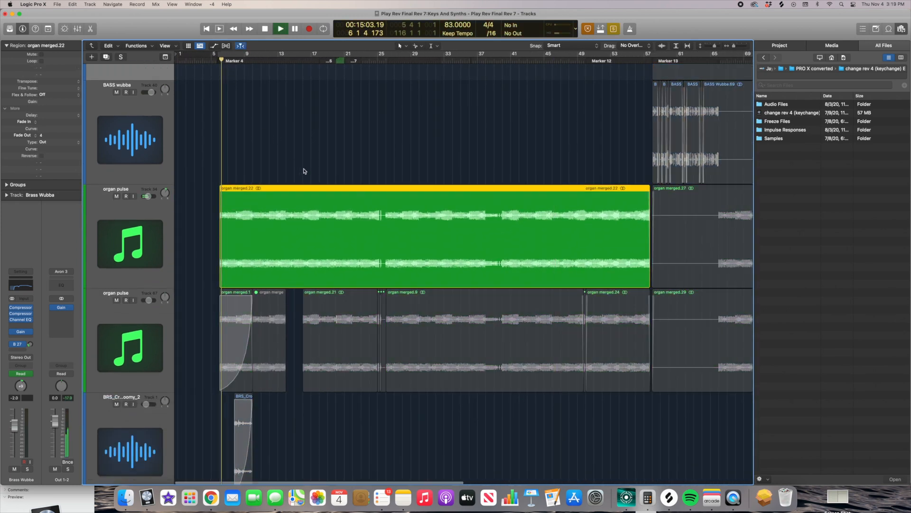
{"action": "key", "text": "super+Right"}
{"action": "key", "text": "super+Right"}
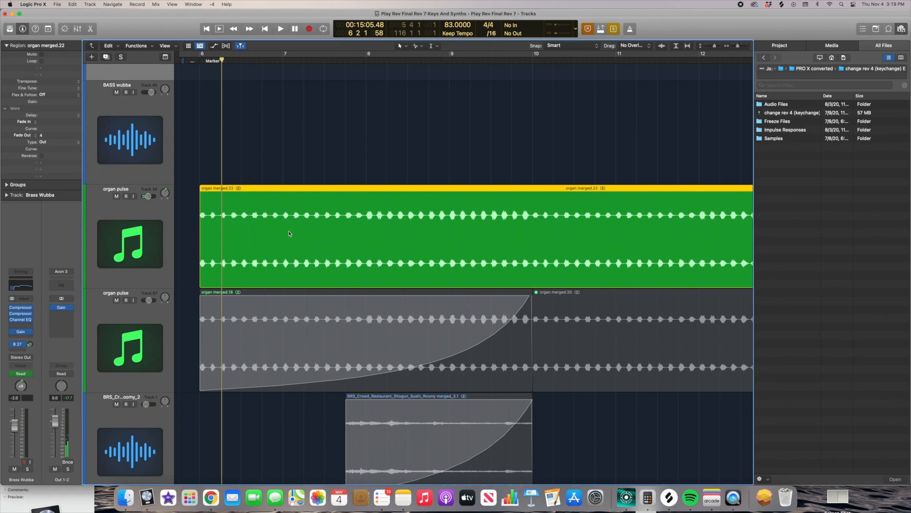
Return the playhead to the start of bar 6 and examine the organ merged.22 waveform up close.
{"action": "scroll", "coordinate": [290, 235], "scroll_direction": "left", "scroll_amount": 4}
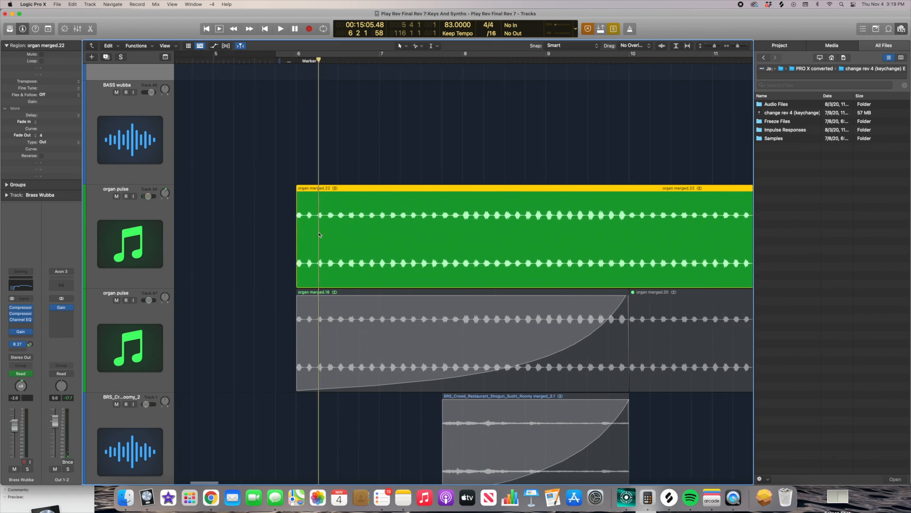
{"action": "left_click", "coordinate": [297, 61]}
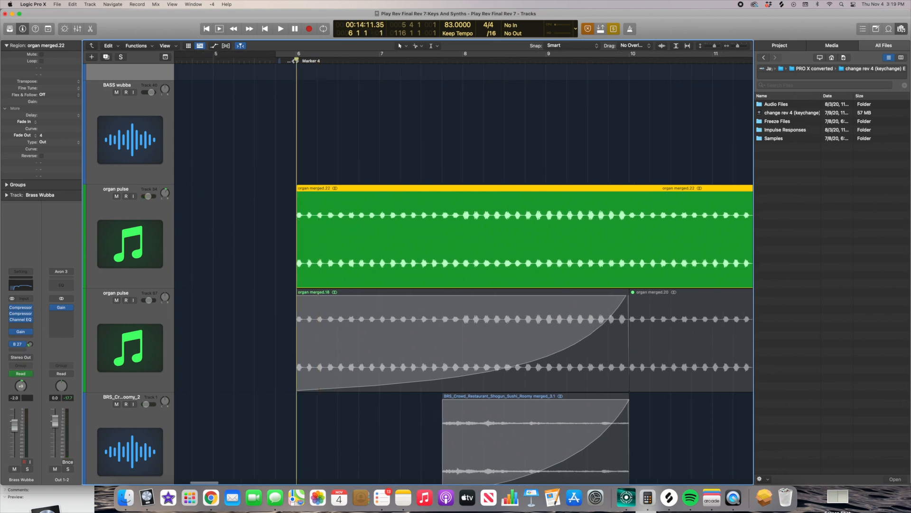
{"action": "key", "text": "super+Right"}
{"action": "key", "text": "super+Right"}
{"action": "key", "text": "super+Right"}
{"action": "key", "text": "super+Right"}
{"action": "key", "text": "super+Right"}
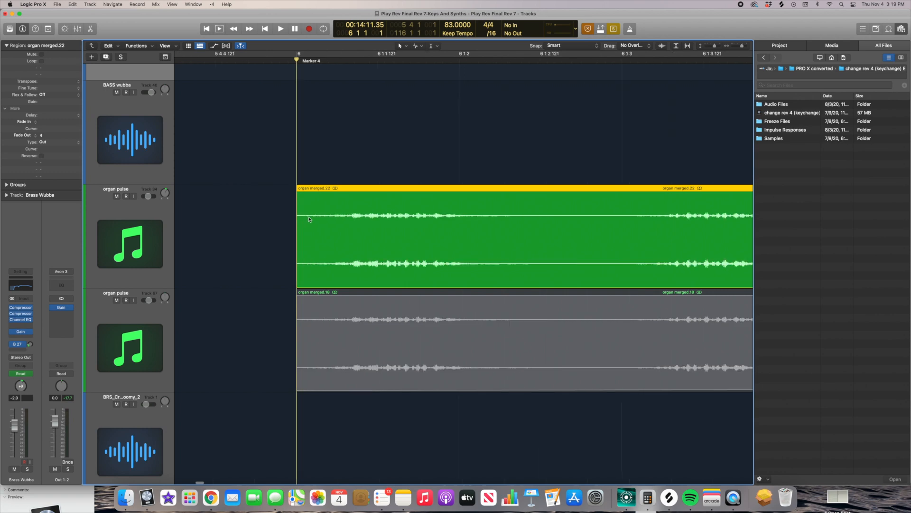
{"action": "key", "text": "super+Left"}
{"action": "key", "text": "super+Left"}
{"action": "key", "text": "super+Left"}
{"action": "key", "text": "super+Left"}
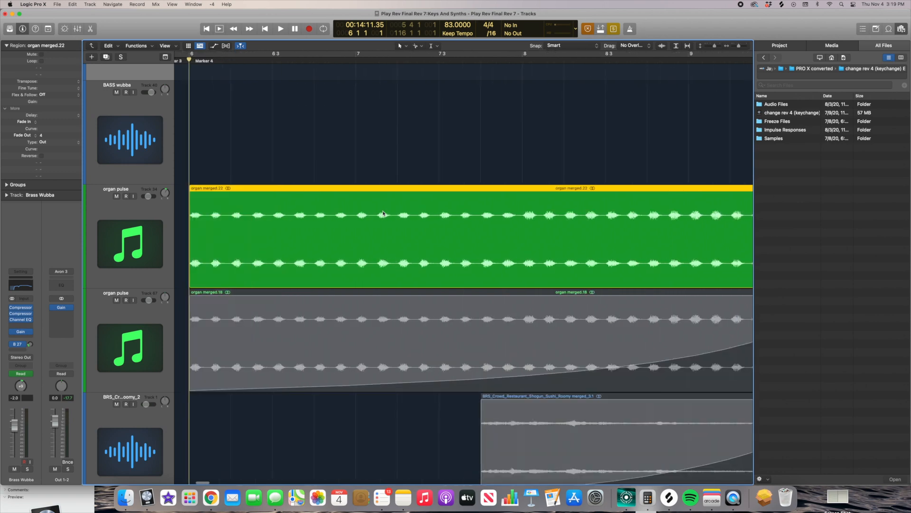
Select the lower organ pulse track's regions and audition the faded-in organ merged.18 region in solo from about bar 9.
{"action": "left_click", "coordinate": [237, 341]}
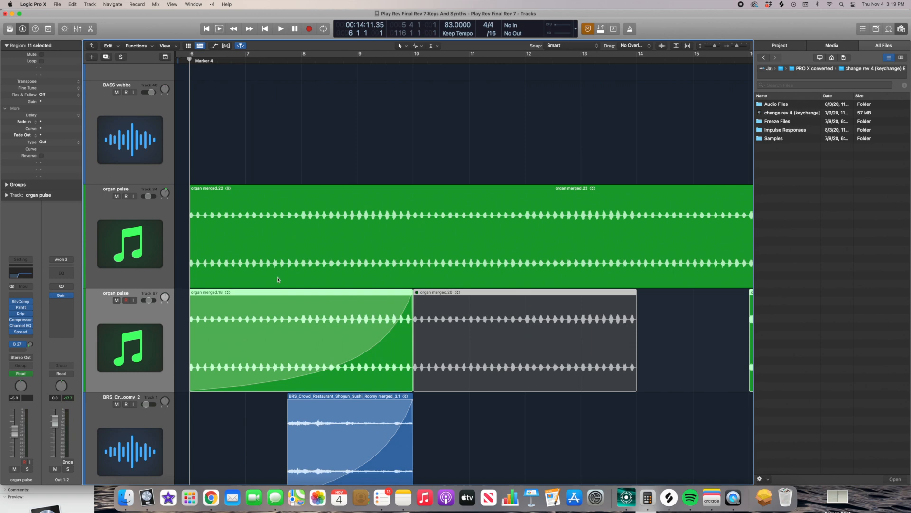
{"action": "left_click", "coordinate": [350, 60]}
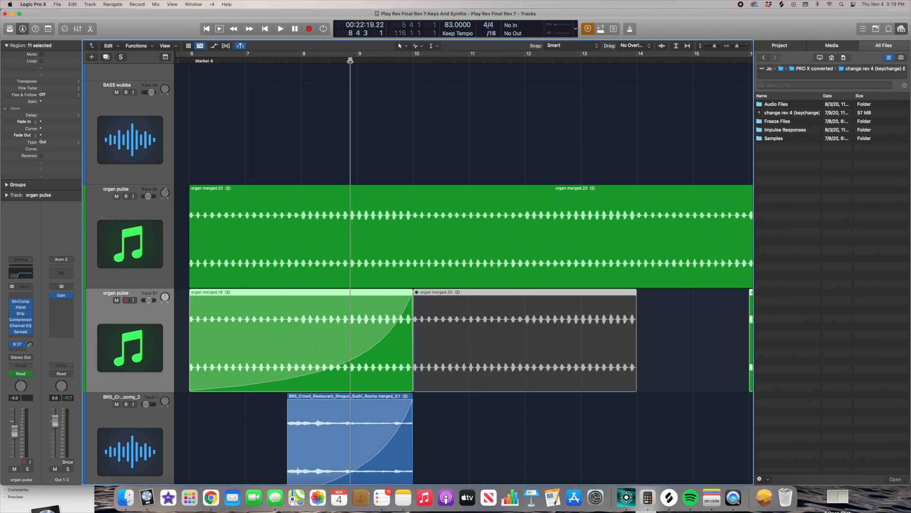
{"action": "scroll", "coordinate": [287, 359], "scroll_direction": "down", "scroll_amount": 5}
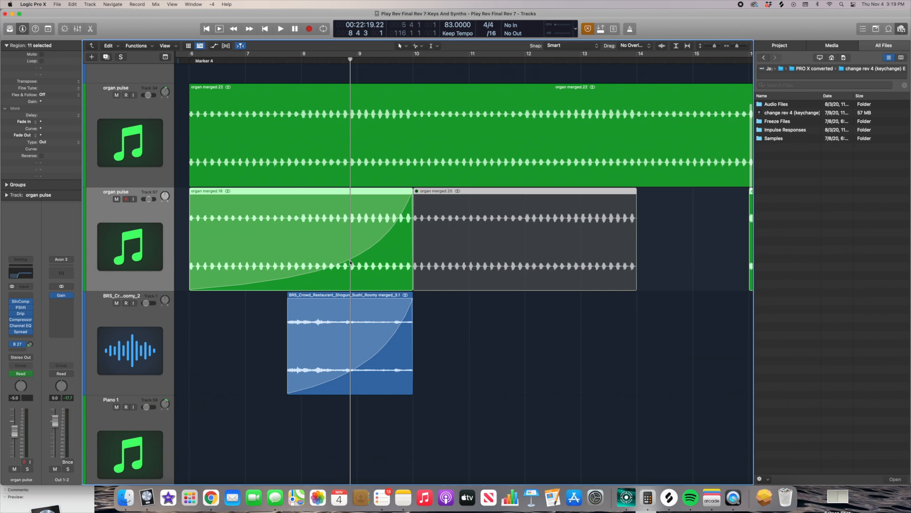
{"action": "scroll", "coordinate": [357, 260], "scroll_direction": "left", "scroll_amount": 3}
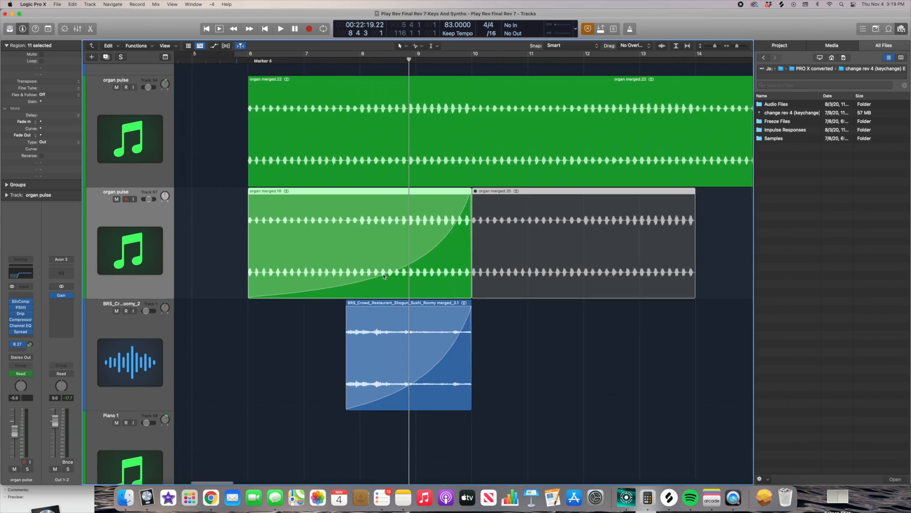
{"action": "left_click", "coordinate": [441, 274]}
{"action": "key", "text": "space"}
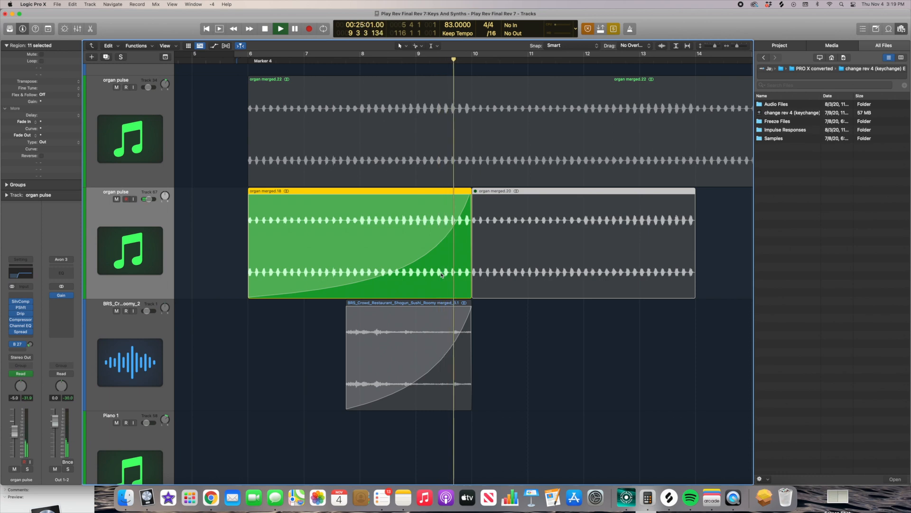
{"action": "key", "text": "space"}
Audition the BRS_Crowd_Restaurant region in solo from its start in bar 7.
{"action": "key", "text": "ctrl+s"}
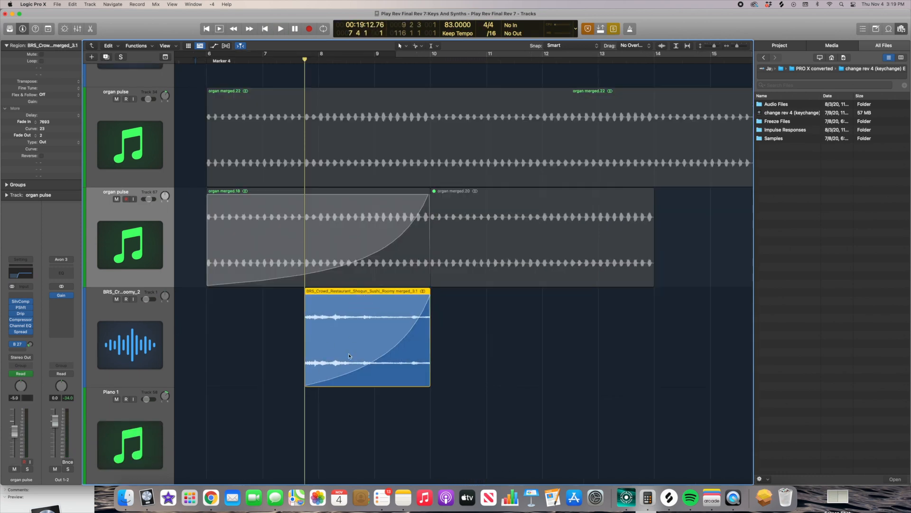
{"action": "key", "text": "space"}
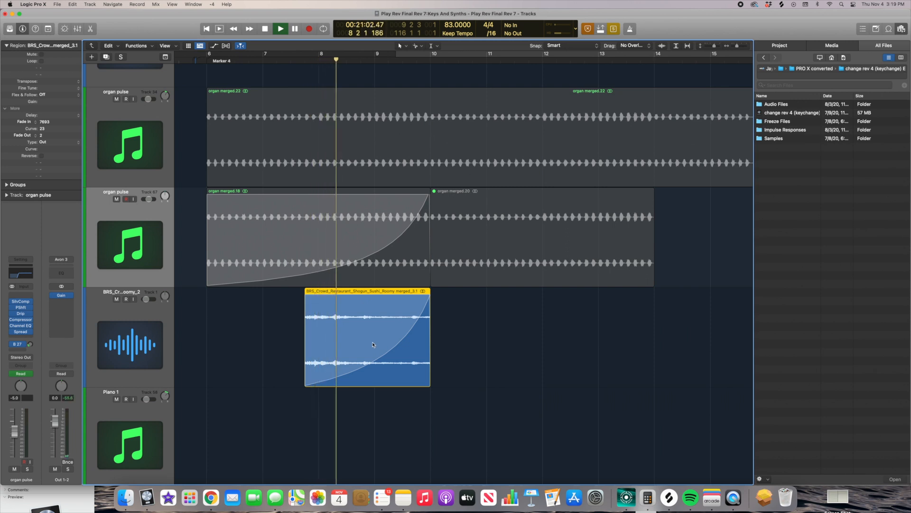
{"action": "scroll", "coordinate": [378, 343], "scroll_direction": "right", "scroll_amount": 3}
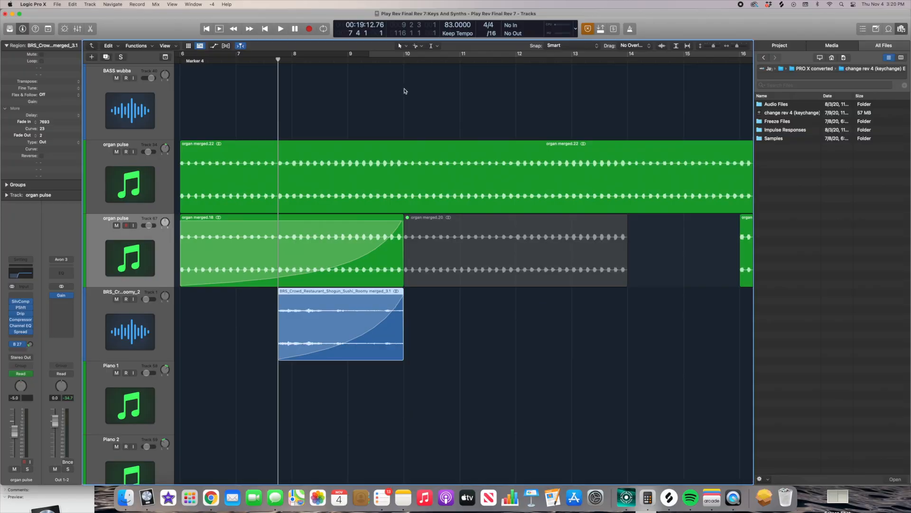
Play the full mix from about bar 9 into bar 10 to hear the organ and crowd regions in context.
{"action": "left_click", "coordinate": [375, 59]}
{"action": "key", "text": "space"}
{"action": "scroll", "coordinate": [488, 260], "scroll_direction": "right", "scroll_amount": 2}
{"action": "scroll", "coordinate": [488, 262], "scroll_direction": "down", "scroll_amount": 3}
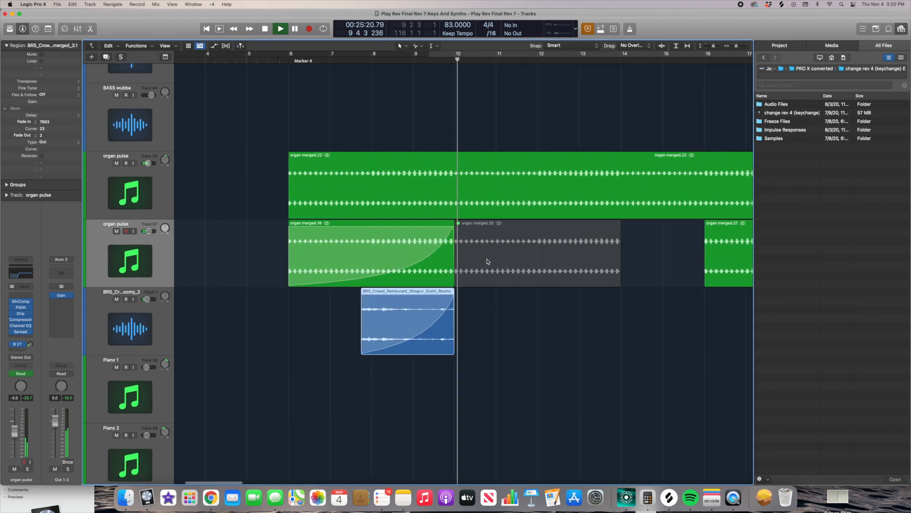
{"action": "key", "text": "space"}
Find and select the MAssive Pluck.1 and High Pluck.3 regions that start at bar 33.
{"action": "scroll", "coordinate": [496, 304], "scroll_direction": "down", "scroll_amount": 4}
{"action": "scroll", "coordinate": [499, 315], "scroll_direction": "right", "scroll_amount": 4}
{"action": "scroll", "coordinate": [498, 315], "scroll_direction": "down", "scroll_amount": 10}
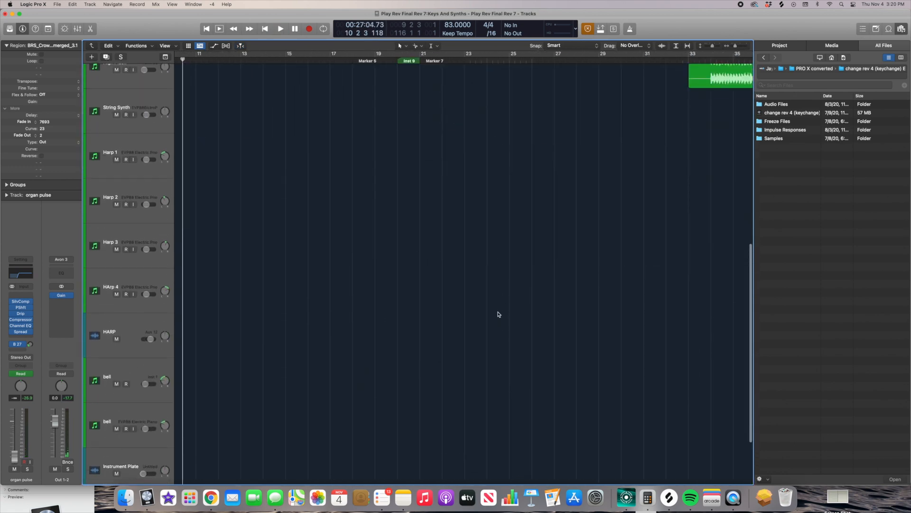
{"action": "scroll", "coordinate": [498, 314], "scroll_direction": "up", "scroll_amount": 8}
{"action": "scroll", "coordinate": [499, 314], "scroll_direction": "right", "scroll_amount": 5}
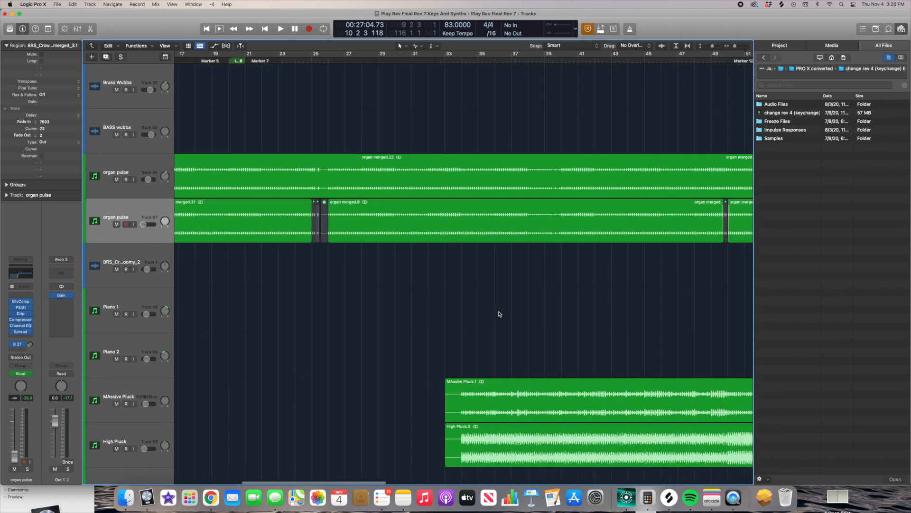
{"action": "scroll", "coordinate": [499, 312], "scroll_direction": "right", "scroll_amount": 4}
{"action": "scroll", "coordinate": [498, 311], "scroll_direction": "down", "scroll_amount": 2}
{"action": "left_click_drag", "start_coordinate": [361, 252], "coordinate": [370, 391]}
Audition the two selected pluck regions in solo from about bar 33.
{"action": "left_click", "coordinate": [301, 59]}
{"action": "key", "text": "space"}
{"action": "scroll", "coordinate": [359, 187], "scroll_direction": "up", "scroll_amount": 3}
{"action": "scroll", "coordinate": [361, 188], "scroll_direction": "right", "scroll_amount": 2}
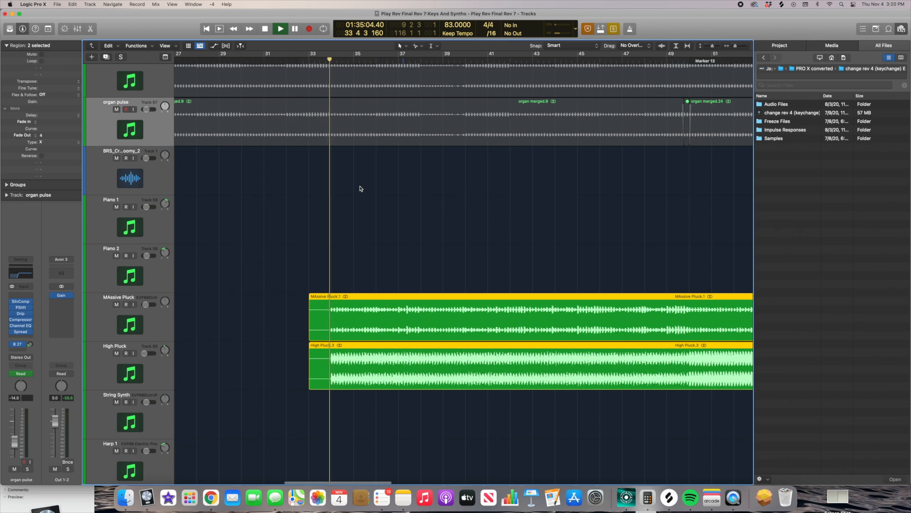
{"action": "scroll", "coordinate": [359, 189], "scroll_direction": "right", "scroll_amount": 2}
{"action": "scroll", "coordinate": [360, 189], "scroll_direction": "right", "scroll_amount": 3}
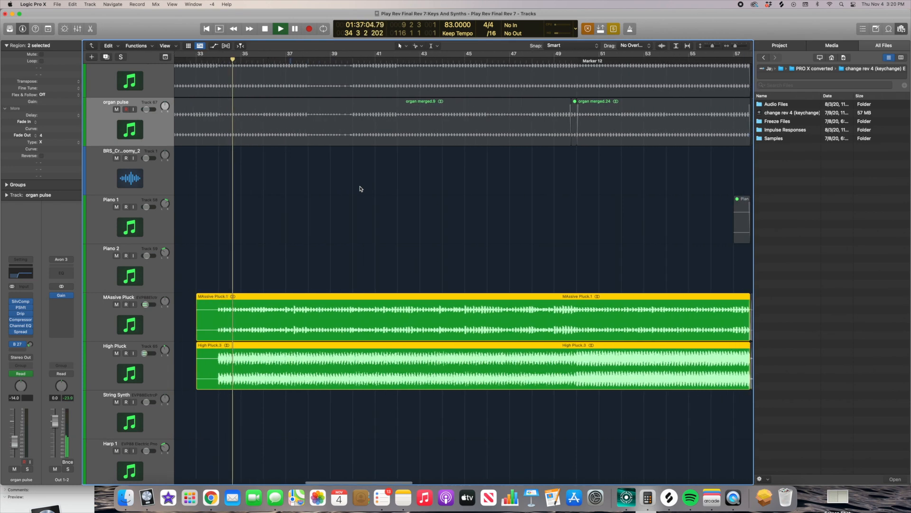
{"action": "key", "text": "space"}
Turn solo off and play the plucks within the full mix while looking over the arrangement up to Marker 14.
{"action": "key", "text": "ctrl+s"}
{"action": "key", "text": "space"}
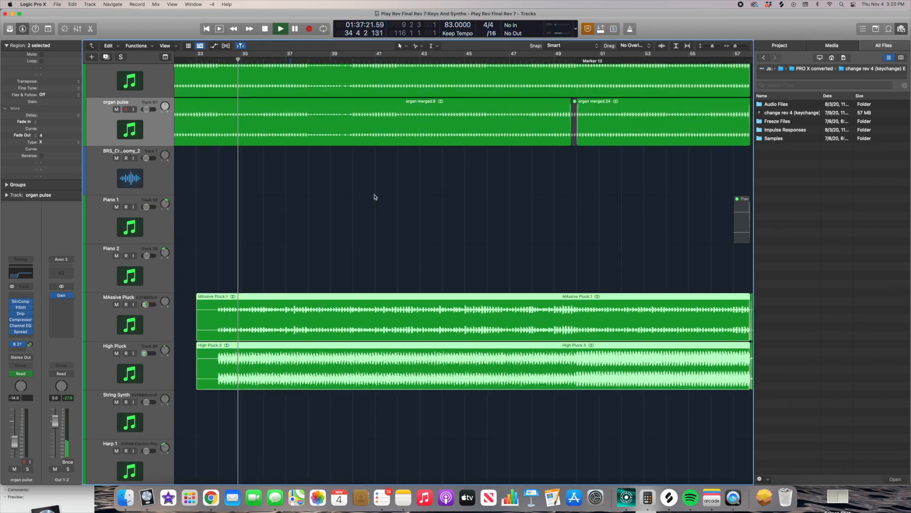
{"action": "scroll", "coordinate": [425, 255], "scroll_direction": "down", "scroll_amount": 5}
{"action": "key", "text": "super+Left"}
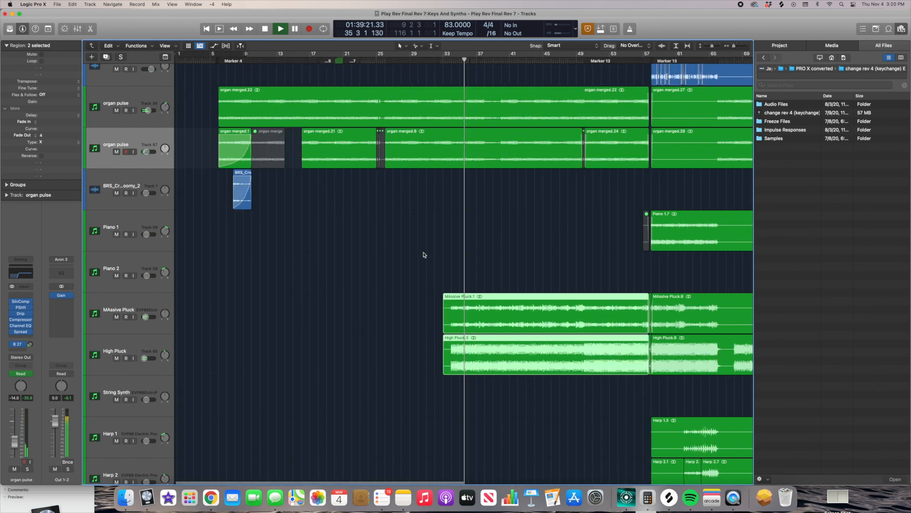
{"action": "scroll", "coordinate": [425, 255], "scroll_direction": "right", "scroll_amount": 2}
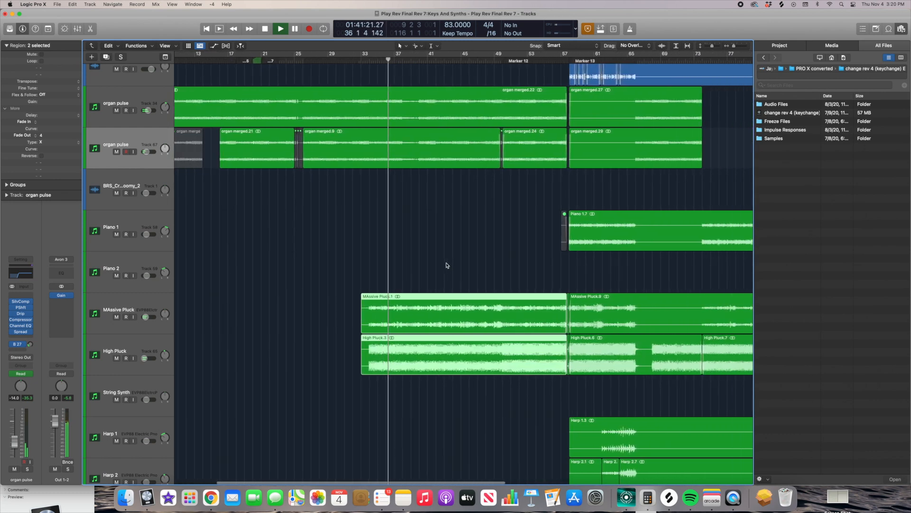
{"action": "scroll", "coordinate": [447, 264], "scroll_direction": "right", "scroll_amount": 3}
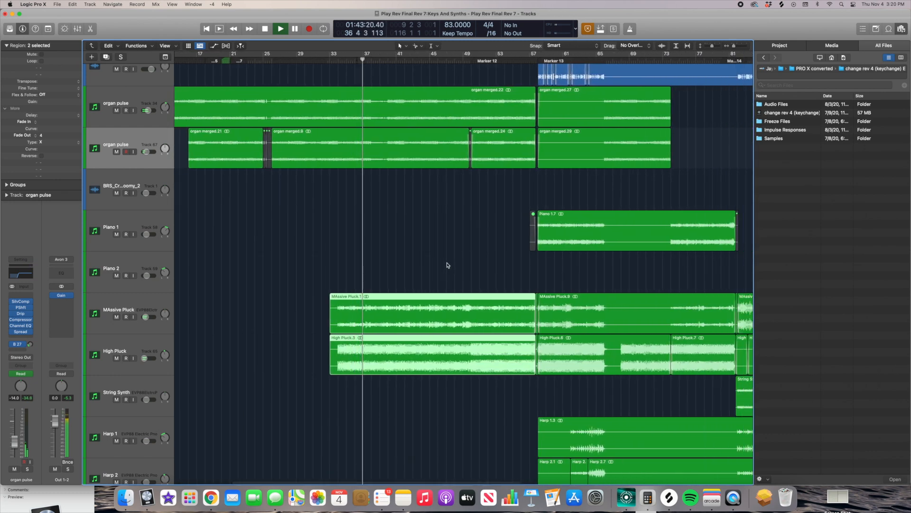
{"action": "scroll", "coordinate": [448, 264], "scroll_direction": "right", "scroll_amount": 3}
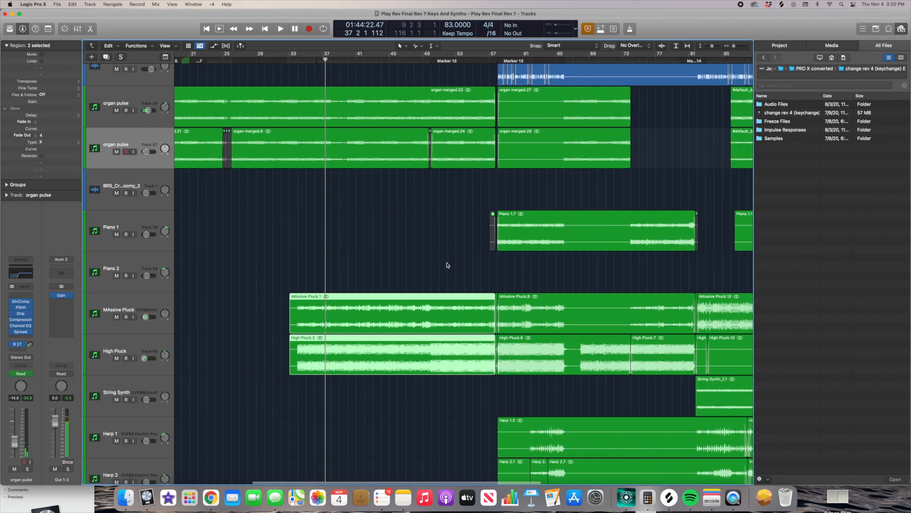
Select the bell.7 region on the lower bell track and audition it in solo from just before bar 38.
{"action": "scroll", "coordinate": [440, 290], "scroll_direction": "down", "scroll_amount": 8}
{"action": "left_click", "coordinate": [406, 366]}
{"action": "key", "text": "super+Right"}
{"action": "key", "text": "ctrl+s"}
{"action": "key", "text": "space"}
{"action": "scroll", "coordinate": [412, 261], "scroll_direction": "right", "scroll_amount": 1}
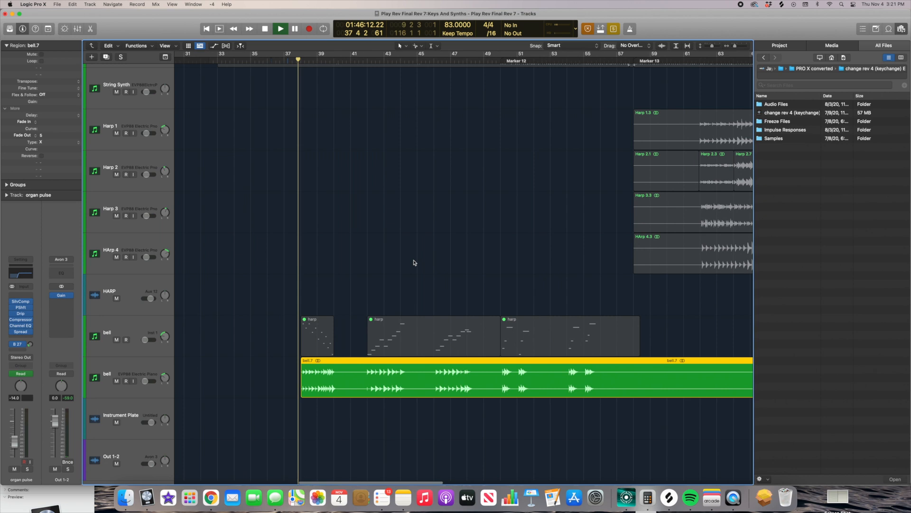
{"action": "scroll", "coordinate": [414, 262], "scroll_direction": "up", "scroll_amount": 3}
{"action": "scroll", "coordinate": [415, 263], "scroll_direction": "right", "scroll_amount": 2}
{"action": "scroll", "coordinate": [415, 265], "scroll_direction": "right", "scroll_amount": 1}
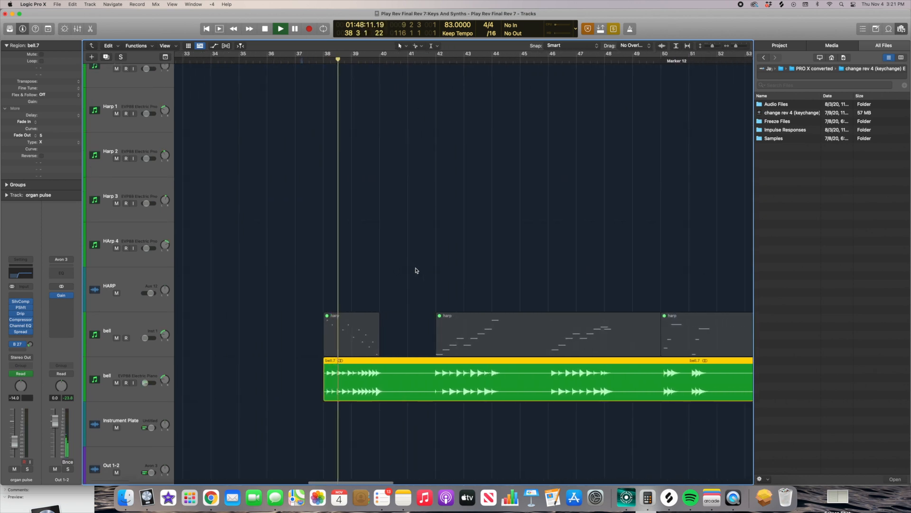
{"action": "scroll", "coordinate": [419, 266], "scroll_direction": "right", "scroll_amount": 3}
Turn solo off and continue playing the bell part within the full mix up to bar 40.
{"action": "key", "text": "ctrl+s"}
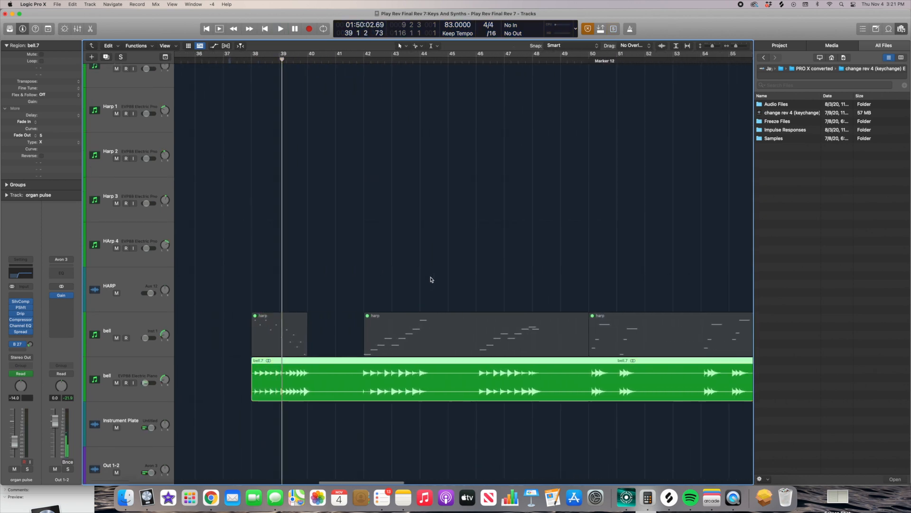
{"action": "scroll", "coordinate": [427, 291], "scroll_direction": "right", "scroll_amount": 2}
{"action": "scroll", "coordinate": [451, 299], "scroll_direction": "right", "scroll_amount": 1}
{"action": "scroll", "coordinate": [451, 299], "scroll_direction": "left", "scroll_amount": 2}
{"action": "key", "text": "space"}
{"action": "scroll", "coordinate": [446, 300], "scroll_direction": "left", "scroll_amount": 3}
{"action": "scroll", "coordinate": [446, 299], "scroll_direction": "right", "scroll_amount": 1}
{"action": "scroll", "coordinate": [447, 299], "scroll_direction": "up", "scroll_amount": 3}
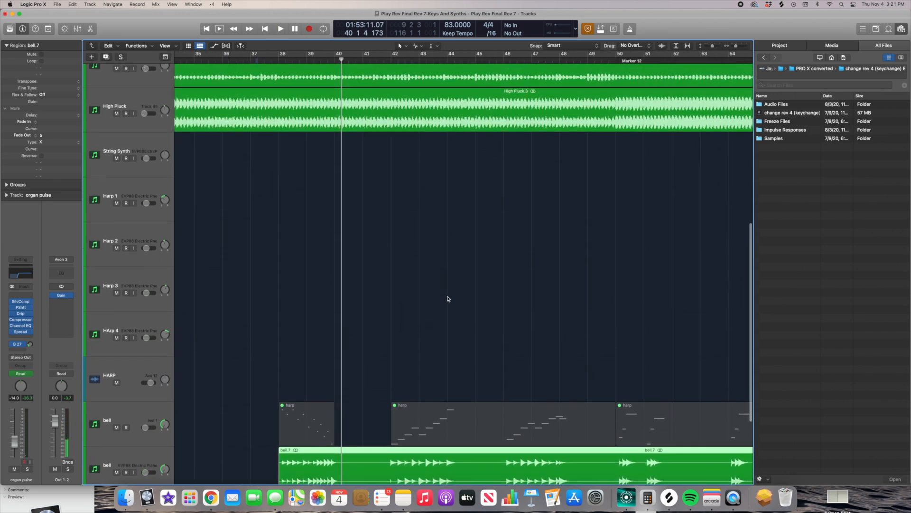
{"action": "scroll", "coordinate": [446, 300], "scroll_direction": "down", "scroll_amount": 2}
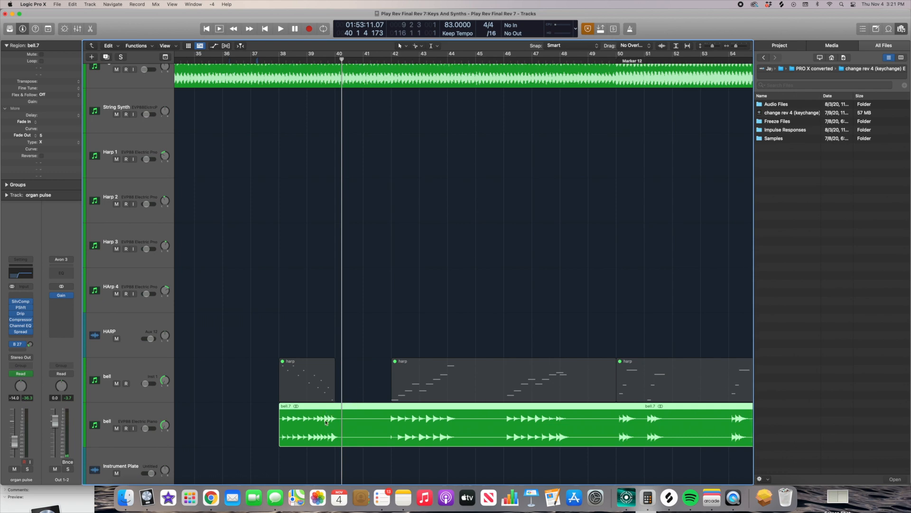
Replay the full mix from the start of the bell.7 region at bar 38 to about bar 39.
{"action": "left_click", "coordinate": [280, 60]}
{"action": "key", "text": "space"}
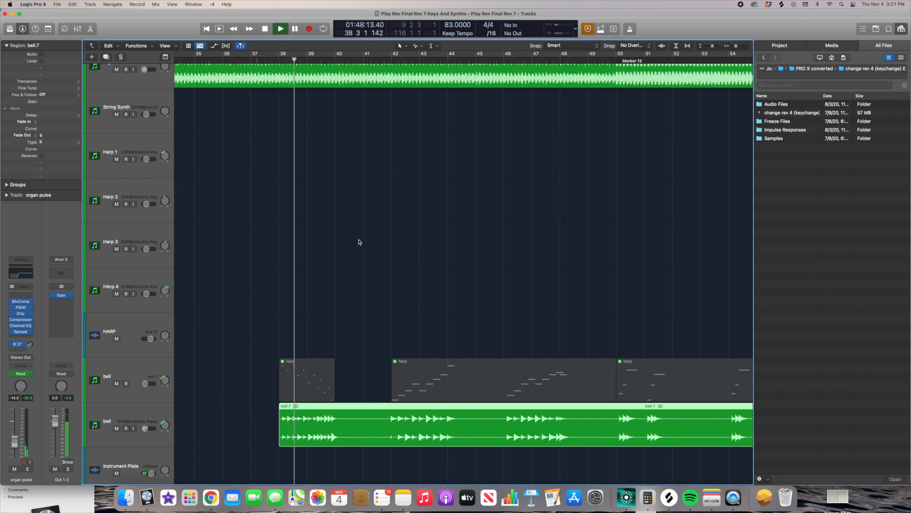
{"action": "key", "text": "space"}
{"action": "key", "text": "super+Up"}
{"action": "key", "text": "super+Up"}
{"action": "key", "text": "super+Left"}
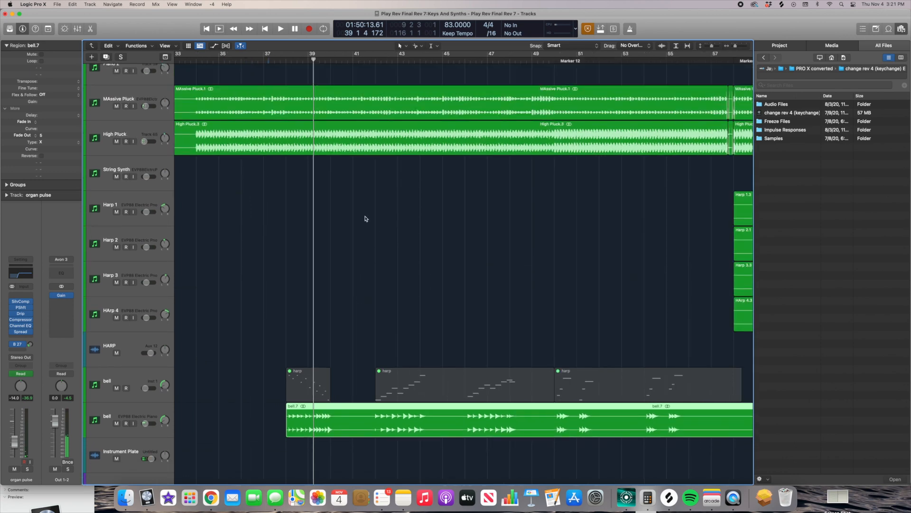
{"action": "key", "text": "super+Up"}
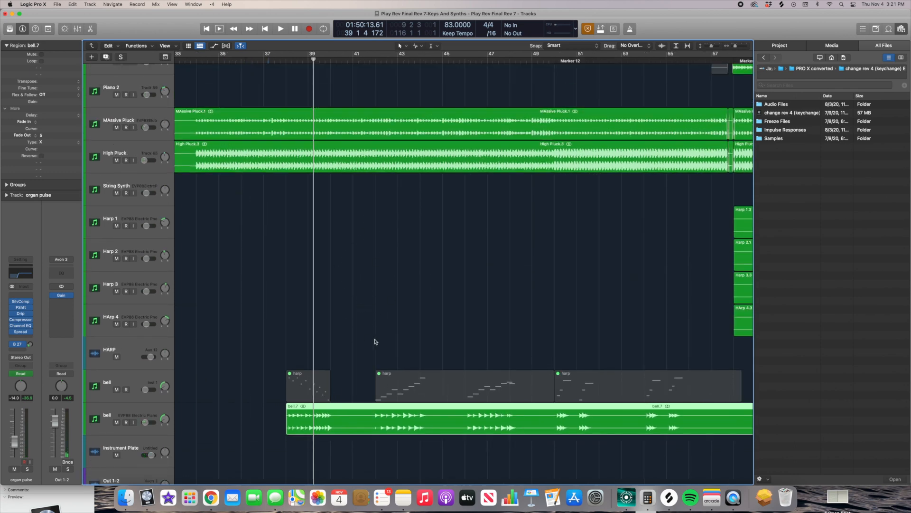
{"action": "scroll", "coordinate": [397, 332], "scroll_direction": "down", "scroll_amount": 2}
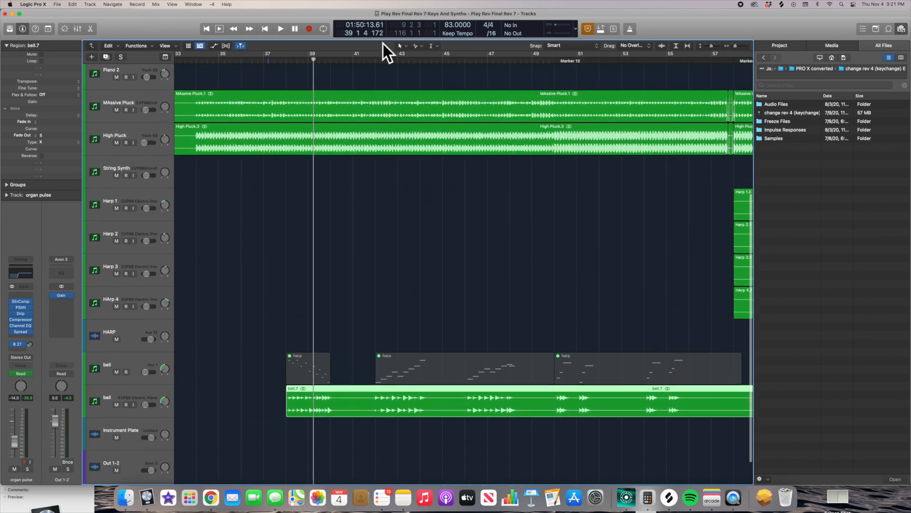
Place the playhead at bar 42, return it to bar 38, and view the bell.7 region more closely.
{"action": "left_click", "coordinate": [379, 62]}
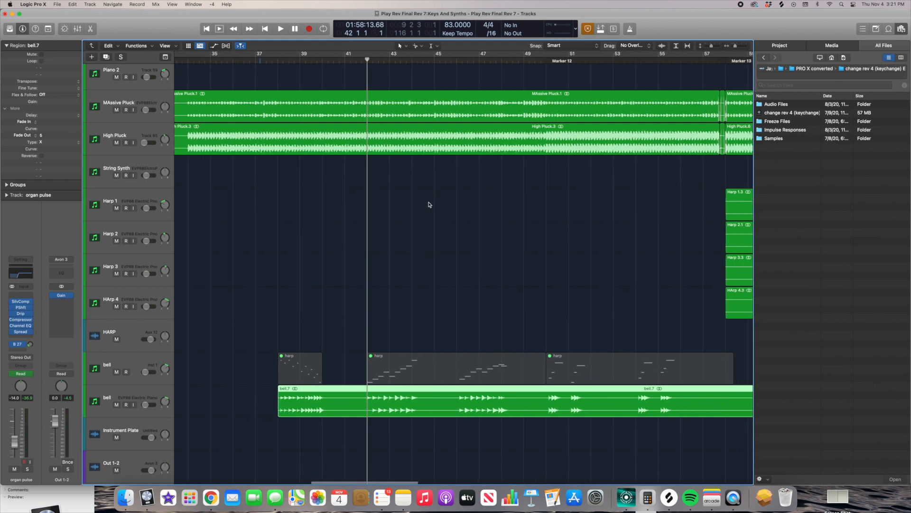
{"action": "left_click", "coordinate": [280, 61]}
{"action": "key", "text": "super+Right"}
{"action": "key", "text": "super+Right"}
{"action": "key", "text": "super+Right"}
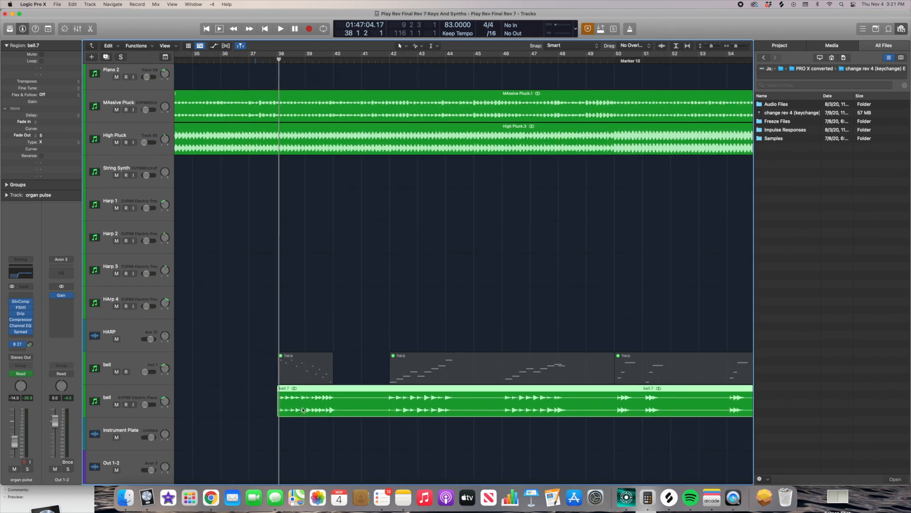
{"action": "left_click_drag", "start_coordinate": [272, 62], "coordinate": [278, 62]}
Examine how the pluck, string synth, harp and bell regions are arranged from bar 38 through the end of the song.
{"action": "scroll", "coordinate": [417, 354], "scroll_direction": "up", "scroll_amount": 3}
{"action": "key", "text": "super+Up"}
{"action": "scroll", "coordinate": [417, 354], "scroll_direction": "right", "scroll_amount": 5}
{"action": "key", "text": "super+Down"}
{"action": "key", "text": "super+Down"}
{"action": "scroll", "coordinate": [419, 352], "scroll_direction": "left", "scroll_amount": 2}
{"action": "scroll", "coordinate": [419, 351], "scroll_direction": "right", "scroll_amount": 5}
{"action": "key", "text": "super+Up"}
{"action": "key", "text": "super+Up"}
{"action": "scroll", "coordinate": [418, 353], "scroll_direction": "up", "scroll_amount": 1}
{"action": "key", "text": "super+Left"}
{"action": "scroll", "coordinate": [417, 354], "scroll_direction": "up", "scroll_amount": 5}
{"action": "scroll", "coordinate": [419, 353], "scroll_direction": "right", "scroll_amount": 10}
{"action": "key", "text": "super+Left"}
{"action": "scroll", "coordinate": [418, 304], "scroll_direction": "down", "scroll_amount": 6}
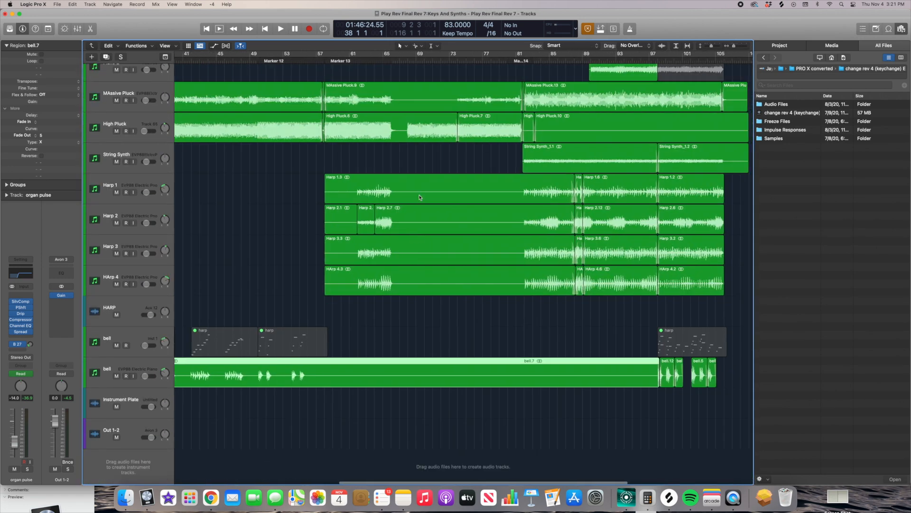
Place the playhead at bar 61 and select the regions on the four harp tracks after Marker 13.
{"action": "left_click", "coordinate": [350, 61]}
{"action": "key", "text": "super+Down"}
{"action": "key", "text": "super+Right"}
{"action": "key", "text": "super+Right"}
{"action": "key", "text": "super+Down"}
{"action": "scroll", "coordinate": [428, 213], "scroll_direction": "right", "scroll_amount": 1}
{"action": "key", "text": "super+Down"}
{"action": "key", "text": "super+Right"}
{"action": "scroll", "coordinate": [427, 211], "scroll_direction": "right", "scroll_amount": 1}
{"action": "left_click_drag", "start_coordinate": [440, 122], "coordinate": [271, 284]}
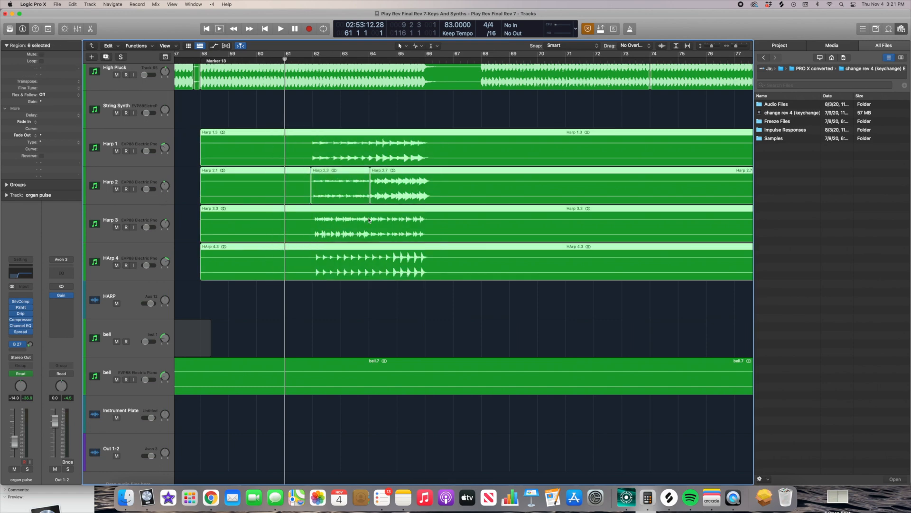
Move the playhead to bar 62 and audition the selected harp regions together in solo through bar 65.
{"action": "key", "text": "super+Down"}
{"action": "scroll", "coordinate": [369, 220], "scroll_direction": "right", "scroll_amount": 2}
{"action": "key", "text": "super+Down"}
{"action": "key", "text": "super+Down"}
{"action": "key", "text": "period"}
{"action": "key", "text": "ctrl+s"}
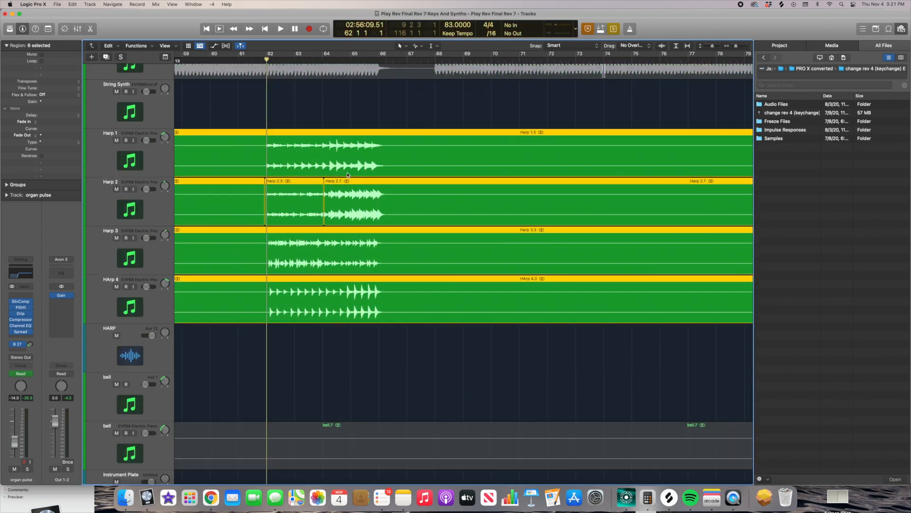
{"action": "key", "text": "space"}
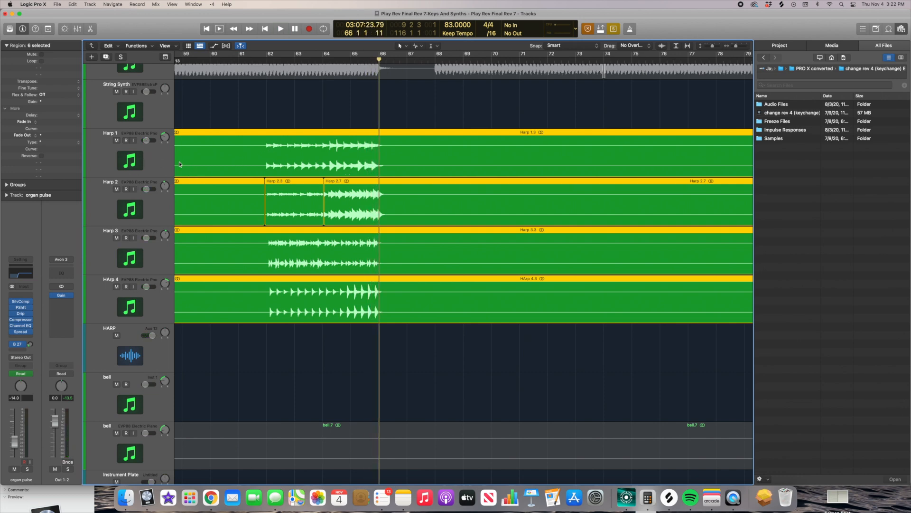
Select only the Harp 1 track's regions and audition them in solo from about bar 62.
{"action": "left_click", "coordinate": [205, 165]}
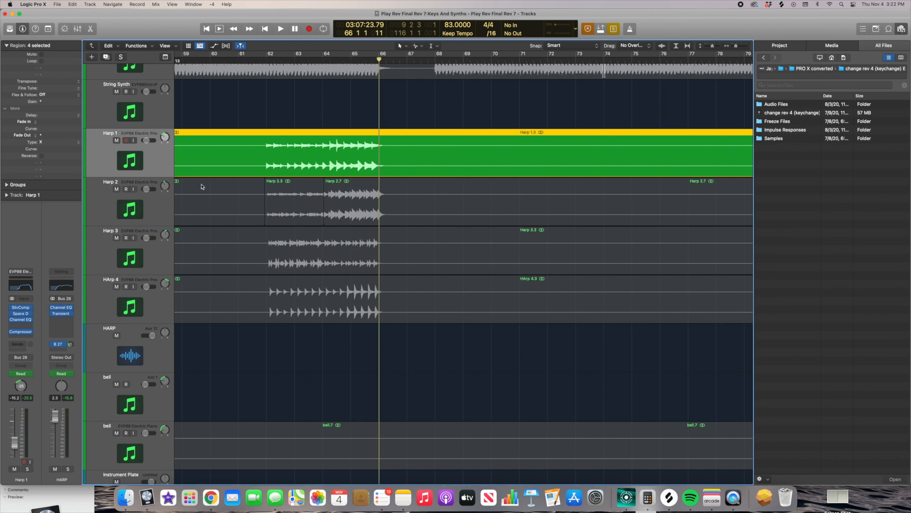
{"action": "left_click", "coordinate": [262, 58]}
{"action": "key", "text": "space"}
{"action": "scroll", "coordinate": [324, 218], "scroll_direction": "up", "scroll_amount": 2}
{"action": "scroll", "coordinate": [325, 218], "scroll_direction": "left", "scroll_amount": 4}
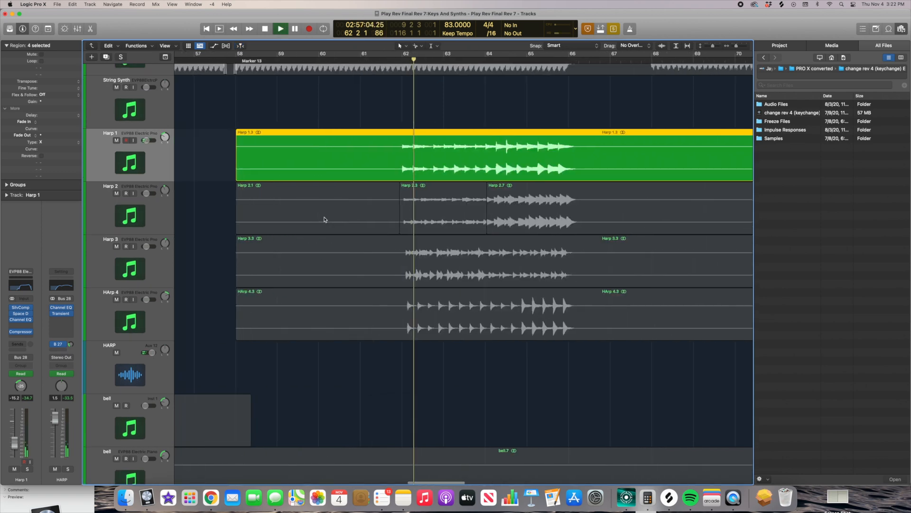
Add the Harp 2 track's regions to the selection and audition both harps in solo from bar 62.
{"action": "left_click", "coordinate": [160, 224], "text": "shift"}
{"action": "key", "text": "space"}
{"action": "left_click", "coordinate": [400, 60]}
{"action": "scroll", "coordinate": [451, 153], "scroll_direction": "right", "scroll_amount": 3}
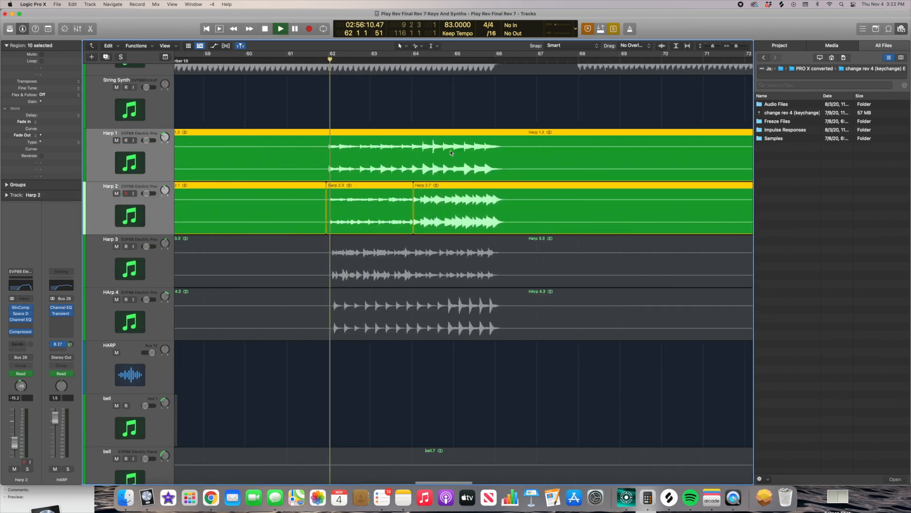
Add the Harp 3 track's regions to the selection and audition the three harps in solo from bar 62.
{"action": "left_click", "coordinate": [140, 272], "text": "shift"}
{"action": "key", "text": "space"}
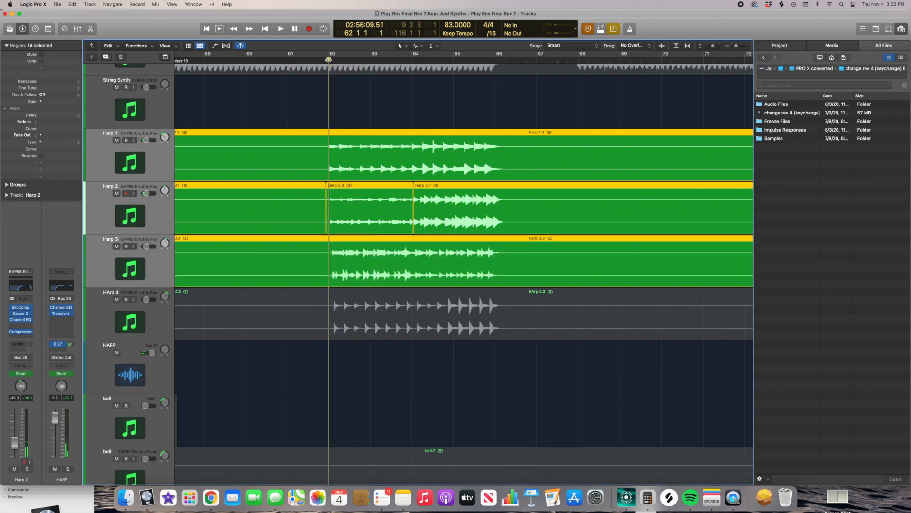
{"action": "key", "text": "space"}
{"action": "key", "text": "space"}
Add the HArp 4 track's regions to the selection and audition all four harps together in solo.
{"action": "left_click", "coordinate": [147, 326], "text": "shift"}
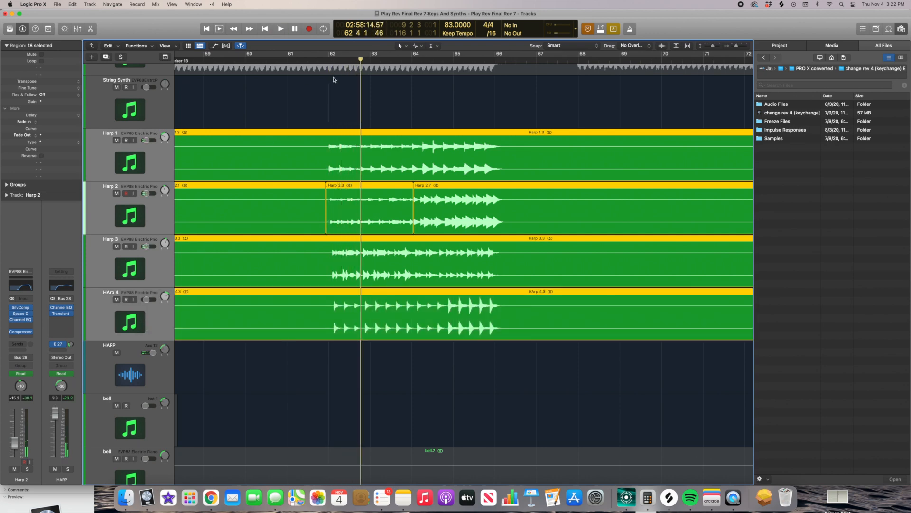
{"action": "scroll", "coordinate": [373, 123], "scroll_direction": "right", "scroll_amount": 2}
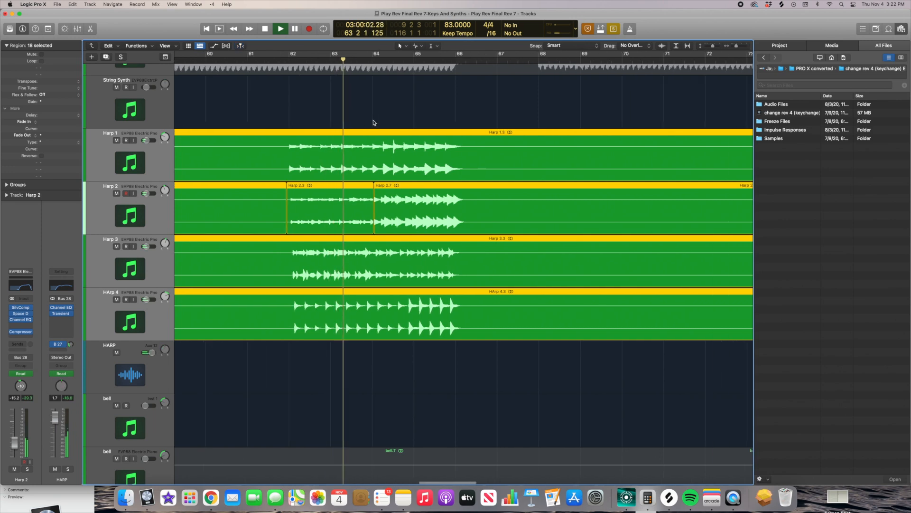
{"action": "key", "text": "space"}
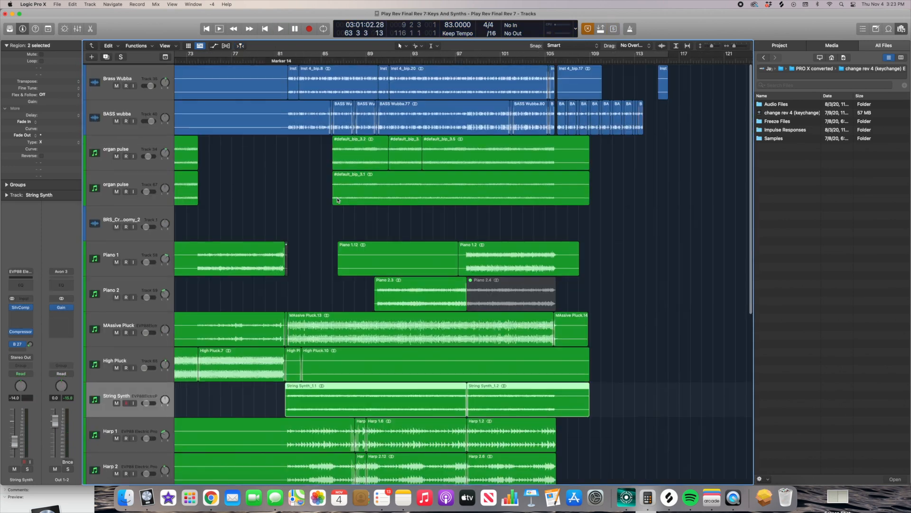
Select the upper organ pulse, Brass Wubba and BASS wubba tracks in turn and view the wubba regions around Marker 14.
{"action": "left_click", "coordinate": [124, 144]}
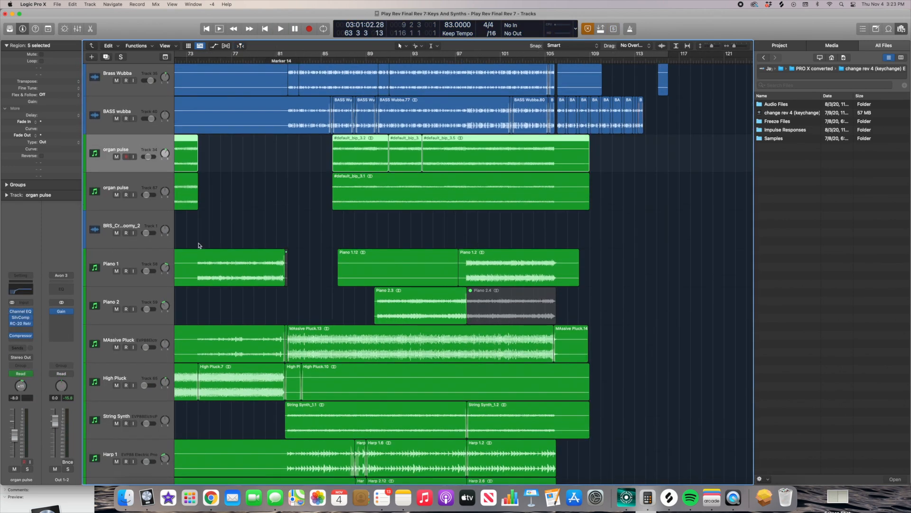
{"action": "scroll", "coordinate": [216, 228], "scroll_direction": "up", "scroll_amount": 1}
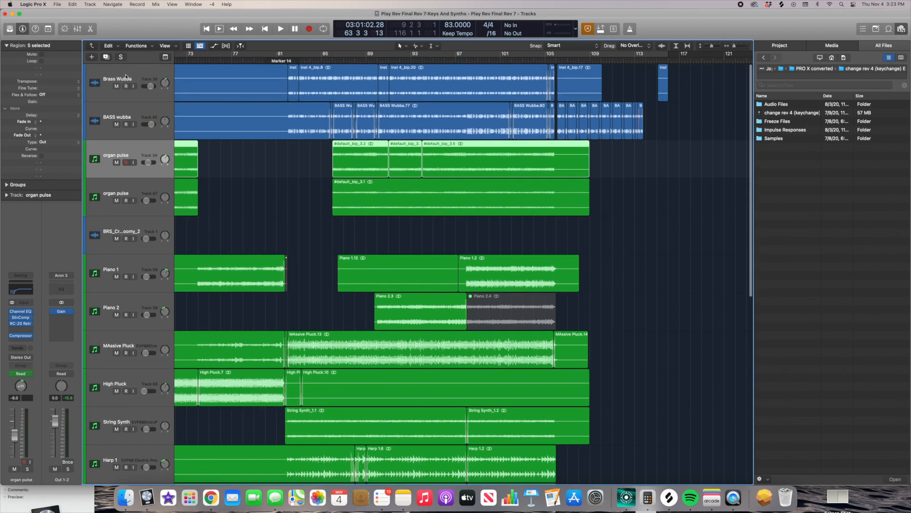
{"action": "left_click", "coordinate": [127, 77]}
{"action": "scroll", "coordinate": [306, 85], "scroll_direction": "up", "scroll_amount": 5}
{"action": "scroll", "coordinate": [305, 84], "scroll_direction": "right", "scroll_amount": 4}
{"action": "left_click", "coordinate": [123, 174]}
{"action": "scroll", "coordinate": [397, 126], "scroll_direction": "right", "scroll_amount": 1}
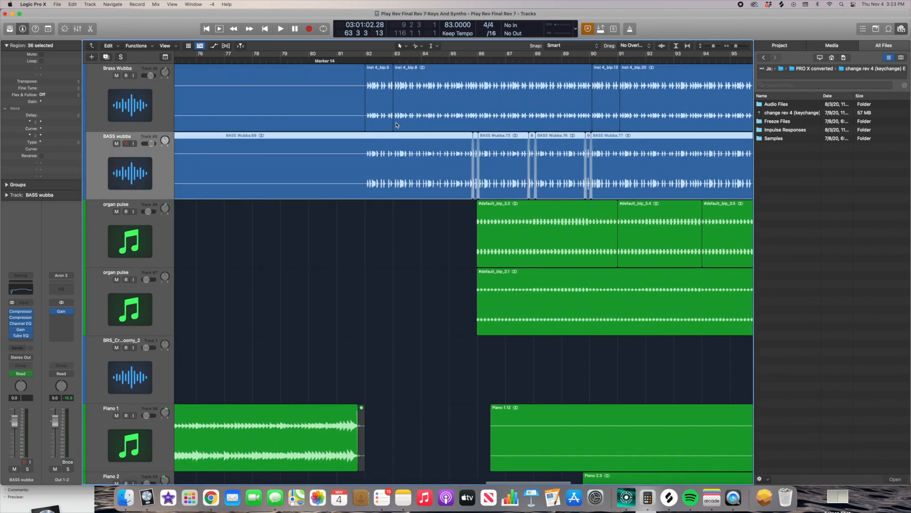
Solo the BASS wubba track's regions and audition them from bar 82.
{"action": "scroll", "coordinate": [396, 125], "scroll_direction": "right", "scroll_amount": 2}
{"action": "left_click", "coordinate": [306, 62]}
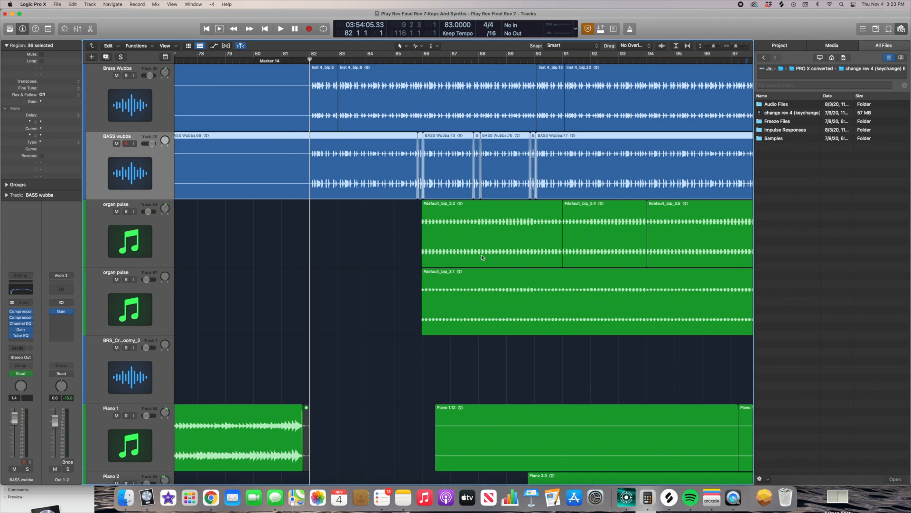
{"action": "scroll", "coordinate": [481, 257], "scroll_direction": "right", "scroll_amount": 3}
{"action": "key", "text": "super+Right"}
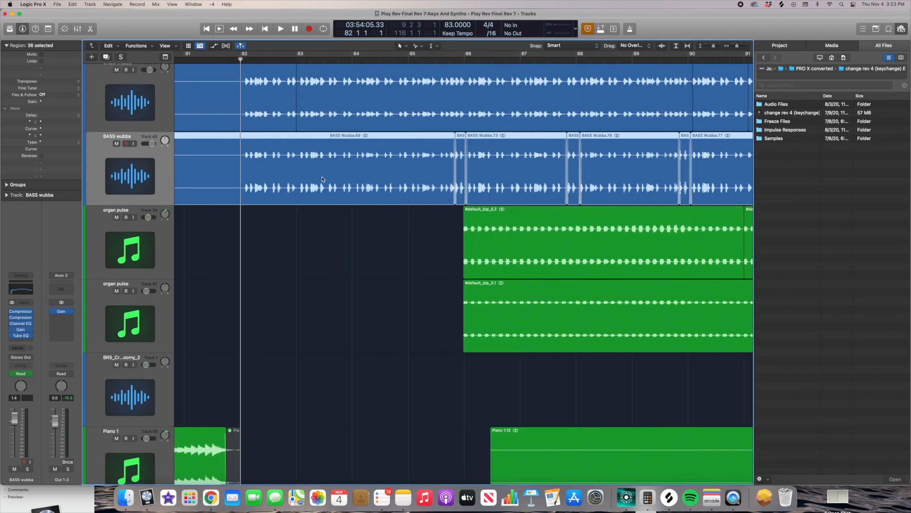
{"action": "key", "text": "ctrl+s"}
{"action": "key", "text": "space"}
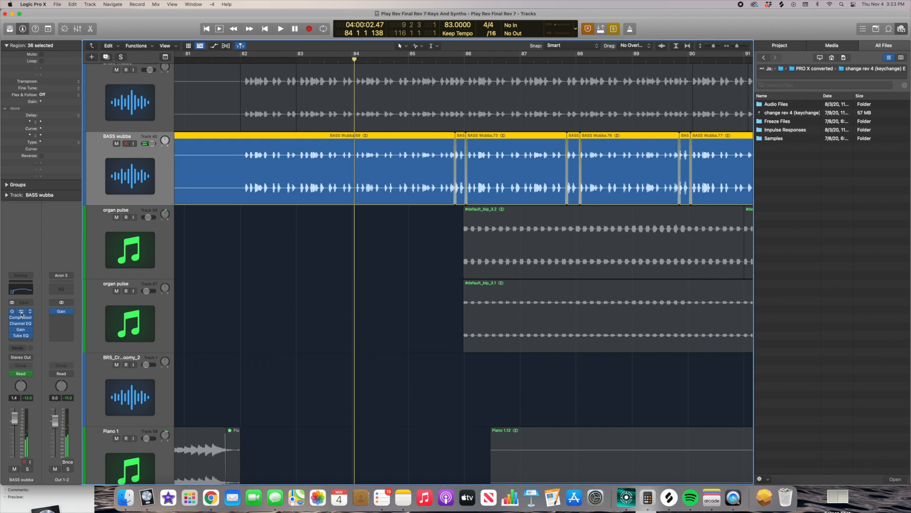
Review the first Compressor's settings on the BASS wubba track and turn off solo.
{"action": "left_click", "coordinate": [22, 315]}
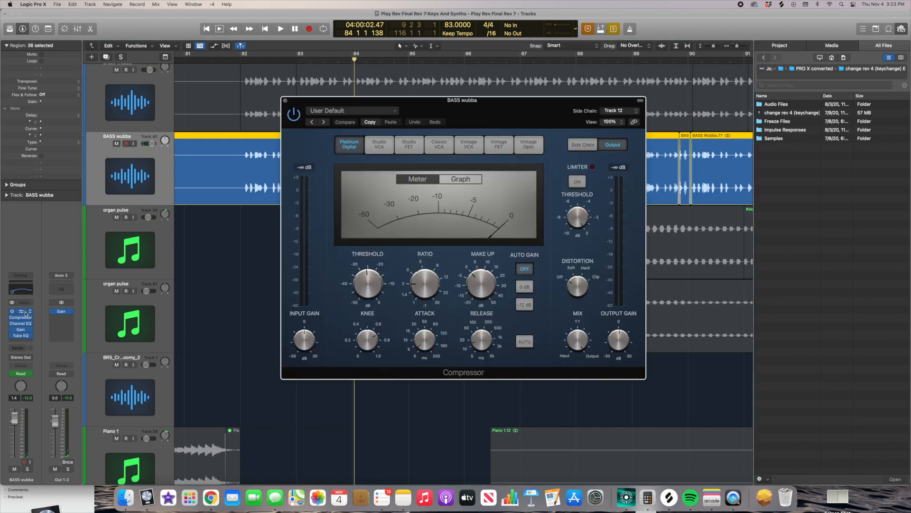
{"action": "left_click", "coordinate": [285, 101]}
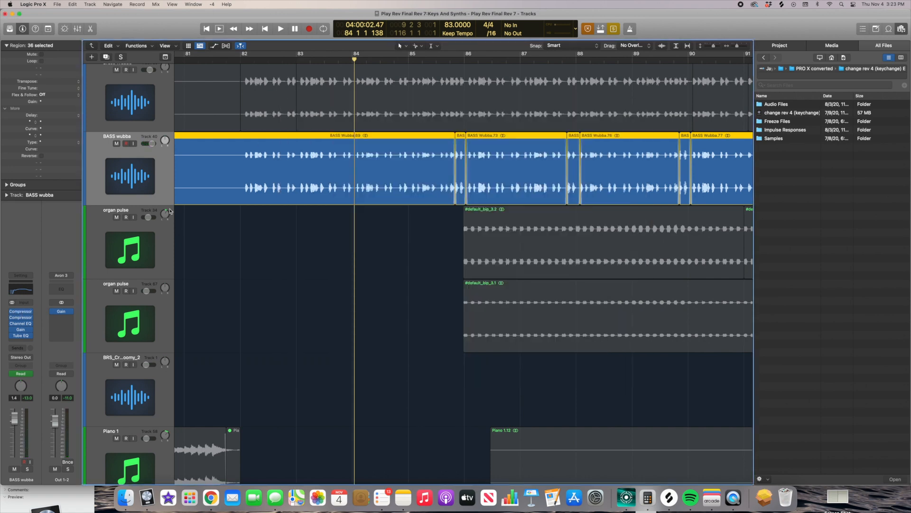
{"action": "key", "text": "ctrl+s"}
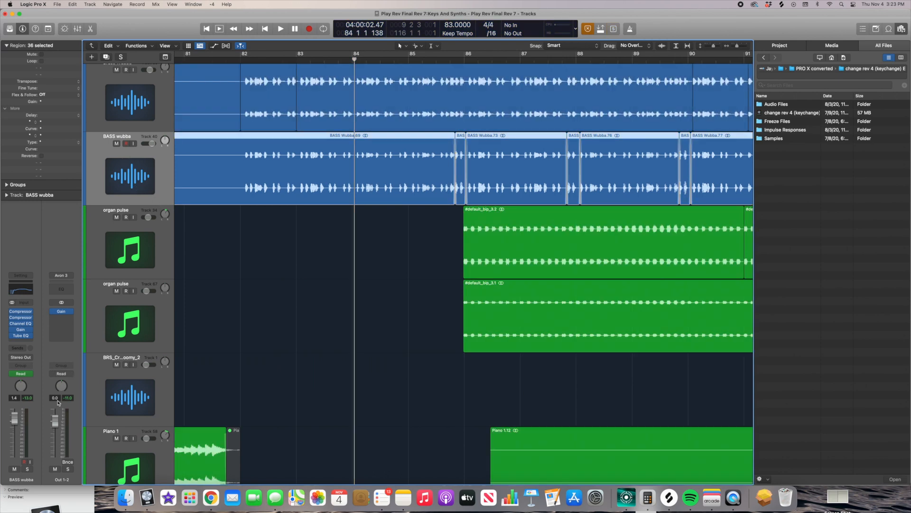
Solo the BASS wubba channel and audition it again from bar 82.
{"action": "left_click", "coordinate": [28, 469]}
{"action": "double_click", "coordinate": [242, 58]}
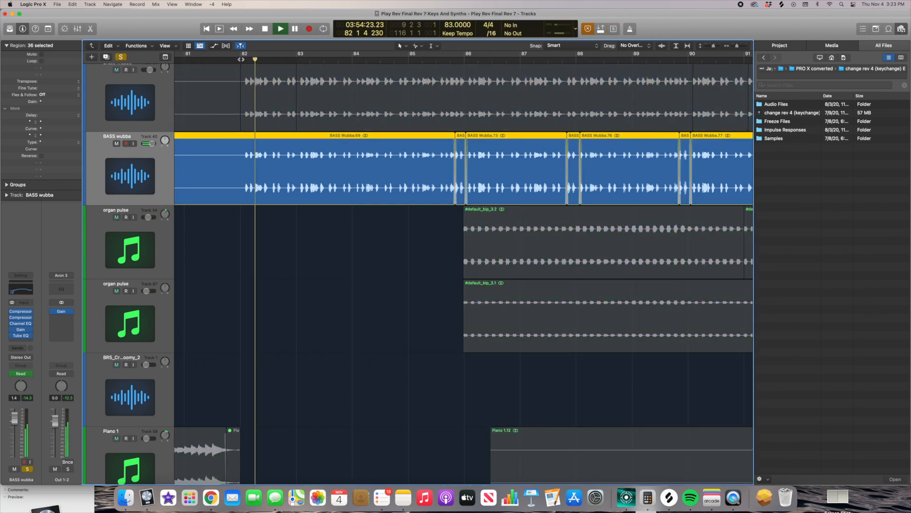
{"action": "key", "text": "super+Left"}
{"action": "scroll", "coordinate": [316, 172], "scroll_direction": "right", "scroll_amount": 3}
{"action": "scroll", "coordinate": [315, 173], "scroll_direction": "right", "scroll_amount": 3}
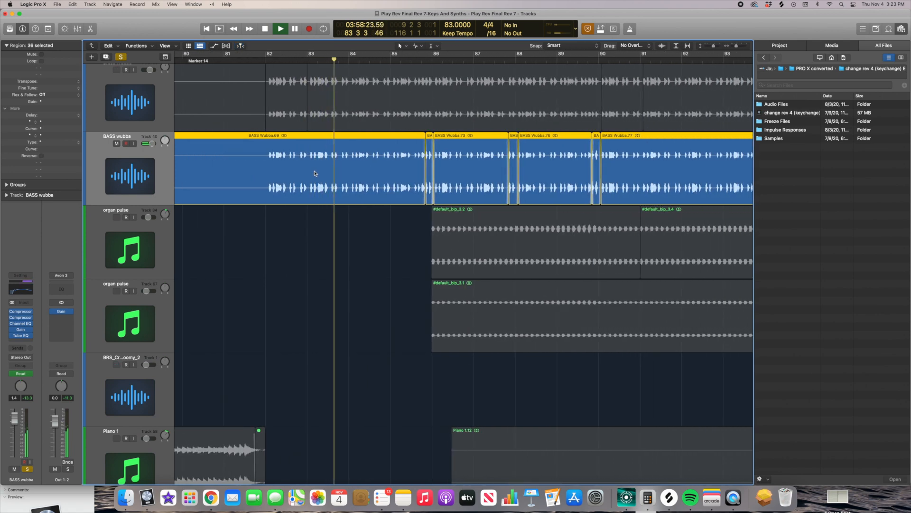
{"action": "scroll", "coordinate": [315, 173], "scroll_direction": "right", "scroll_amount": 1}
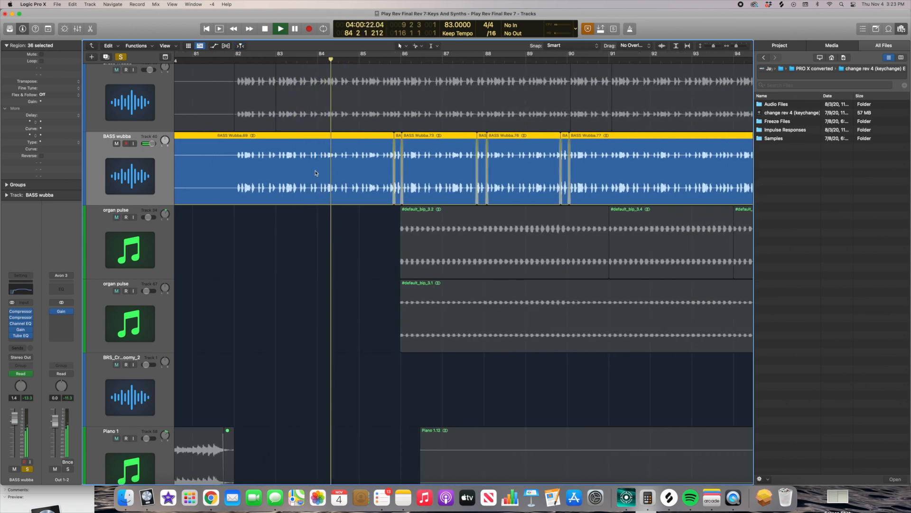
{"action": "key", "text": "space"}
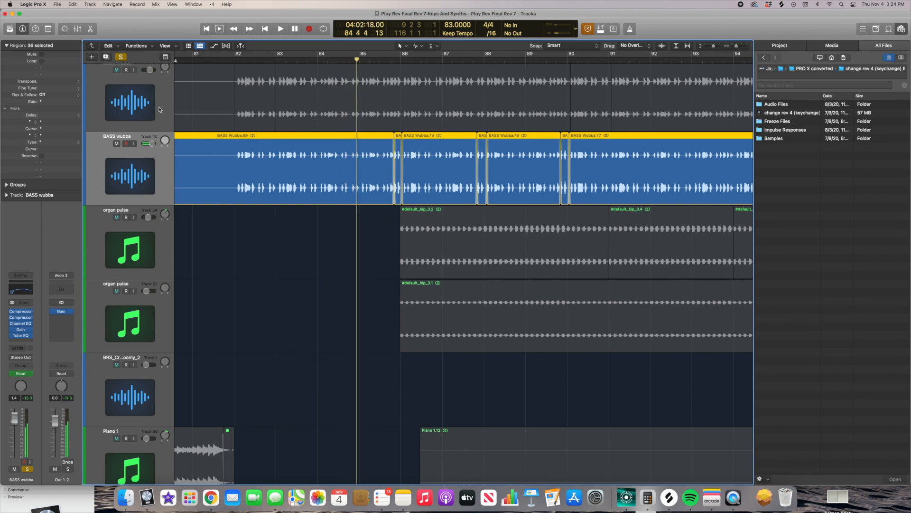
Show the track automation to examine the wubba tracks' volume curves, and hide it again.
{"action": "scroll", "coordinate": [160, 111], "scroll_direction": "up", "scroll_amount": 1}
{"action": "scroll", "coordinate": [160, 112], "scroll_direction": "down", "scroll_amount": 1}
{"action": "key", "text": "a"}
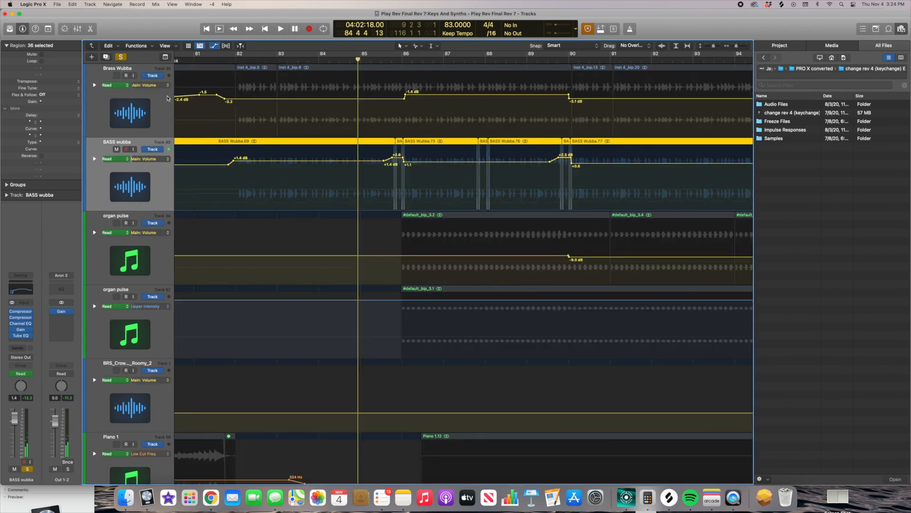
{"action": "key", "text": "a"}
Add the Brass Wubba track to the solo and audition both wubba tracks together from bar 84.
{"action": "left_click", "coordinate": [139, 85]}
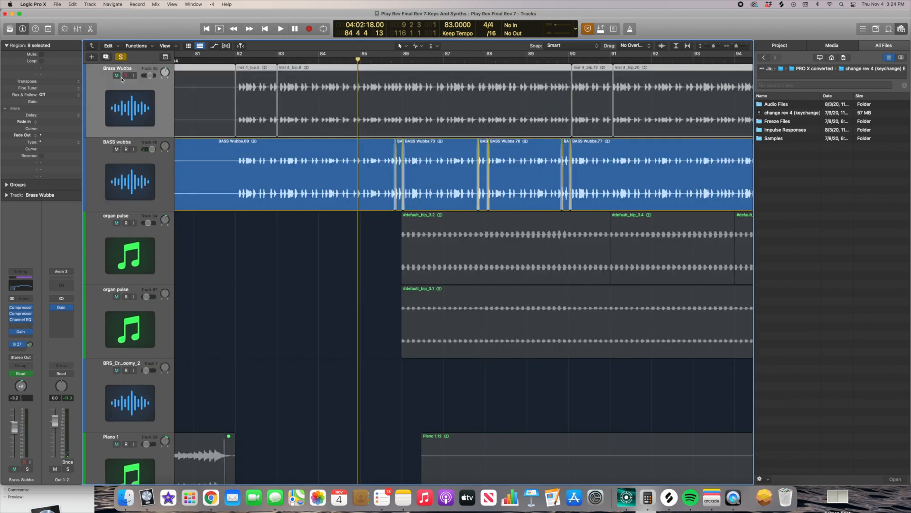
{"action": "left_click", "coordinate": [27, 468]}
{"action": "key", "text": "space"}
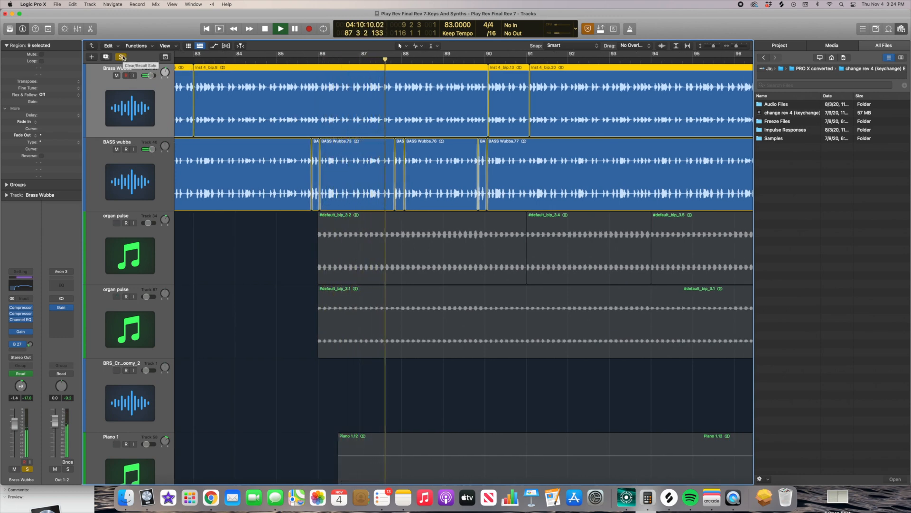
{"action": "key", "text": "space"}
View the soloed wubba regions up to about bar 100 and clear all track solos.
{"action": "scroll", "coordinate": [360, 100], "scroll_direction": "right", "scroll_amount": 2}
{"action": "scroll", "coordinate": [360, 100], "scroll_direction": "down", "scroll_amount": 2}
{"action": "scroll", "coordinate": [359, 99], "scroll_direction": "right", "scroll_amount": 4}
{"action": "key", "text": "a"}
{"action": "key", "text": "a"}
{"action": "scroll", "coordinate": [360, 100], "scroll_direction": "left", "scroll_amount": 5}
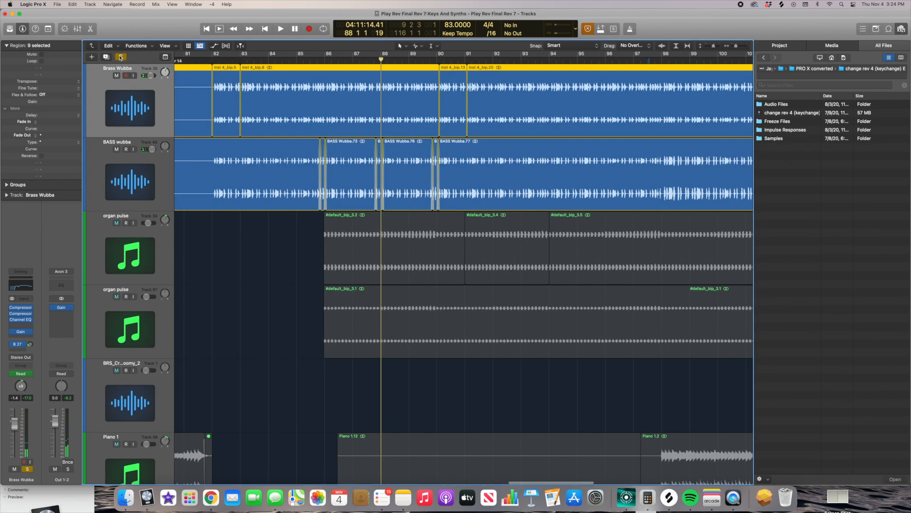
{"action": "left_click", "coordinate": [120, 58]}
{"action": "key", "text": "super+Left"}
{"action": "key", "text": "super+Up"}
{"action": "key", "text": "super+Right"}
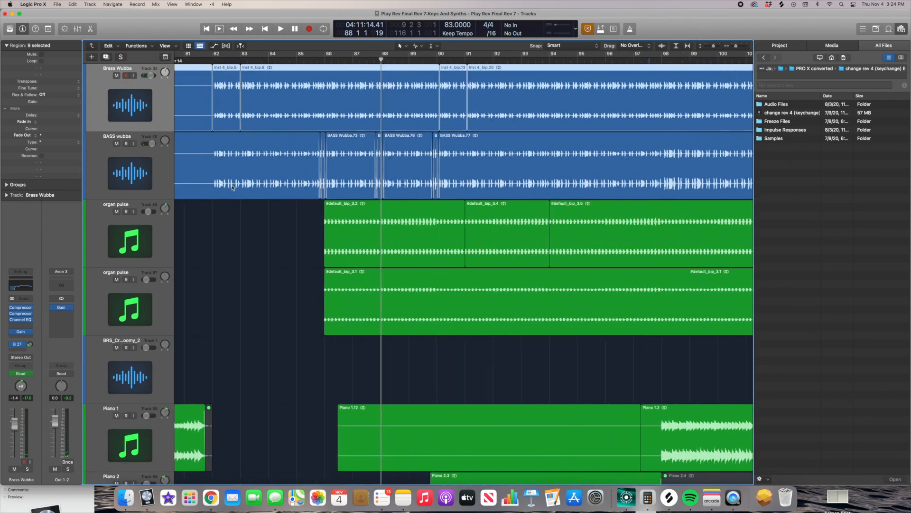
Select the BASS wubba track and audition it within the full mix from bar 82.
{"action": "left_click", "coordinate": [155, 172]}
{"action": "left_click", "coordinate": [211, 60]}
{"action": "key", "text": "space"}
{"action": "key", "text": "super+Right"}
{"action": "scroll", "coordinate": [397, 217], "scroll_direction": "right", "scroll_amount": 3}
{"action": "key", "text": "super+Up"}
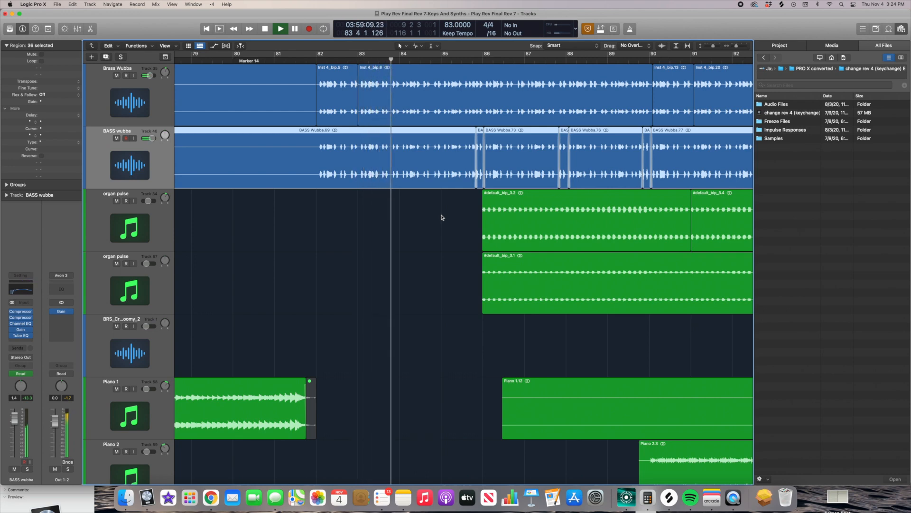
{"action": "scroll", "coordinate": [441, 217], "scroll_direction": "right", "scroll_amount": 5}
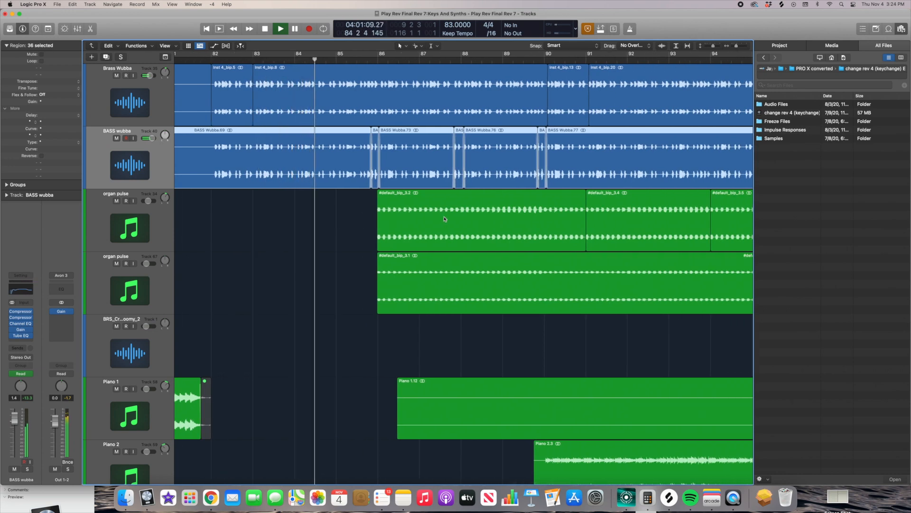
{"action": "scroll", "coordinate": [403, 221], "scroll_direction": "right", "scroll_amount": 2}
{"action": "key", "text": "space"}
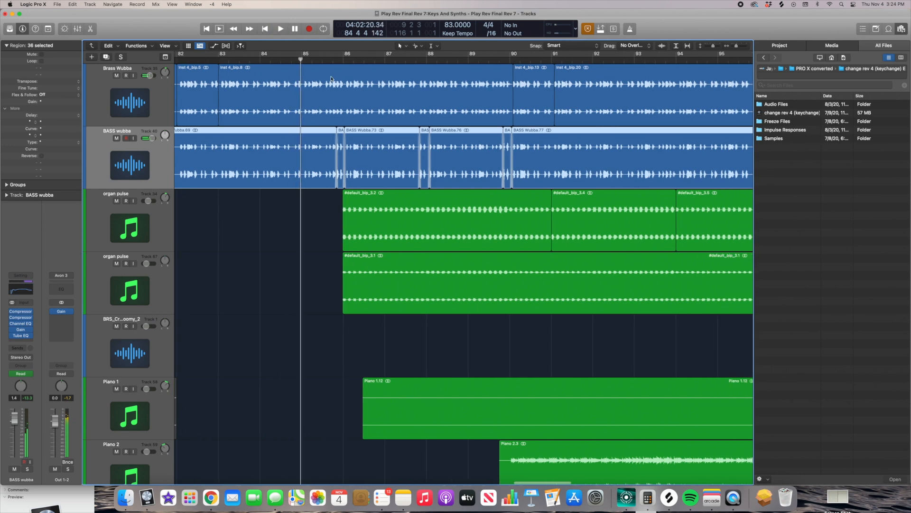
Move the playhead to the organ pulse entry at bar 86 and audition that section in the full mix.
{"action": "left_click_drag", "start_coordinate": [343, 60], "coordinate": [342, 76]}
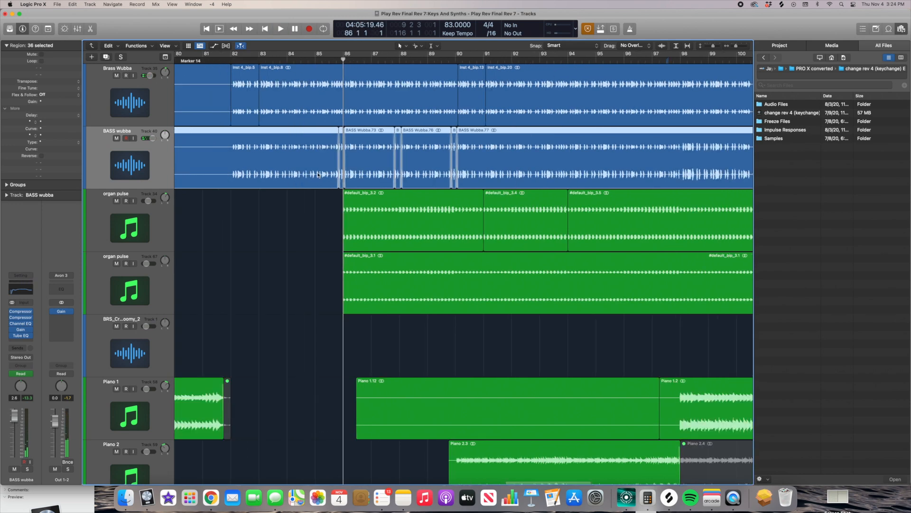
{"action": "key", "text": "super+Left"}
{"action": "scroll", "coordinate": [302, 228], "scroll_direction": "right", "scroll_amount": 3}
{"action": "scroll", "coordinate": [479, 220], "scroll_direction": "right", "scroll_amount": 5}
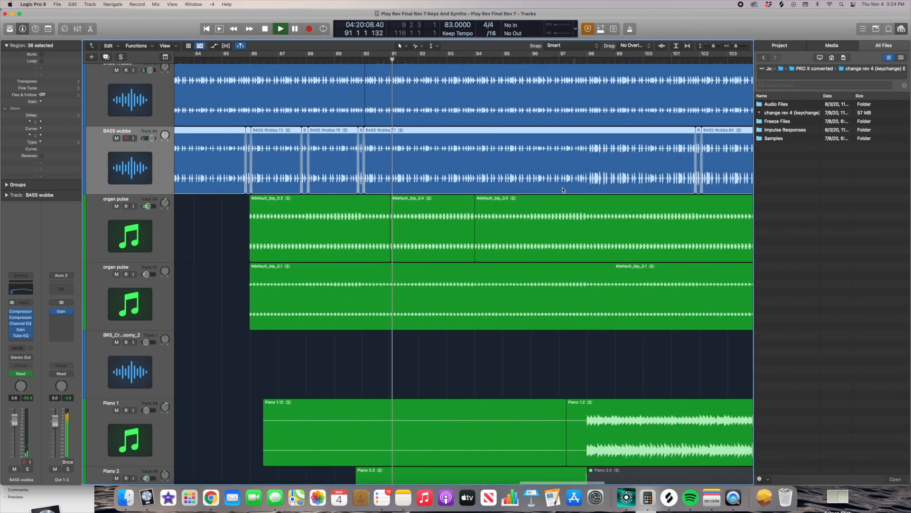
{"action": "key", "text": "super+Down"}
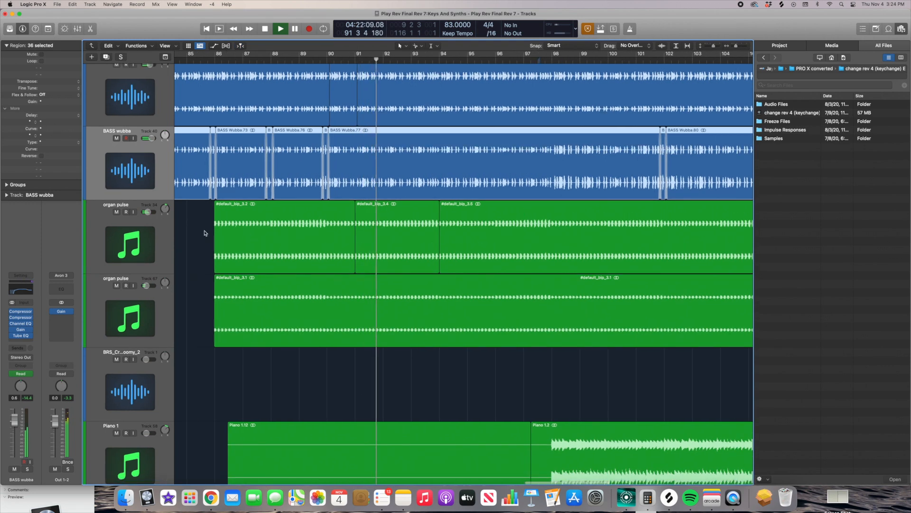
{"action": "scroll", "coordinate": [204, 237], "scroll_direction": "left", "scroll_amount": 5}
{"action": "scroll", "coordinate": [202, 240], "scroll_direction": "down", "scroll_amount": 2}
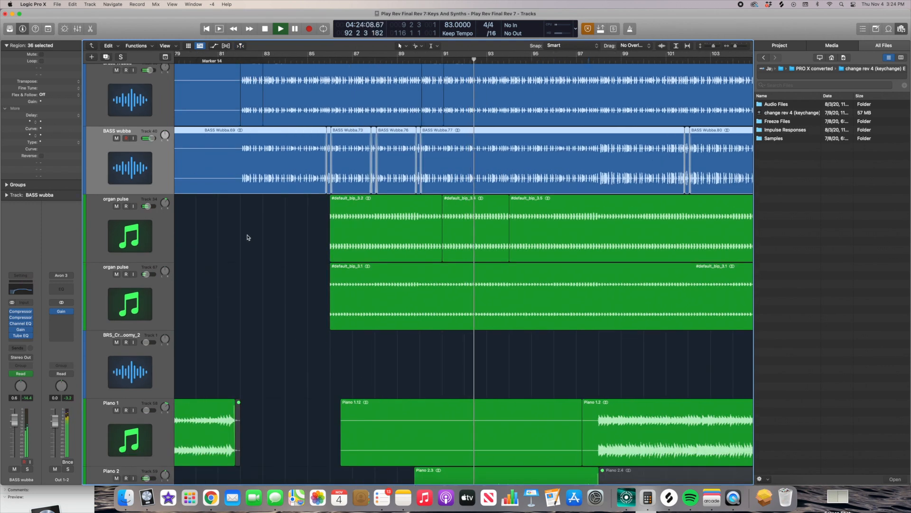
Solo the BASS wubba track and the BASS SUM track inside the Bass folder.
{"action": "left_click", "coordinate": [28, 469]}
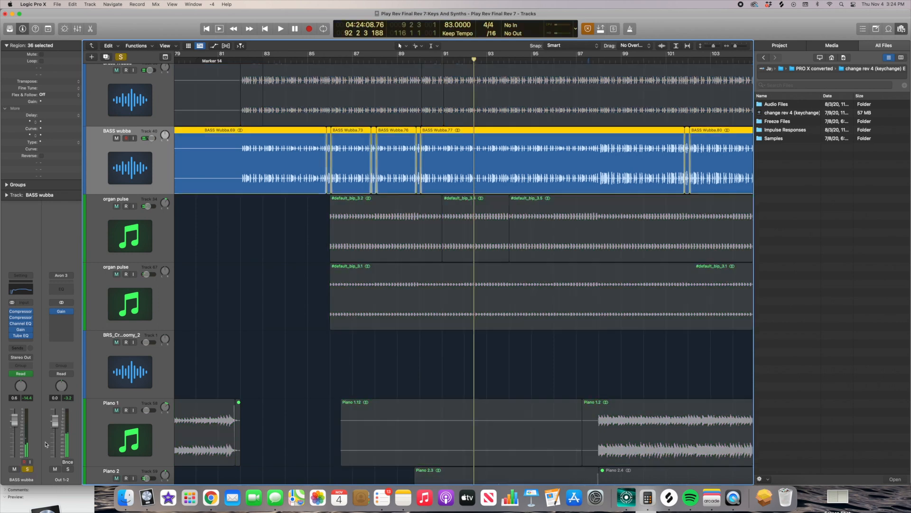
{"action": "scroll", "coordinate": [252, 265], "scroll_direction": "up", "scroll_amount": 1}
{"action": "double_click", "coordinate": [251, 270]}
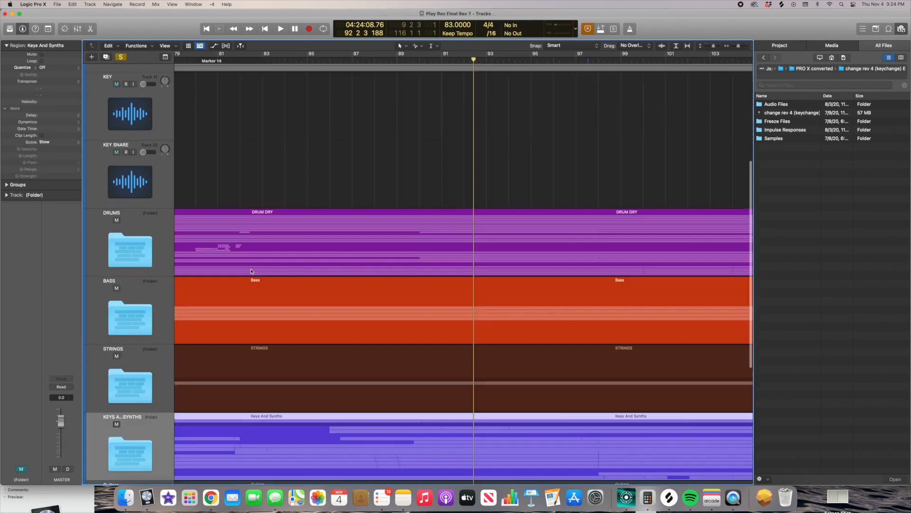
{"action": "double_click", "coordinate": [265, 304]}
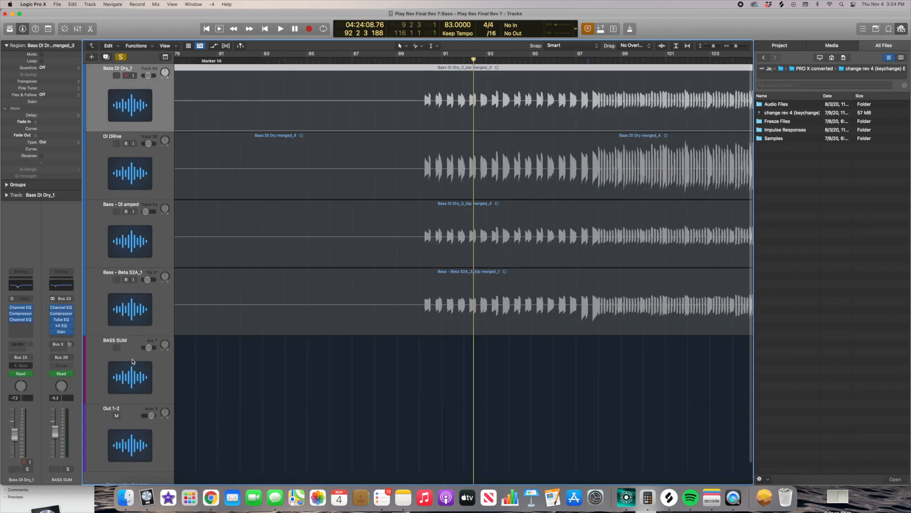
{"action": "left_click", "coordinate": [140, 371]}
{"action": "left_click", "coordinate": [27, 469]}
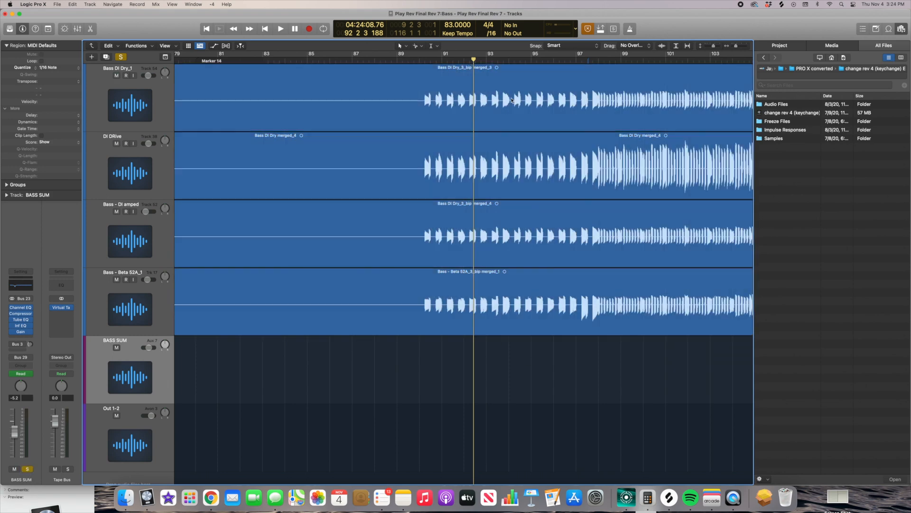
Audition the soloed bass tracks together from bar 90.
{"action": "left_click", "coordinate": [418, 61]}
{"action": "key", "text": "space"}
{"action": "scroll", "coordinate": [471, 362], "scroll_direction": "up", "scroll_amount": 2}
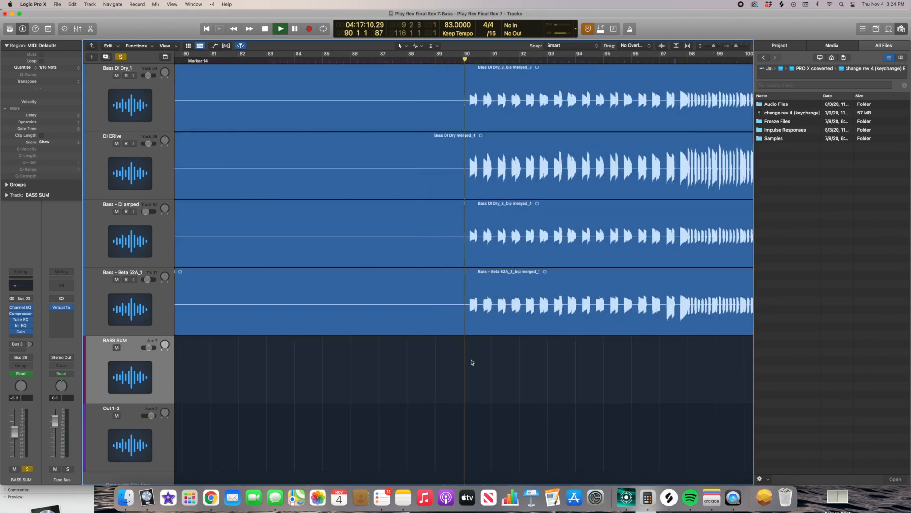
{"action": "scroll", "coordinate": [472, 362], "scroll_direction": "right", "scroll_amount": 3}
{"action": "scroll", "coordinate": [473, 363], "scroll_direction": "right", "scroll_amount": 5}
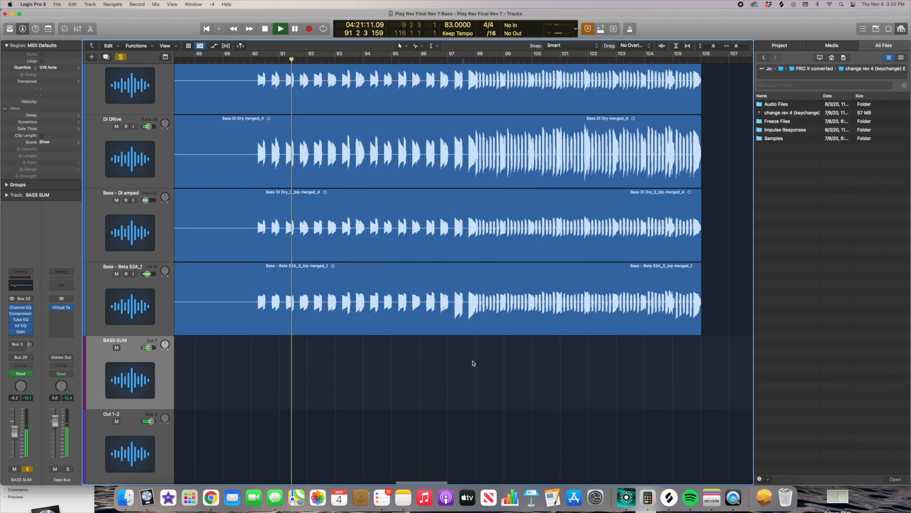
{"action": "key", "text": "space"}
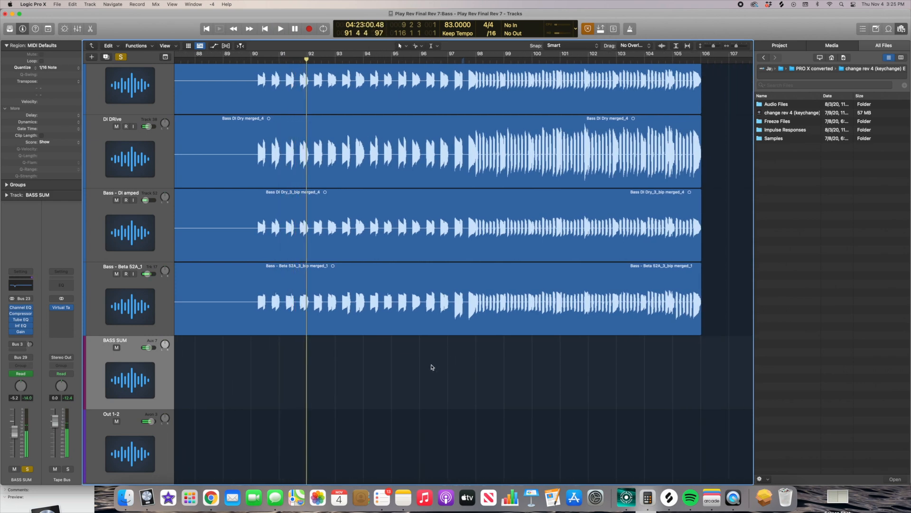
Leave and reopen the Bass folder, and with BASS SUM selected, place the playhead at bar 90.
{"action": "double_click", "coordinate": [432, 367]}
{"action": "scroll", "coordinate": [427, 300], "scroll_direction": "down", "scroll_amount": 4}
{"action": "double_click", "coordinate": [371, 327]}
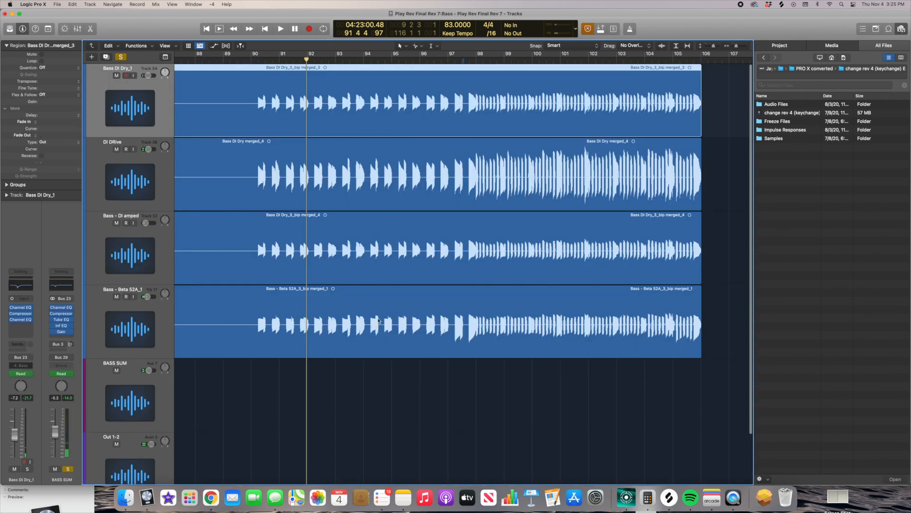
{"action": "scroll", "coordinate": [372, 284], "scroll_direction": "down", "scroll_amount": 1}
{"action": "left_click", "coordinate": [155, 390]}
{"action": "key", "text": "super+Down"}
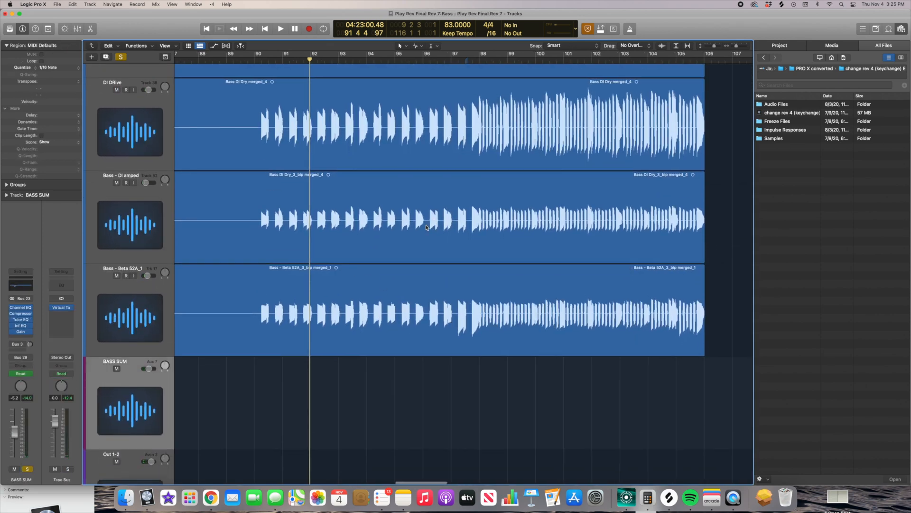
{"action": "key", "text": "super+Right"}
{"action": "key", "text": "super+Right"}
{"action": "scroll", "coordinate": [425, 226], "scroll_direction": "down", "scroll_amount": 1}
{"action": "left_click", "coordinate": [282, 61]}
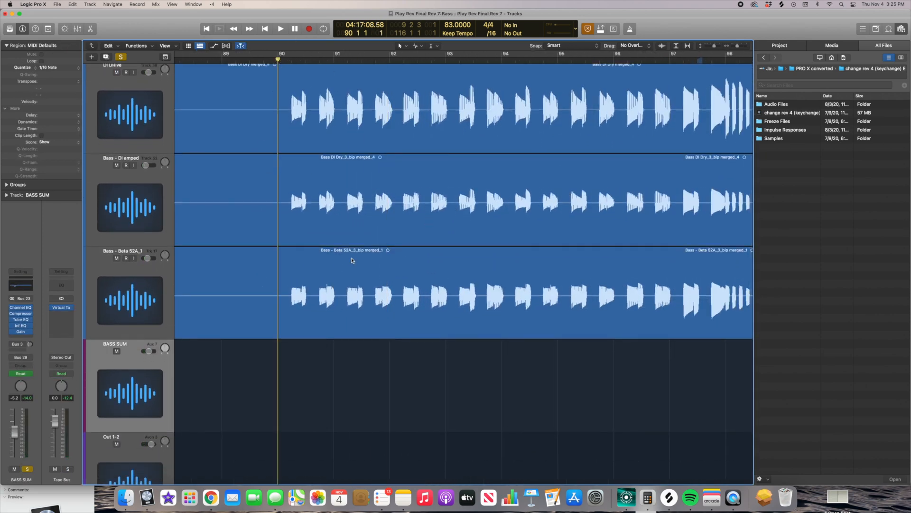
Return to the Keys And Synths folder and show the wubba tracks' volume automation around bar 90.
{"action": "key", "text": "a"}
{"action": "key", "text": "super+Down"}
{"action": "key", "text": "super+Right"}
{"action": "double_click", "coordinate": [372, 339]}
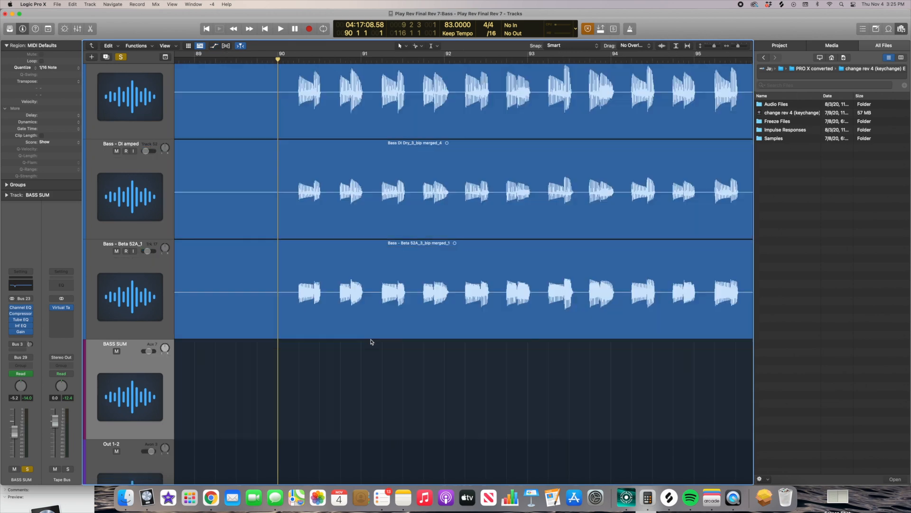
{"action": "scroll", "coordinate": [389, 380], "scroll_direction": "down", "scroll_amount": 5}
{"action": "scroll", "coordinate": [410, 396], "scroll_direction": "down", "scroll_amount": 3}
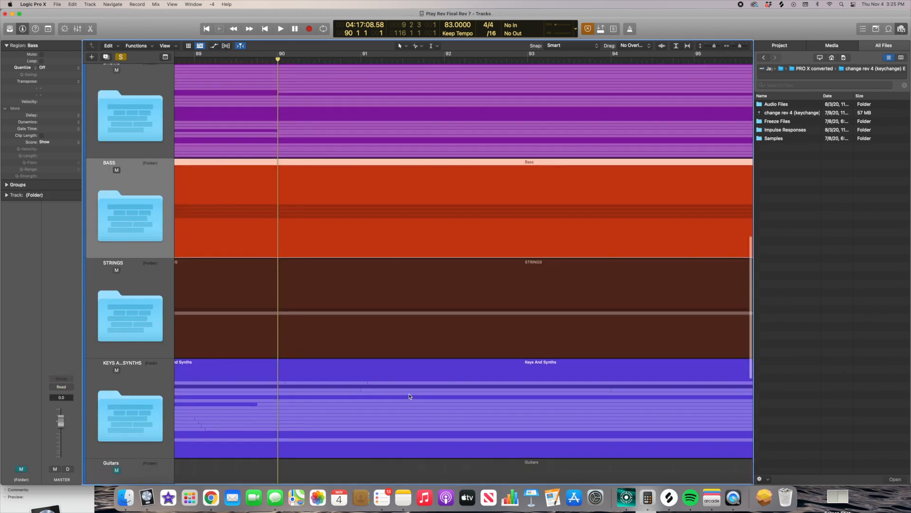
{"action": "double_click", "coordinate": [410, 396]}
{"action": "key", "text": "a"}
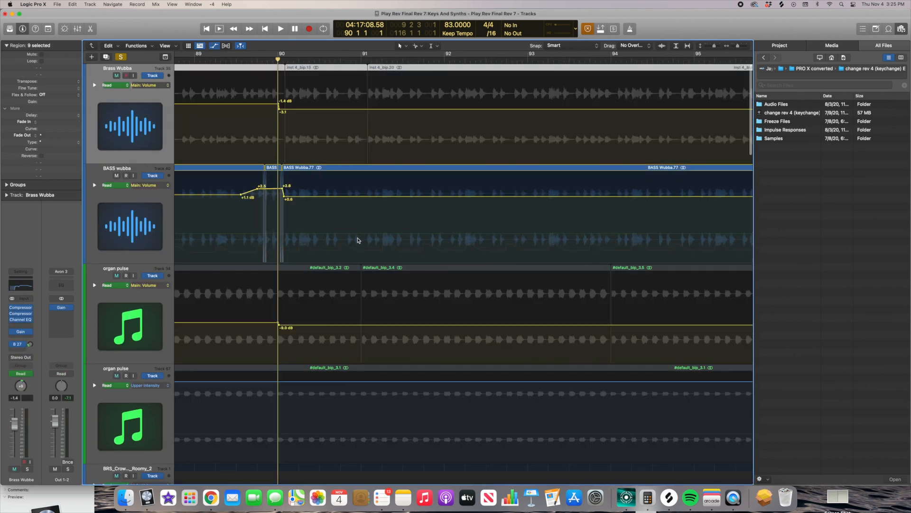
Show the BASS wubba track's Channel EQ low cut frequency automation and play it from bar 90.
{"action": "key", "text": "super+Right"}
{"action": "left_click", "coordinate": [167, 185]}
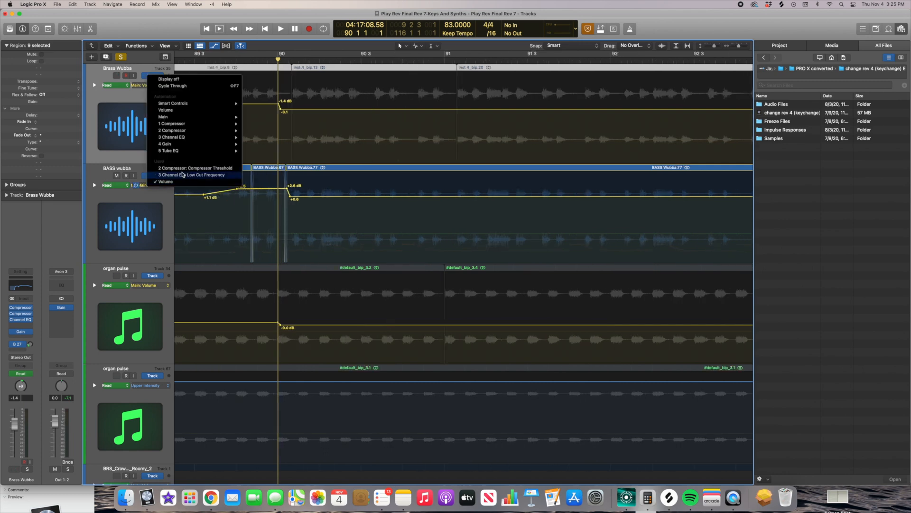
{"action": "left_click", "coordinate": [182, 174]}
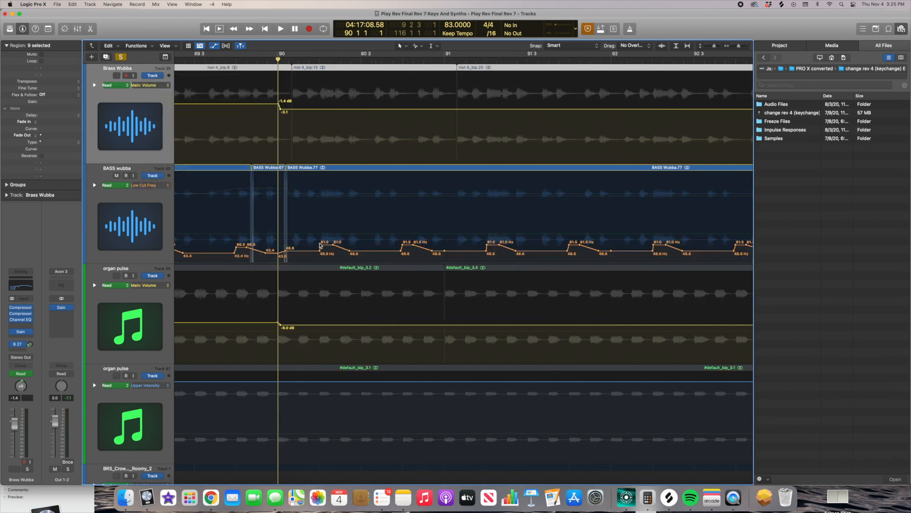
{"action": "key", "text": "super+Right"}
{"action": "key", "text": "space"}
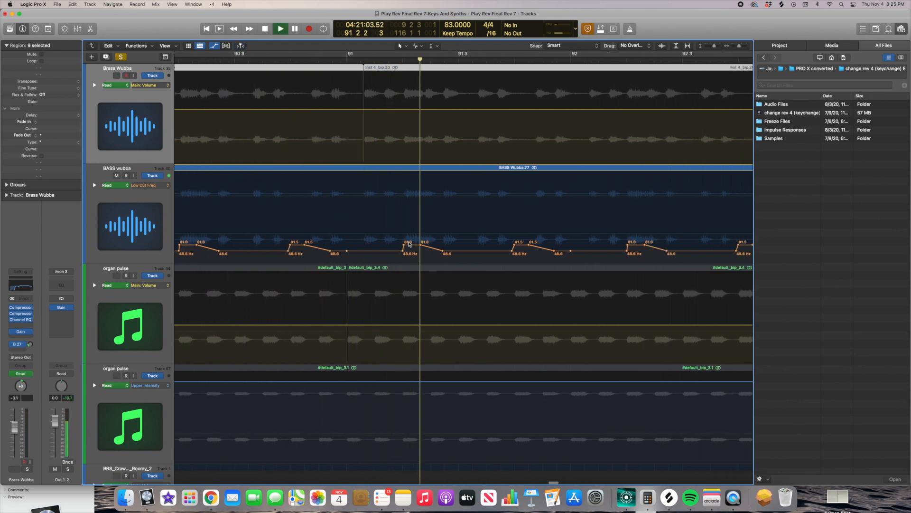
{"action": "key", "text": "space"}
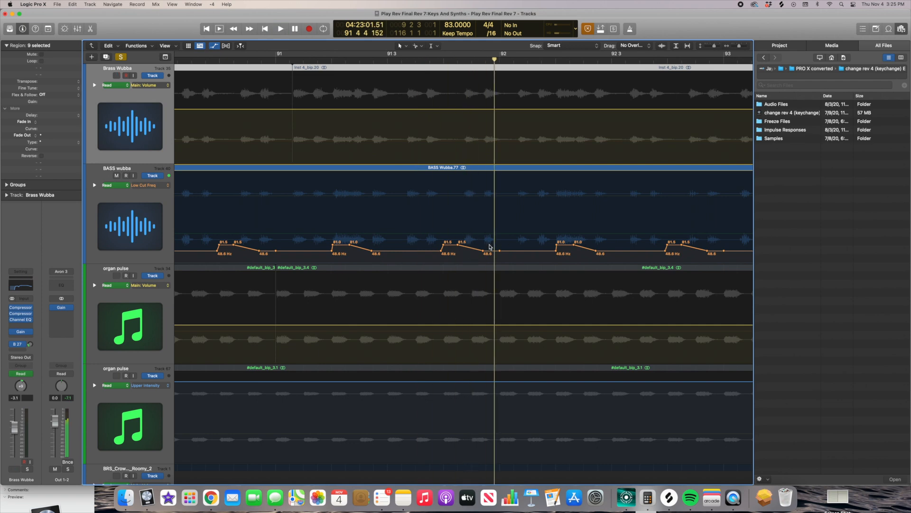
Clear all track solos and hide the automation lanes in the Keys And Synths folder.
{"action": "key", "text": "super+Left"}
{"action": "key", "text": "super+Left"}
{"action": "key", "text": "super+Left"}
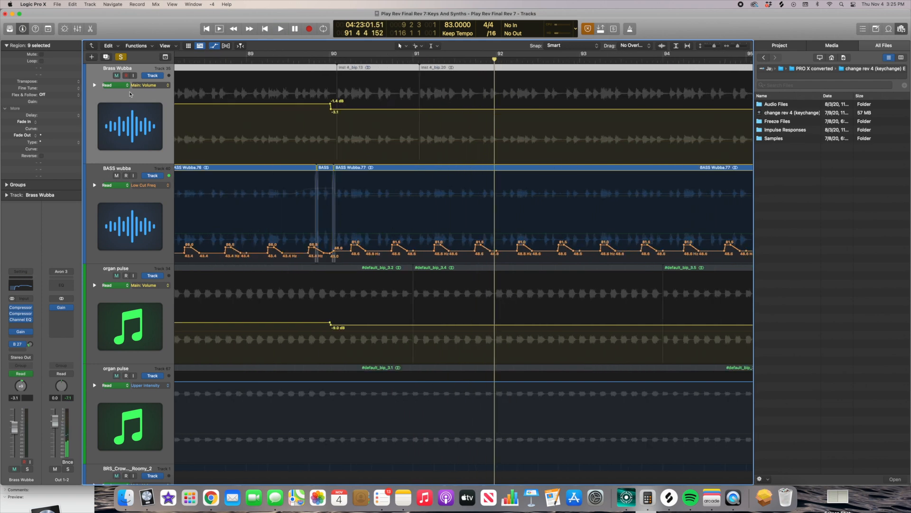
{"action": "left_click", "coordinate": [122, 57]}
{"action": "key", "text": "super+Left"}
{"action": "key", "text": "super+Left"}
{"action": "key", "text": "super+Left"}
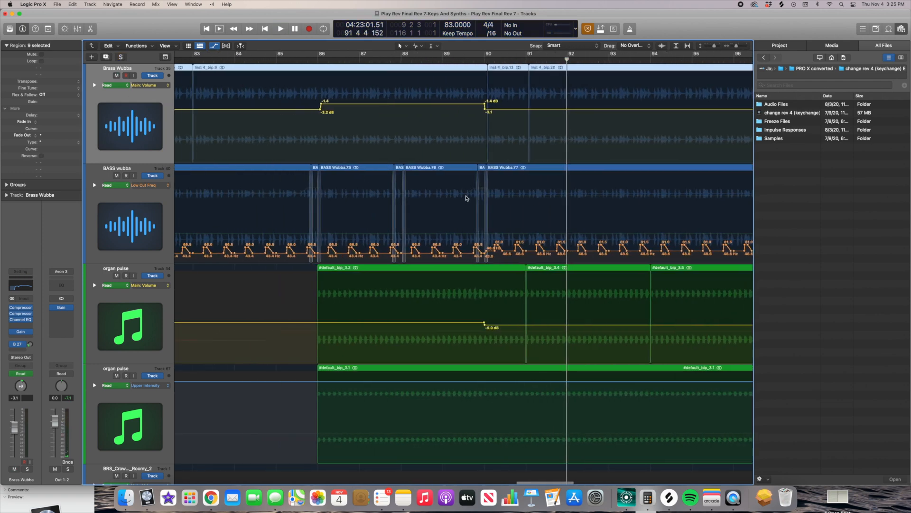
{"action": "scroll", "coordinate": [466, 198], "scroll_direction": "right", "scroll_amount": 4}
{"action": "scroll", "coordinate": [466, 199], "scroll_direction": "left", "scroll_amount": 1}
{"action": "key", "text": "super+Left"}
{"action": "key", "text": "super+Left"}
{"action": "key", "text": "super+Left"}
{"action": "key", "text": "a"}
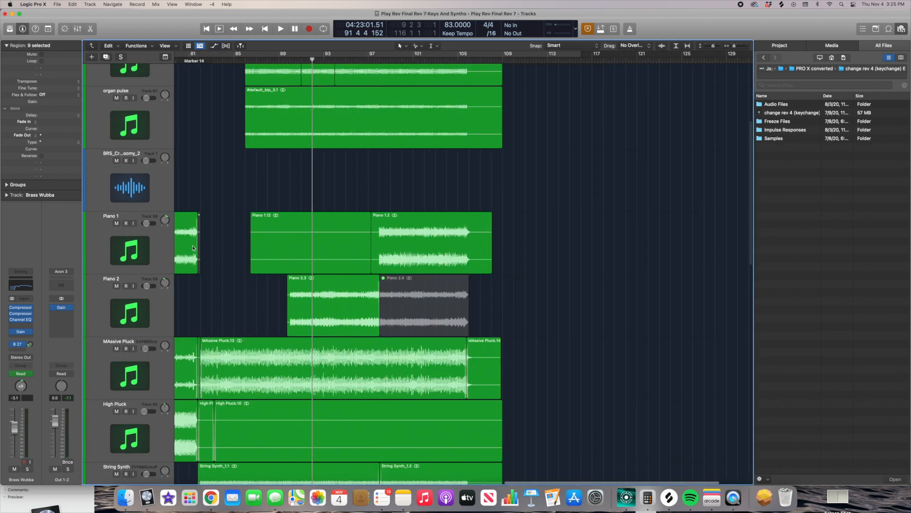
Solo the Piano 2.3 region on the Piano 2 track and play it.
{"action": "key", "text": "super+Up"}
{"action": "key", "text": "super+Up"}
{"action": "key", "text": "super+Up"}
{"action": "scroll", "coordinate": [211, 245], "scroll_direction": "down", "scroll_amount": 4}
{"action": "key", "text": "super+Up"}
{"action": "key", "text": "super+Up"}
{"action": "left_click", "coordinate": [312, 187]}
{"action": "key", "text": "ctrl+s"}
{"action": "key", "text": "space"}
{"action": "key", "text": "space"}
{"action": "left_click", "coordinate": [345, 146]}
{"action": "key", "text": "space"}
{"action": "scroll", "coordinate": [346, 157], "scroll_direction": "up", "scroll_amount": 1}
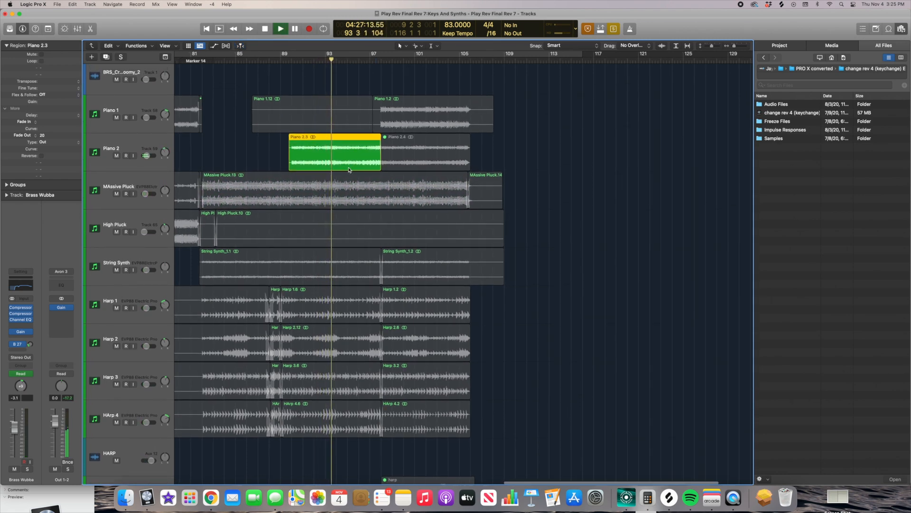
Select the Piano 2 track, turn off region solo, and inspect the track's side-chained Compressor.
{"action": "left_click", "coordinate": [139, 146]}
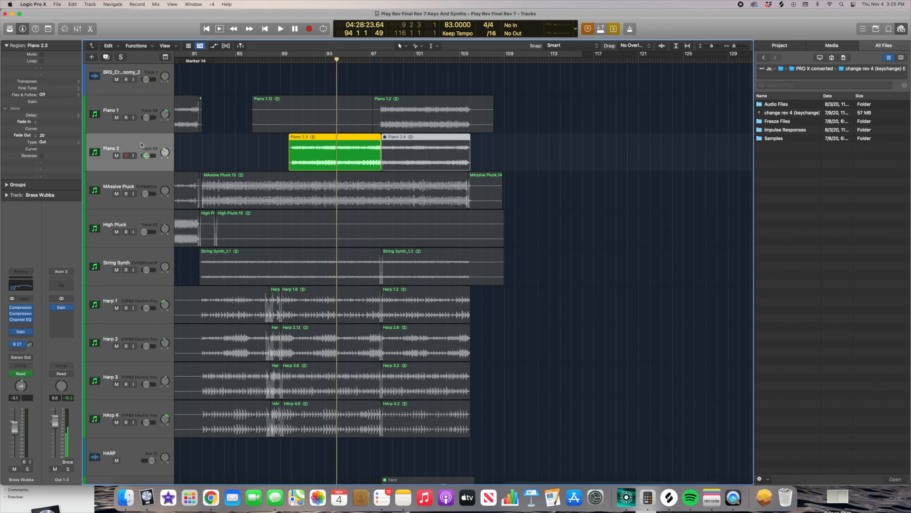
{"action": "key", "text": "ctrl+s"}
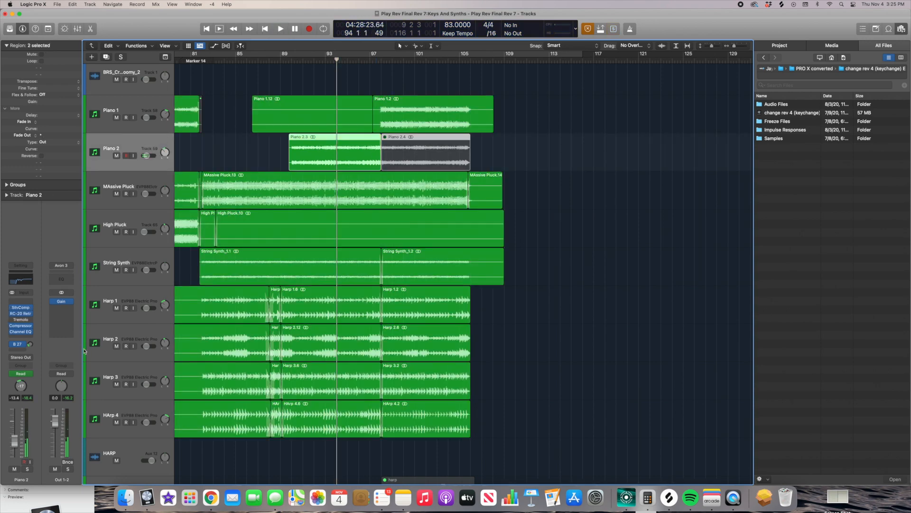
{"action": "left_click", "coordinate": [21, 326]}
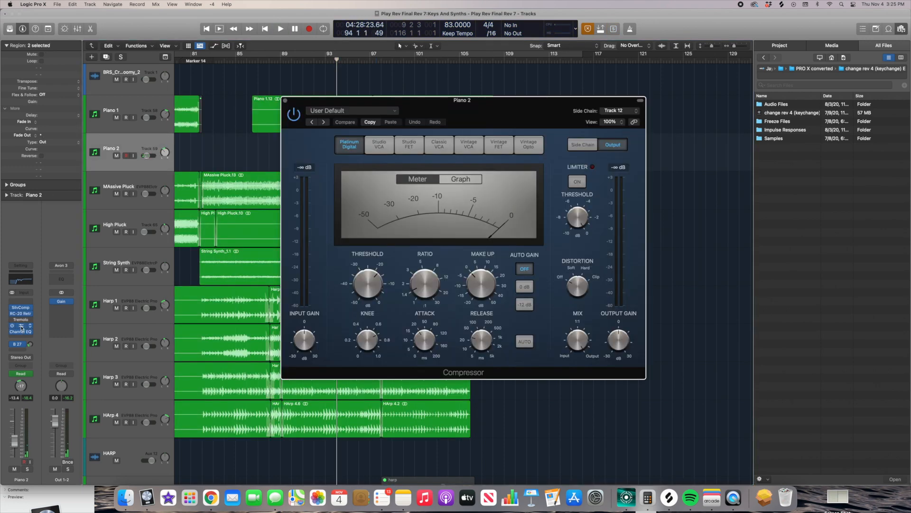
{"action": "left_click", "coordinate": [285, 100]}
Audition the Piano 2 track soloed, and unsolo it to hear it within the full mix up to bar 96.
{"action": "left_click", "coordinate": [27, 469]}
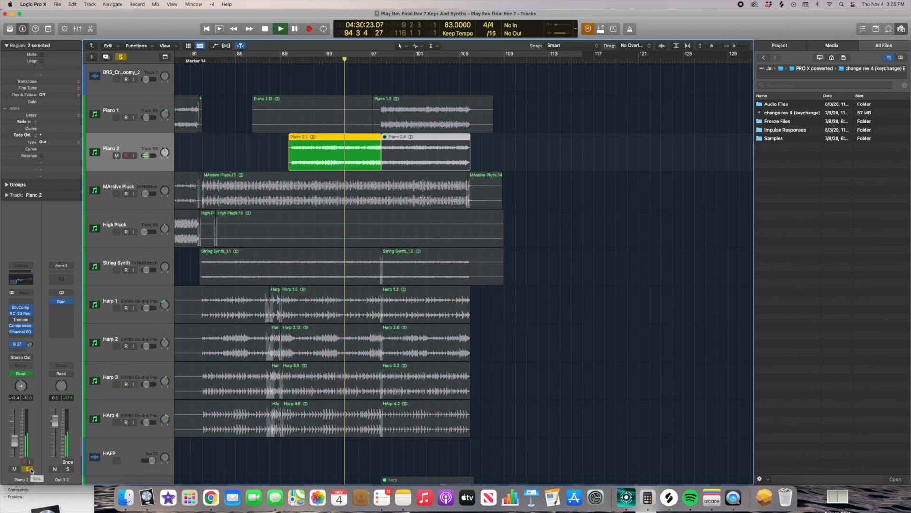
{"action": "left_click", "coordinate": [28, 469]}
{"action": "scroll", "coordinate": [396, 224], "scroll_direction": "up", "scroll_amount": 1}
{"action": "scroll", "coordinate": [399, 222], "scroll_direction": "down", "scroll_amount": 3}
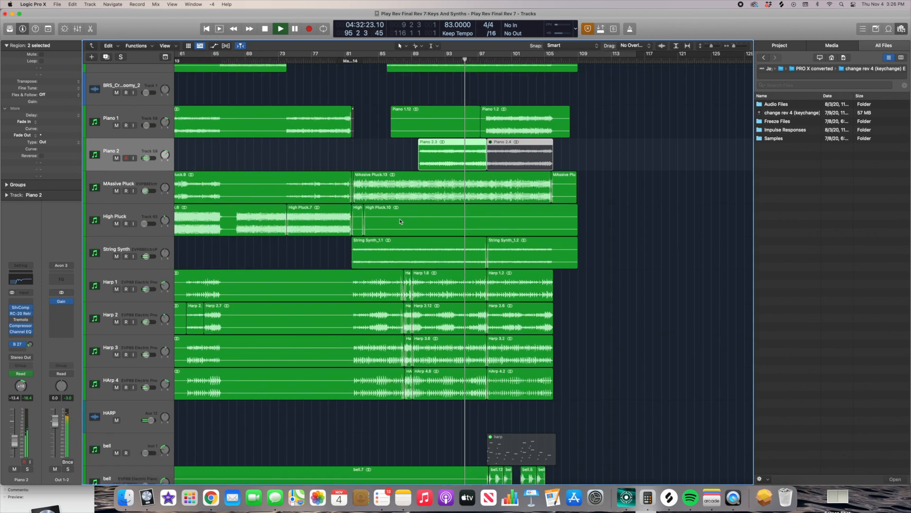
{"action": "scroll", "coordinate": [400, 221], "scroll_direction": "right", "scroll_amount": 2}
{"action": "scroll", "coordinate": [400, 221], "scroll_direction": "right", "scroll_amount": 1}
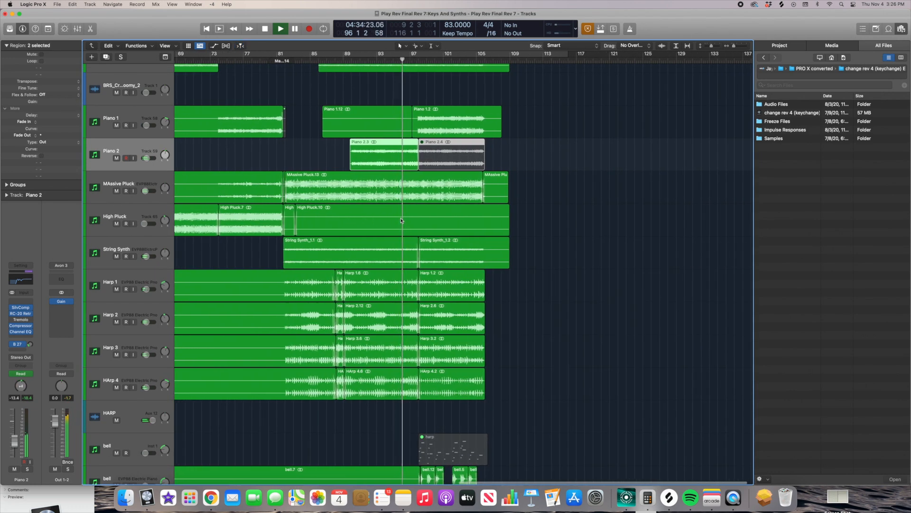
{"action": "scroll", "coordinate": [403, 223], "scroll_direction": "down", "scroll_amount": 1}
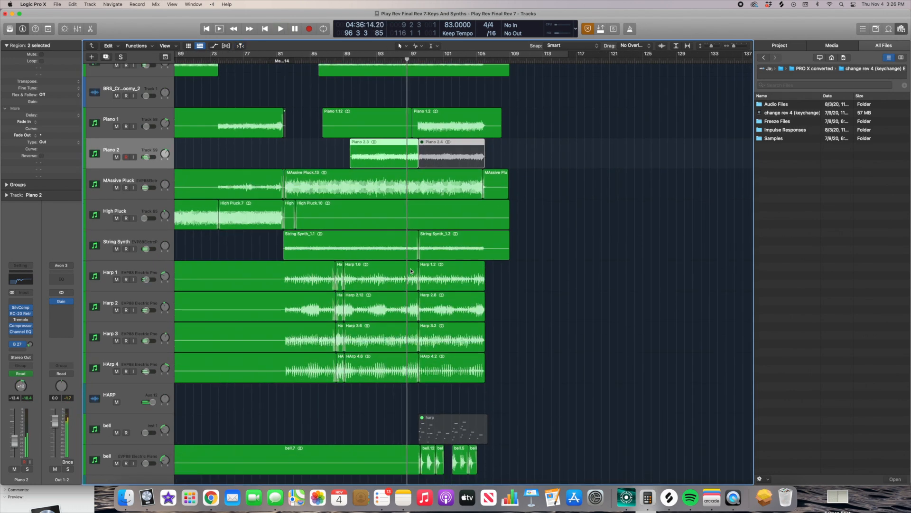
Review Harp 1 and the HARP bus, audition the soloed harps with Piano 2, and clear the solos.
{"action": "left_click", "coordinate": [133, 271]}
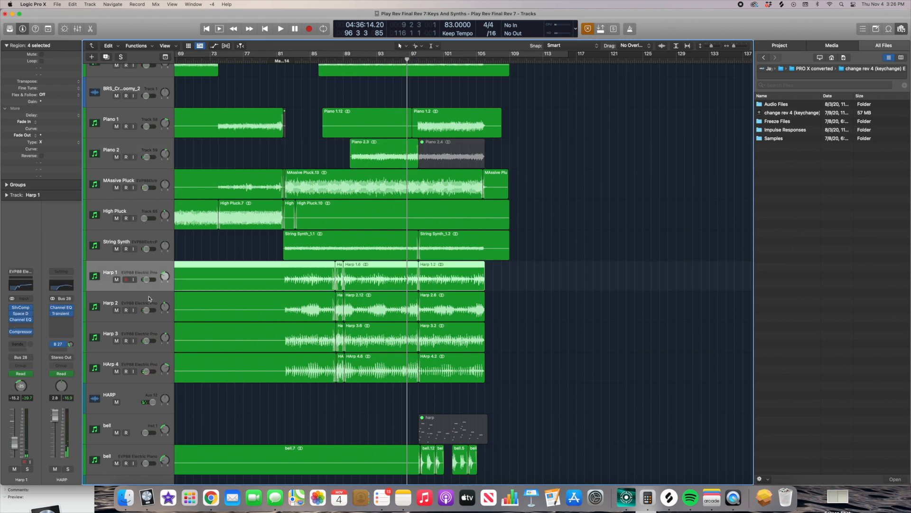
{"action": "left_click", "coordinate": [120, 396]}
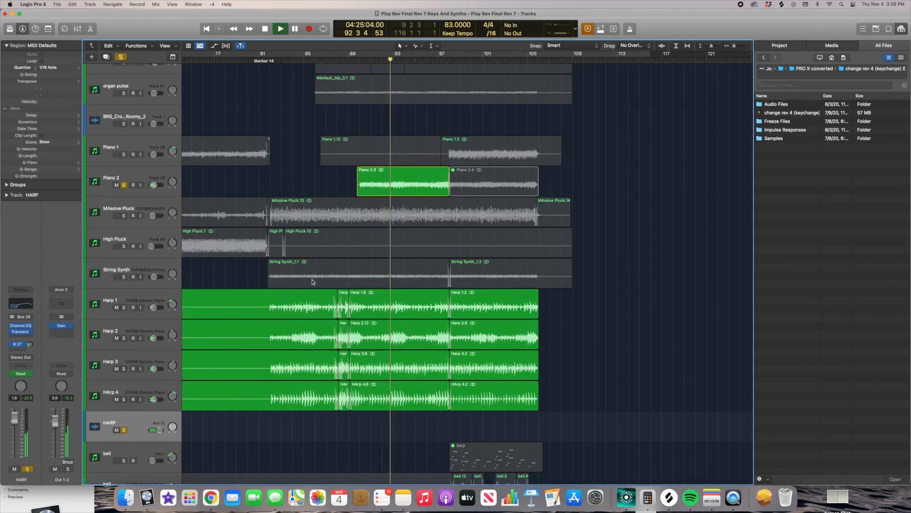
{"action": "left_click", "coordinate": [121, 57]}
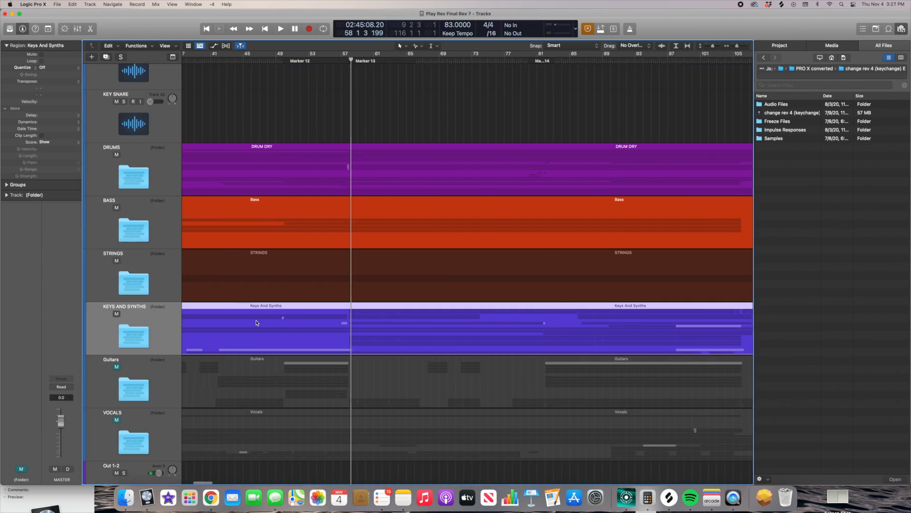
Unmute the Guitars folder in the main arrangement and open it.
{"action": "scroll", "coordinate": [256, 323], "scroll_direction": "left", "scroll_amount": 3}
{"action": "left_click", "coordinate": [117, 367]}
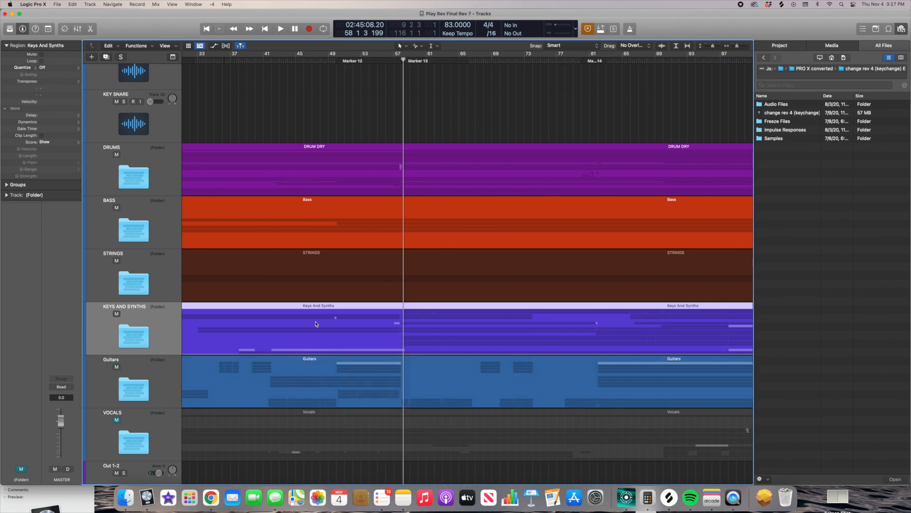
{"action": "scroll", "coordinate": [275, 351], "scroll_direction": "left", "scroll_amount": 6}
{"action": "key", "text": "super+Left"}
{"action": "left_click", "coordinate": [179, 387]}
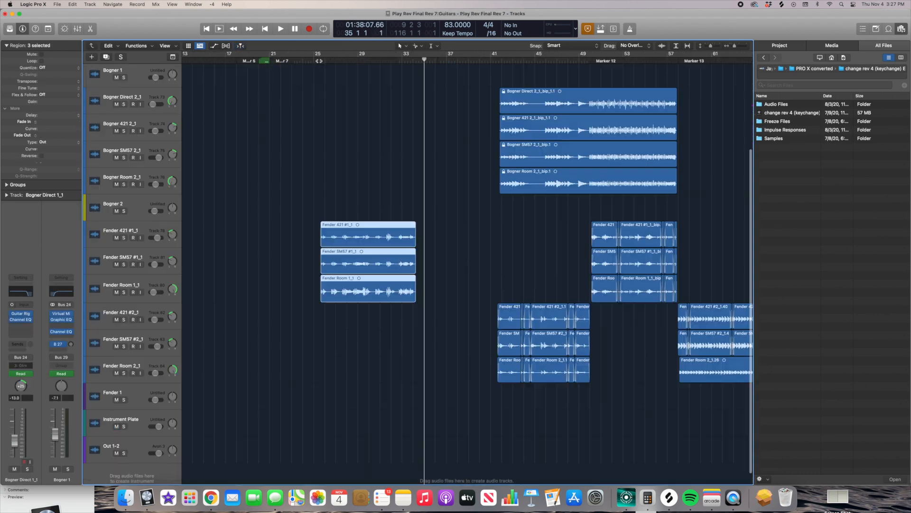
{"action": "double_click", "coordinate": [256, 387]}
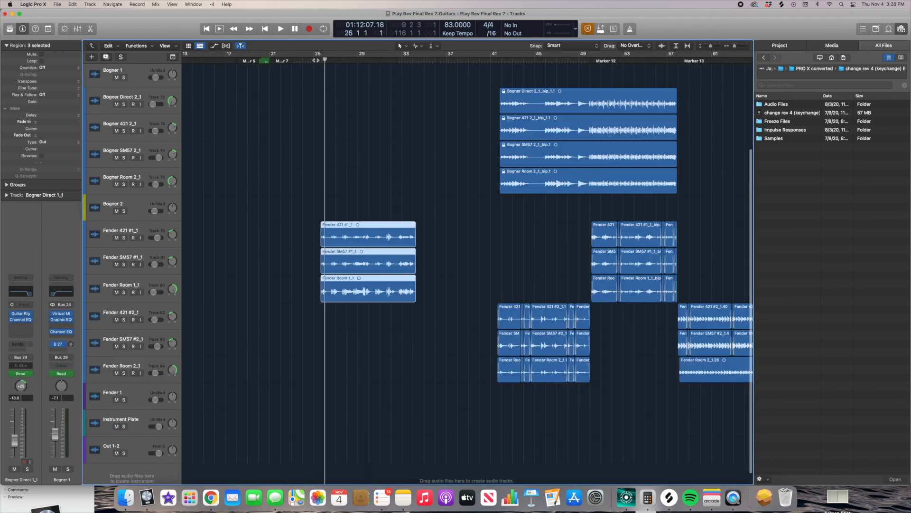
Solo the Fender 421 #1_1, SM57 #1_1 and Room 1_1 regions and place the playhead just before them at bar 25.
{"action": "left_click", "coordinate": [166, 230]}
{"action": "key", "text": "super+Right"}
{"action": "key", "text": "super+Right"}
{"action": "key", "text": "super+Down"}
{"action": "key", "text": "super+Down"}
{"action": "scroll", "coordinate": [246, 224], "scroll_direction": "right", "scroll_amount": 3}
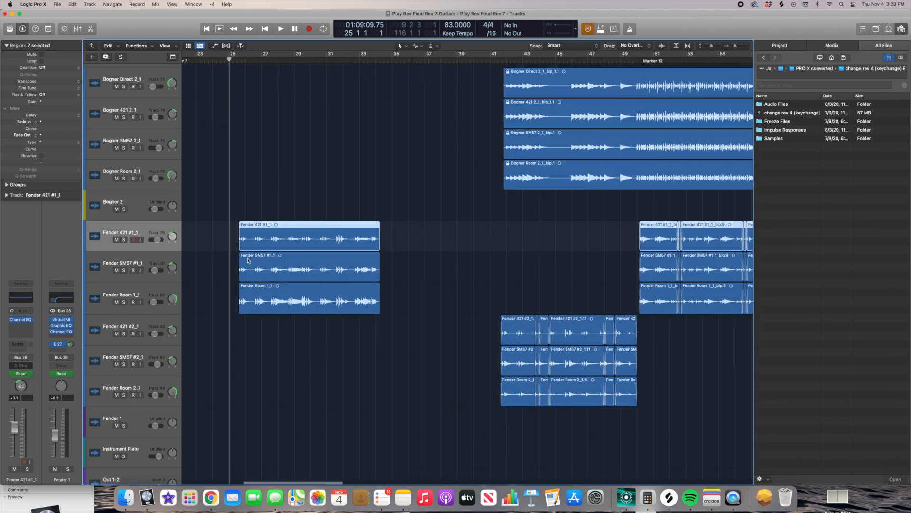
{"action": "left_click_drag", "start_coordinate": [279, 177], "coordinate": [261, 333]}
{"action": "key", "text": "ctrl+s"}
{"action": "left_click", "coordinate": [239, 62]}
Audition the three soloed Fender microphone regions together up to about bar 28.
{"action": "key", "text": "space"}
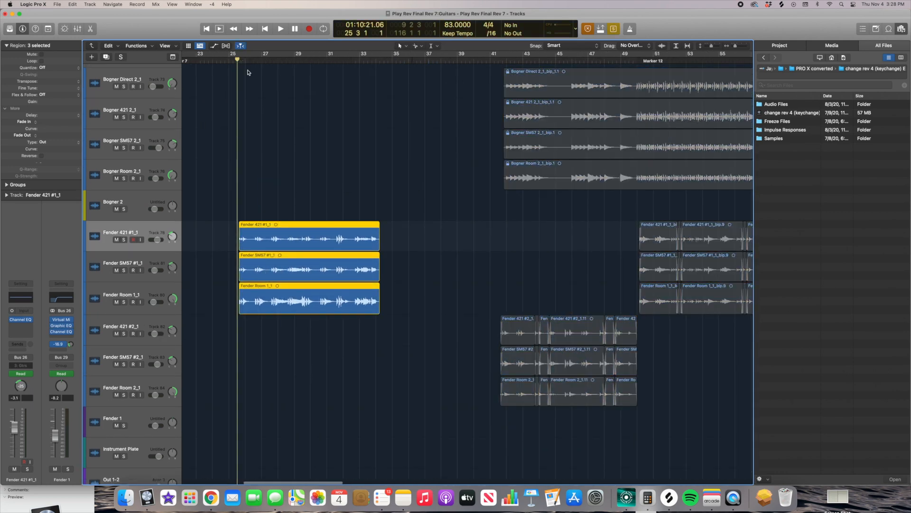
{"action": "key", "text": "super+Right"}
{"action": "key", "text": "super+Down"}
{"action": "scroll", "coordinate": [335, 227], "scroll_direction": "right", "scroll_amount": 4}
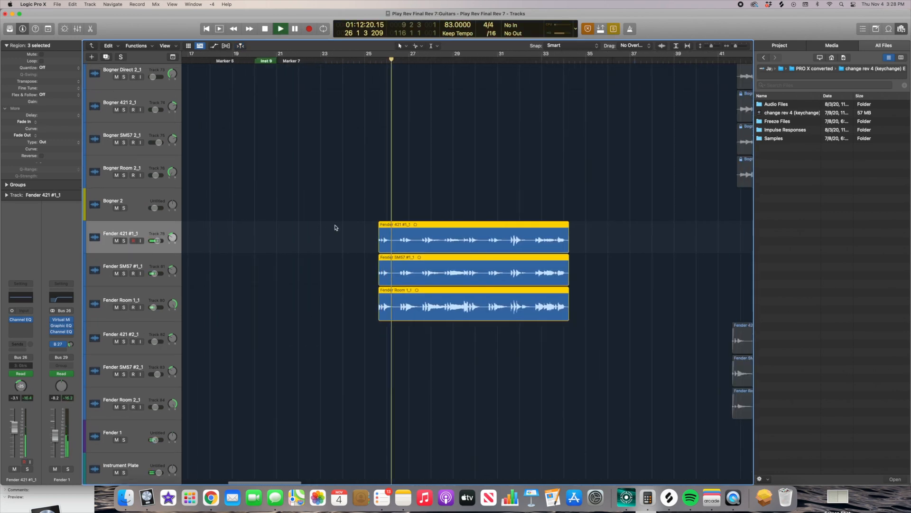
{"action": "scroll", "coordinate": [335, 227], "scroll_direction": "right", "scroll_amount": 3}
{"action": "scroll", "coordinate": [336, 227], "scroll_direction": "right", "scroll_amount": 1}
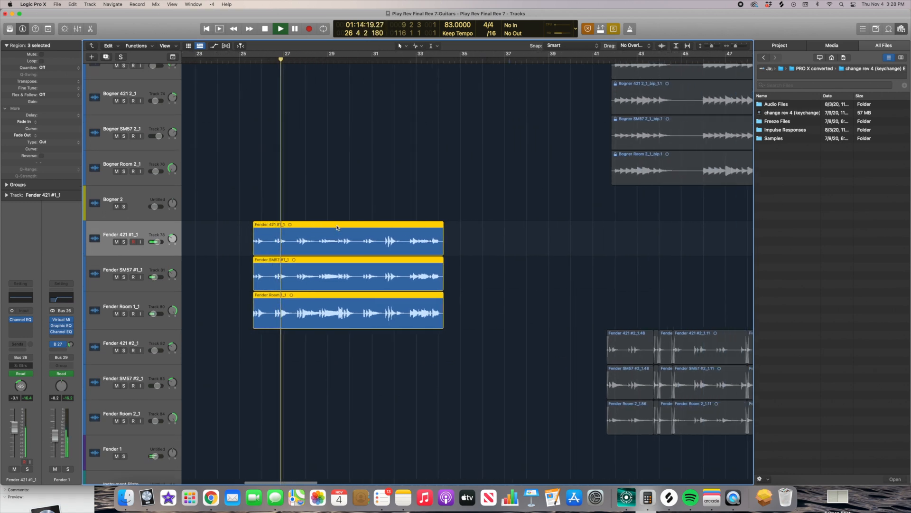
{"action": "scroll", "coordinate": [337, 227], "scroll_direction": "right", "scroll_amount": 2}
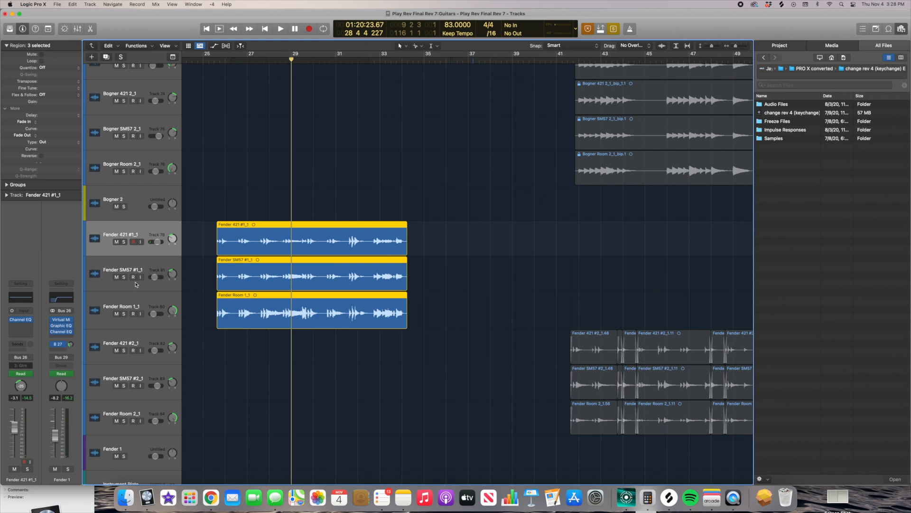
Audition Fender Room 1_1 alone and compare the channel plug-ins on the Fender 421, SM57 and Room tracks.
{"action": "left_click", "coordinate": [134, 302]}
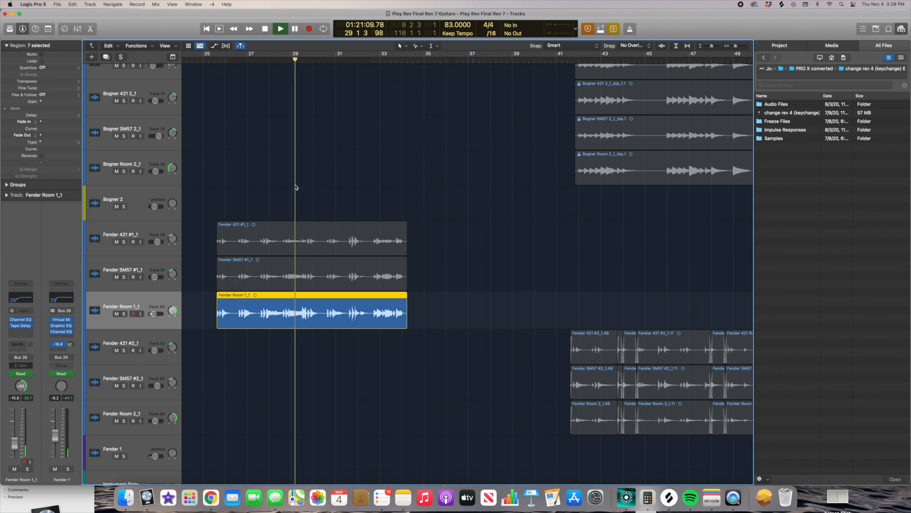
{"action": "key", "text": "space"}
{"action": "left_click", "coordinate": [146, 232]}
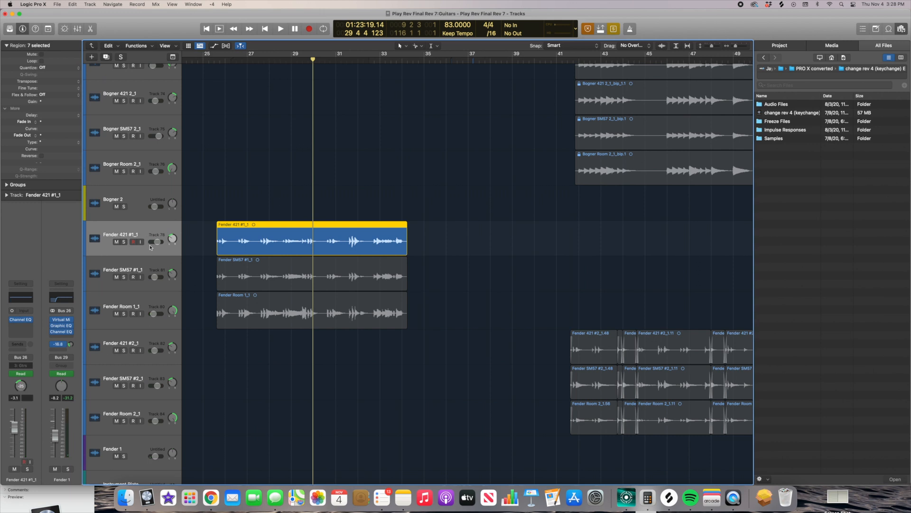
{"action": "left_click", "coordinate": [149, 271]}
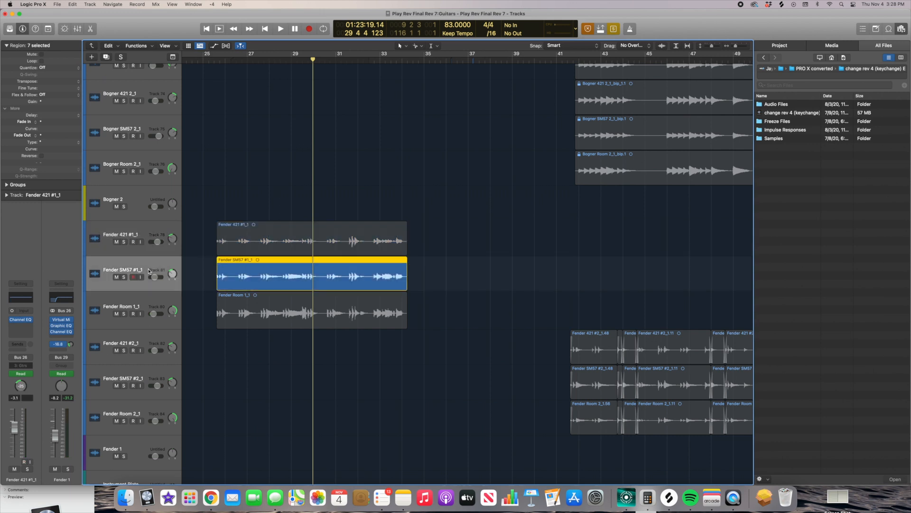
{"action": "left_click", "coordinate": [155, 304]}
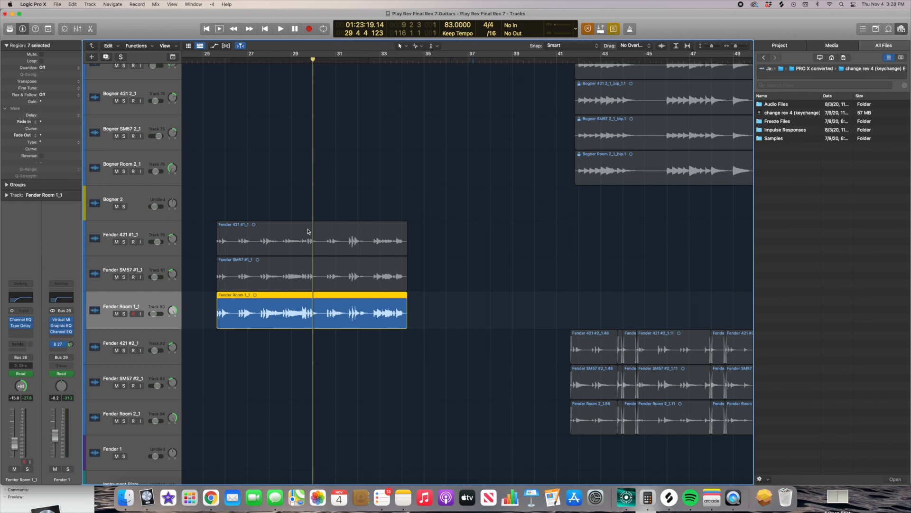
Select the three Fender #1 regions together and play them soloed from their start at bar 25.
{"action": "left_click_drag", "start_coordinate": [313, 182], "coordinate": [290, 331]}
{"action": "left_click", "coordinate": [215, 60]}
{"action": "key", "text": "super+Up"}
{"action": "key", "text": "space"}
{"action": "scroll", "coordinate": [316, 158], "scroll_direction": "right", "scroll_amount": 2}
{"action": "key", "text": "space"}
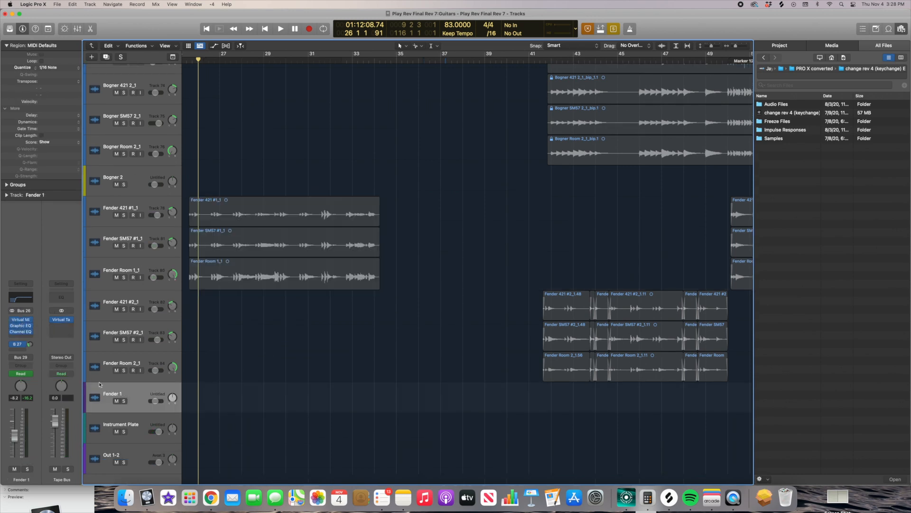
Inspect the Virtual Mix Rack plug-in on the Fender 1 bus and close it.
{"action": "left_click", "coordinate": [24, 321]}
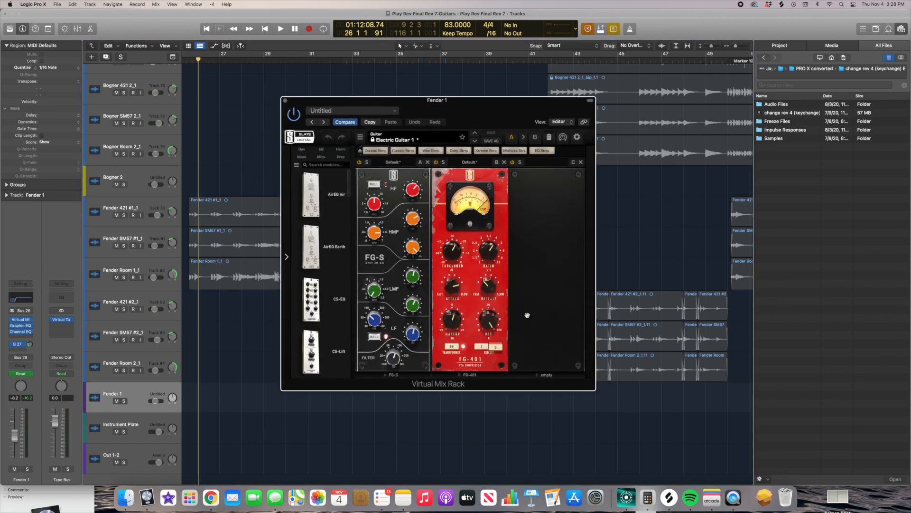
{"action": "left_click", "coordinate": [285, 101]}
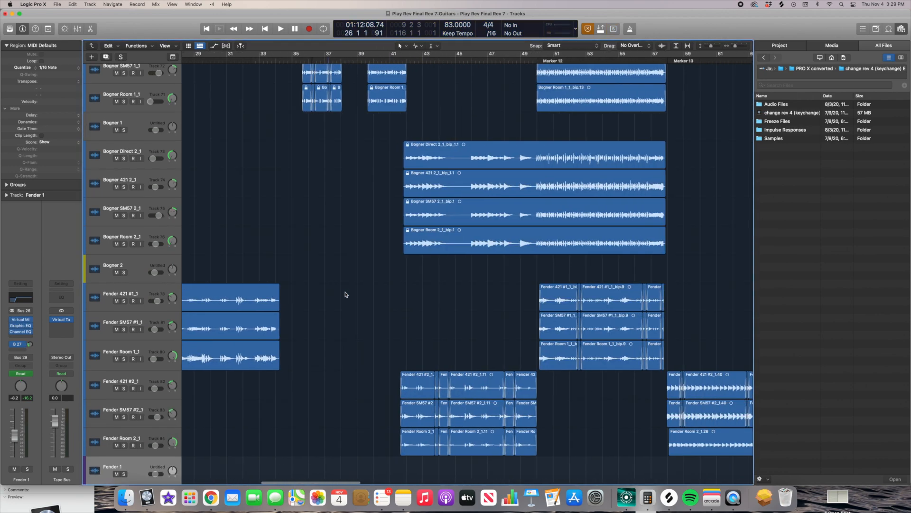
Examine the Bogner and Fender guitar regions between about bars 25 and 85 of the arrangement.
{"action": "key", "text": "super+Left"}
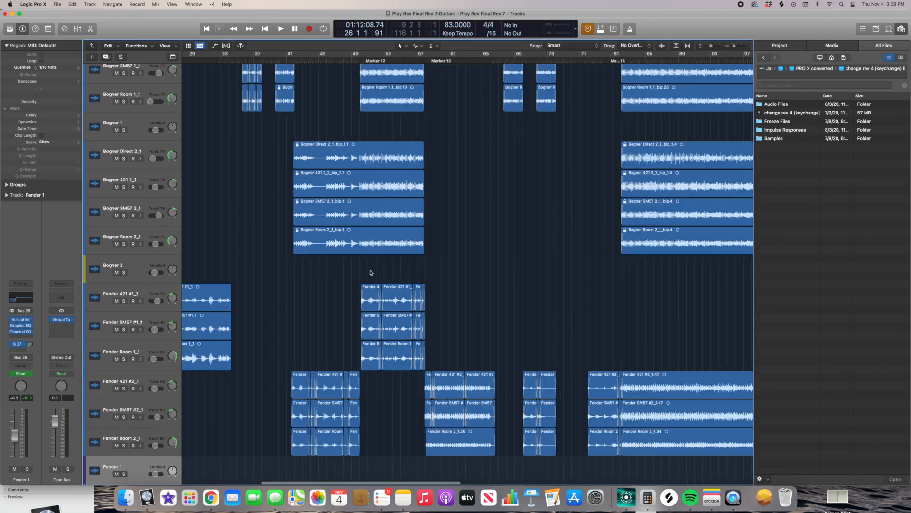
{"action": "scroll", "coordinate": [371, 271], "scroll_direction": "left", "scroll_amount": 5}
{"action": "key", "text": "super+Up"}
{"action": "key", "text": "super+Up"}
{"action": "scroll", "coordinate": [371, 272], "scroll_direction": "right", "scroll_amount": 3}
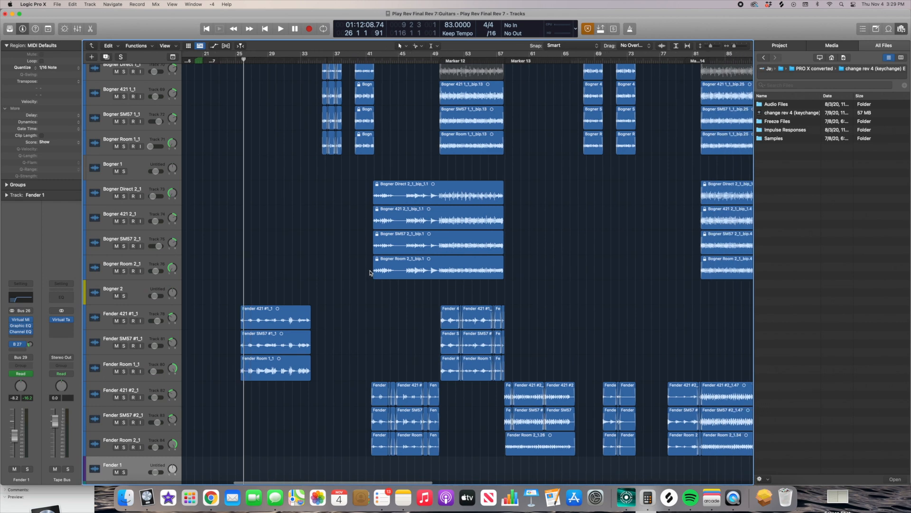
{"action": "scroll", "coordinate": [372, 272], "scroll_direction": "right", "scroll_amount": 1}
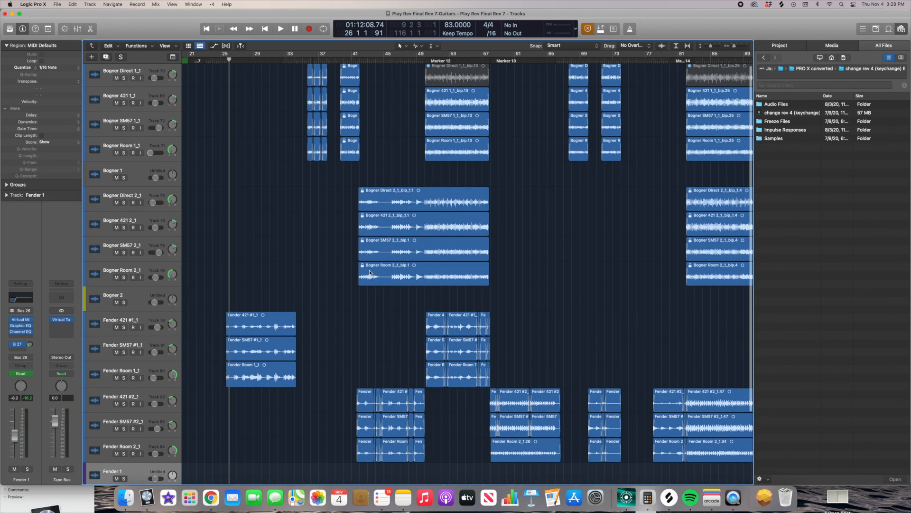
{"action": "key", "text": "super+Right"}
{"action": "key", "text": "super+Down"}
{"action": "key", "text": "super+Up"}
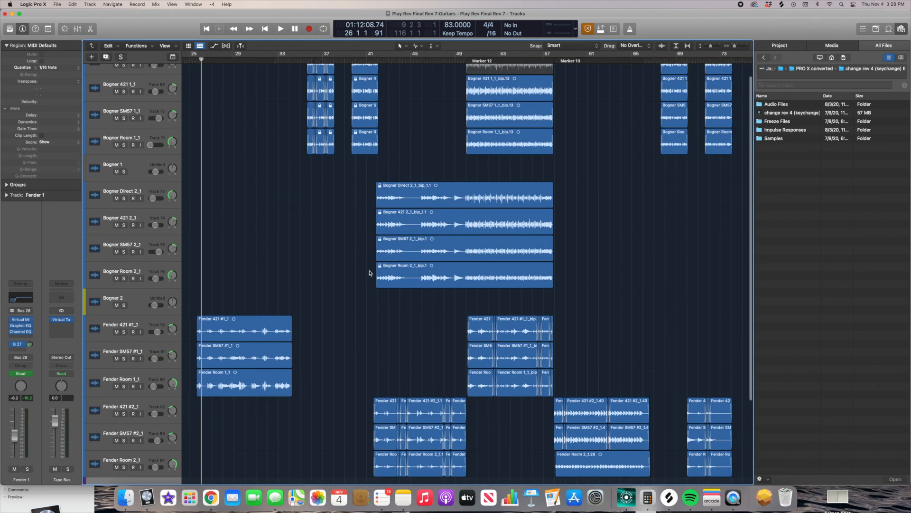
{"action": "scroll", "coordinate": [369, 273], "scroll_direction": "up", "scroll_amount": 2}
{"action": "scroll", "coordinate": [369, 273], "scroll_direction": "right", "scroll_amount": 2}
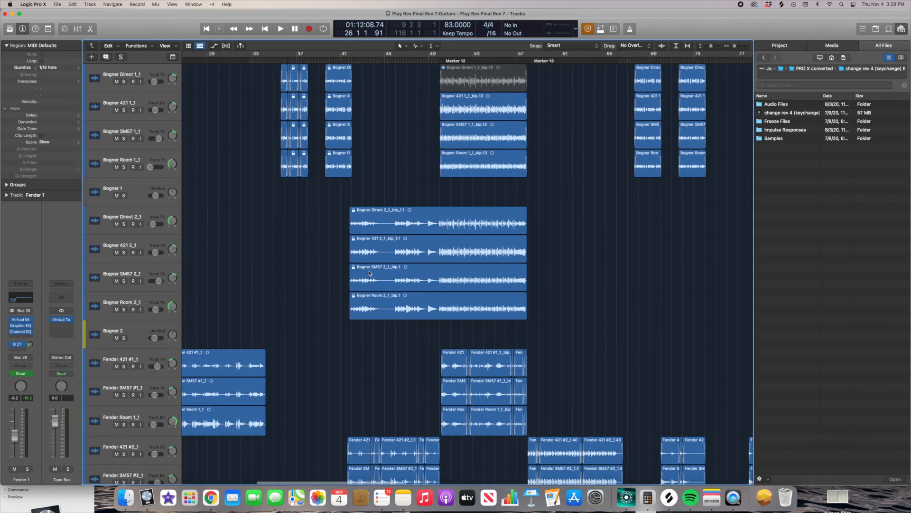
{"action": "scroll", "coordinate": [370, 273], "scroll_direction": "up", "scroll_amount": 3}
{"action": "scroll", "coordinate": [372, 271], "scroll_direction": "right", "scroll_amount": 6}
{"action": "scroll", "coordinate": [372, 271], "scroll_direction": "right", "scroll_amount": 3}
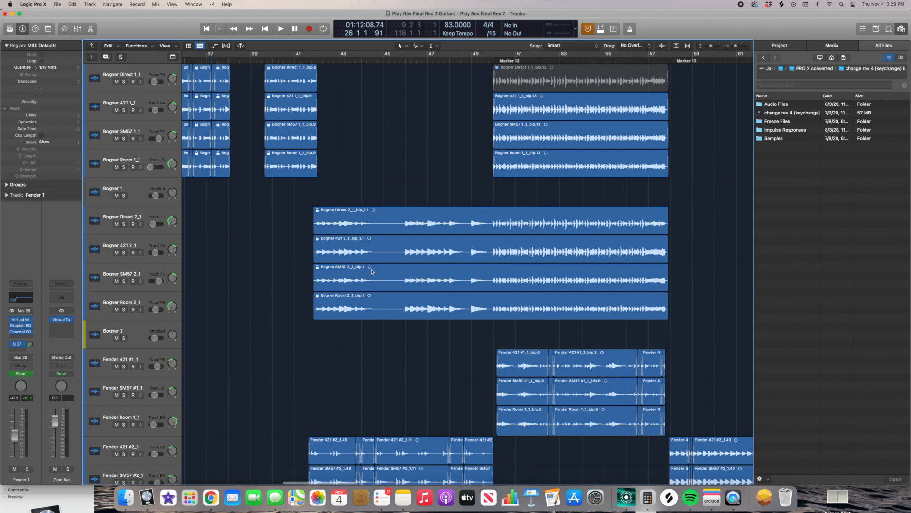
{"action": "scroll", "coordinate": [372, 271], "scroll_direction": "left", "scroll_amount": 9}
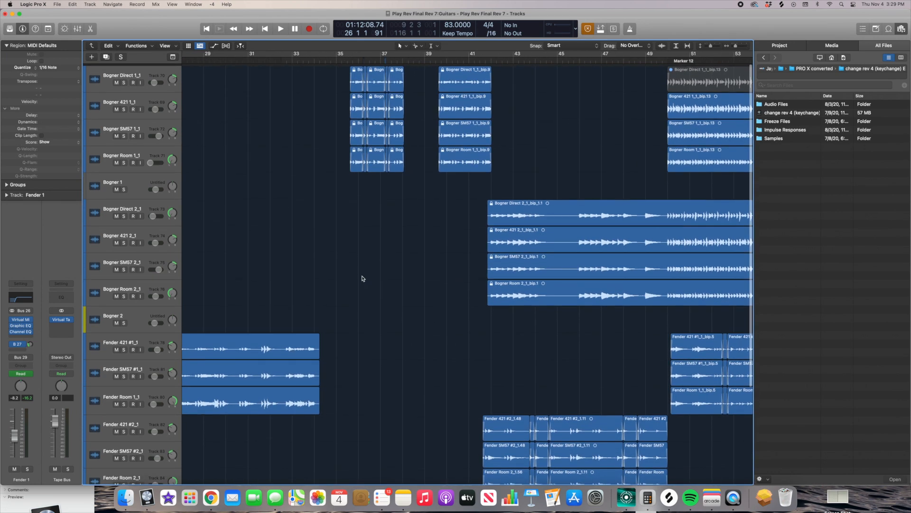
Select the Bogner 421, SM57 and Room 1_1 regions between bars 35 and 42 and play them soloed from about bar 35.
{"action": "left_click", "coordinate": [156, 71]}
{"action": "scroll", "coordinate": [230, 93], "scroll_direction": "right", "scroll_amount": 10}
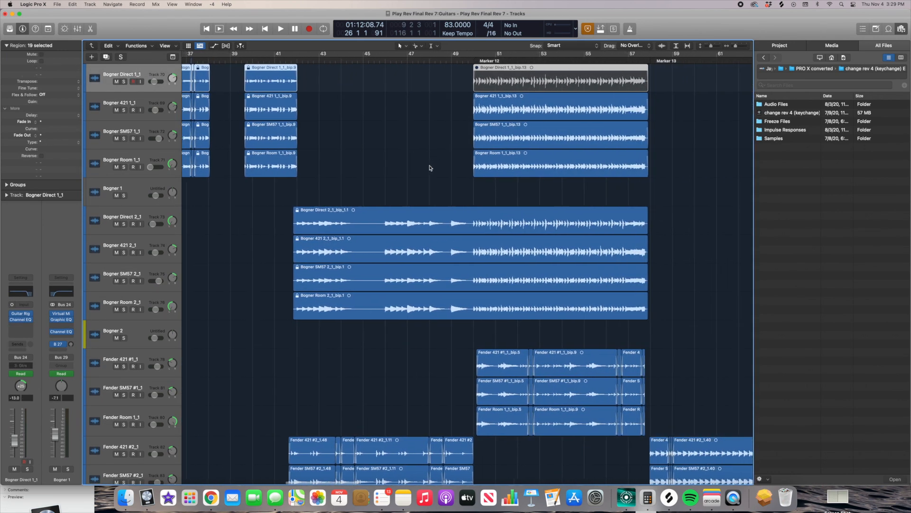
{"action": "scroll", "coordinate": [429, 162], "scroll_direction": "left", "scroll_amount": 9}
{"action": "left_click_drag", "start_coordinate": [519, 115], "coordinate": [248, 189]}
{"action": "left_click", "coordinate": [326, 59]}
{"action": "left_click_drag", "start_coordinate": [309, 98], "coordinate": [523, 178]}
{"action": "key", "text": "ctrl+s"}
{"action": "key", "text": "space"}
{"action": "scroll", "coordinate": [519, 177], "scroll_direction": "up", "scroll_amount": 4}
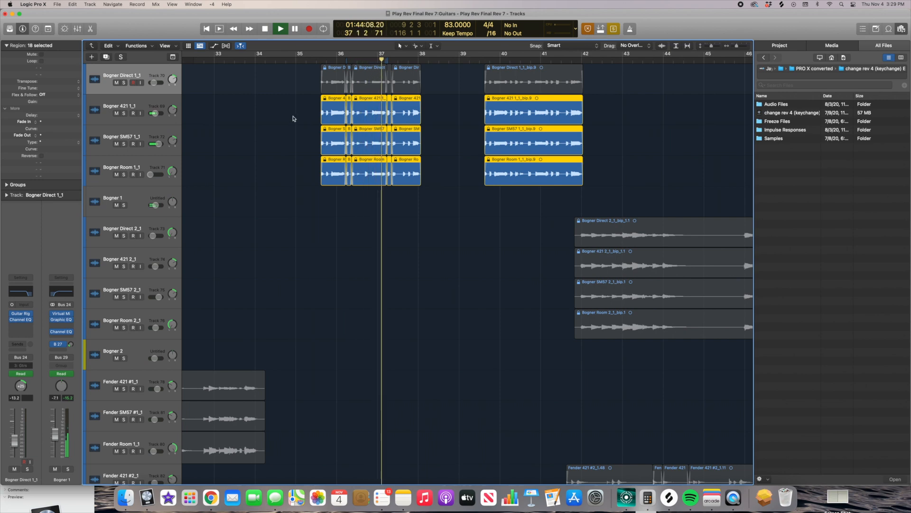
Audition the Bogner Direct 1_1 track alone from bar 35 to about bar 37.
{"action": "left_click", "coordinate": [152, 72]}
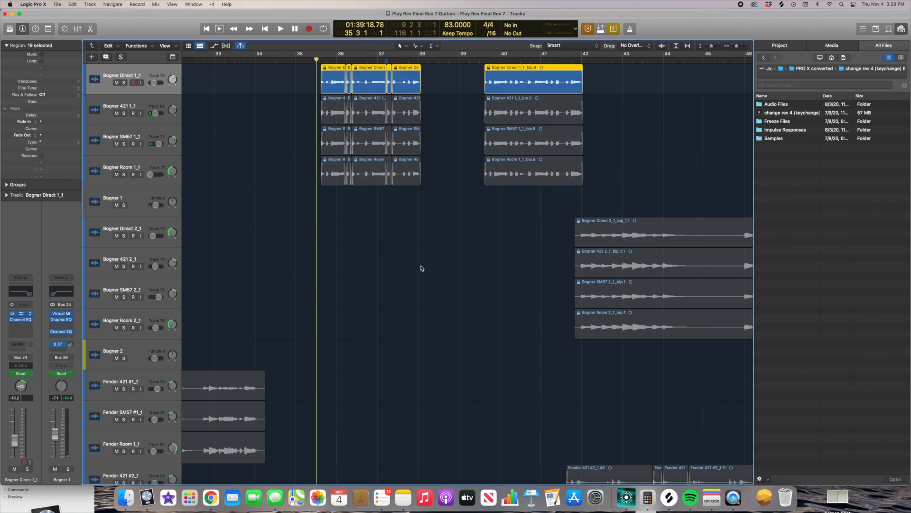
{"action": "left_click", "coordinate": [285, 101]}
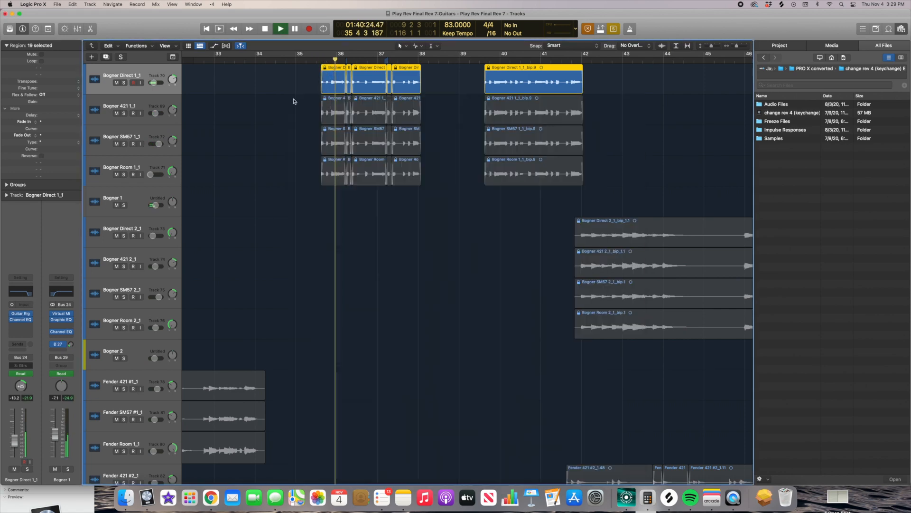
{"action": "scroll", "coordinate": [468, 197], "scroll_direction": "right", "scroll_amount": 3}
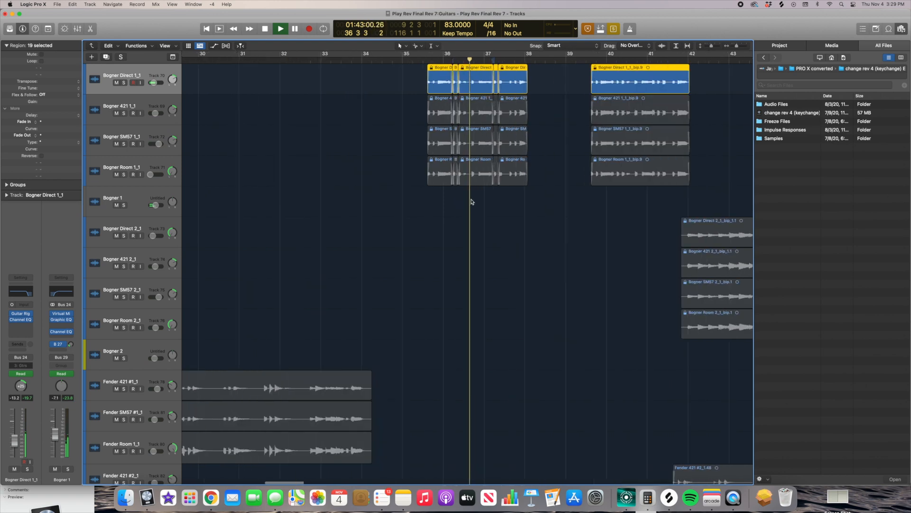
{"action": "scroll", "coordinate": [472, 202], "scroll_direction": "right", "scroll_amount": 4}
{"action": "scroll", "coordinate": [471, 201], "scroll_direction": "right", "scroll_amount": 5}
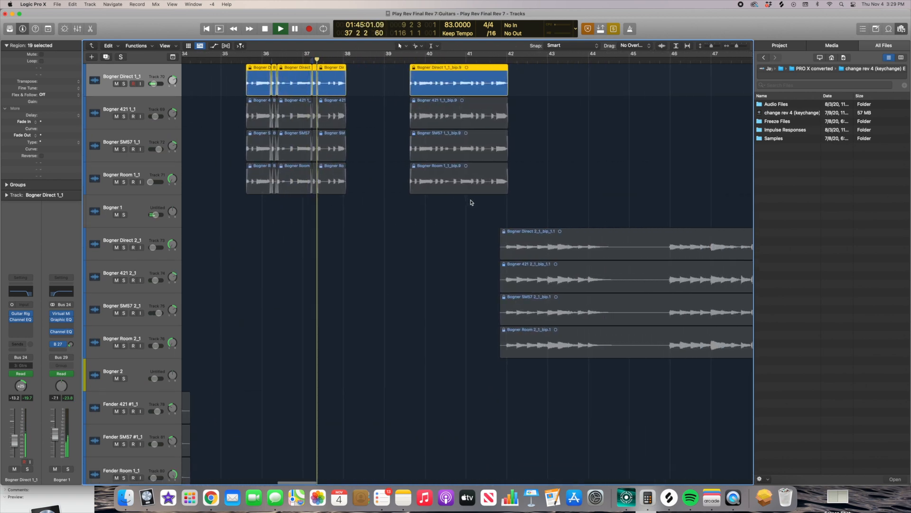
{"action": "key", "text": "super+Left"}
{"action": "scroll", "coordinate": [472, 202], "scroll_direction": "right", "scroll_amount": 5}
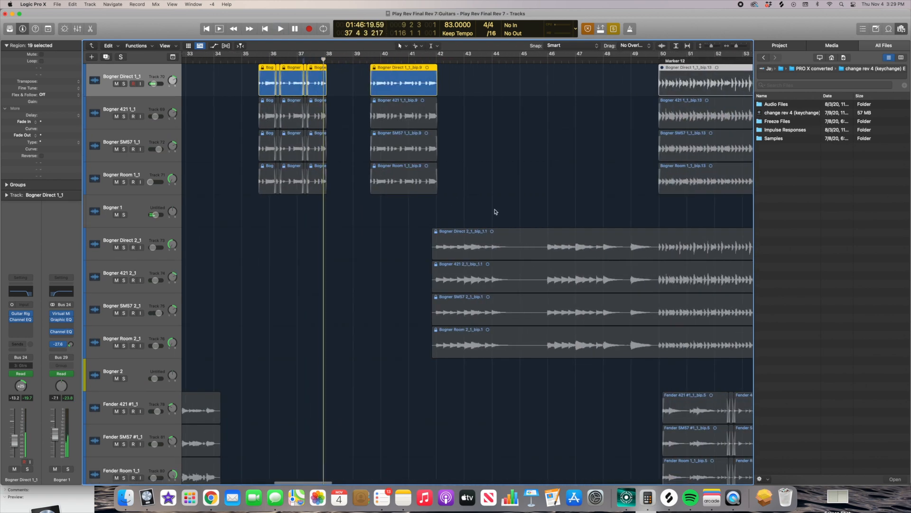
Select the Bogner 2_1 and Fender #2_1 regions starting around bar 41 and play them soloed up to about bar 49.
{"action": "key", "text": "super+a"}
{"action": "scroll", "coordinate": [430, 201], "scroll_direction": "right", "scroll_amount": 2}
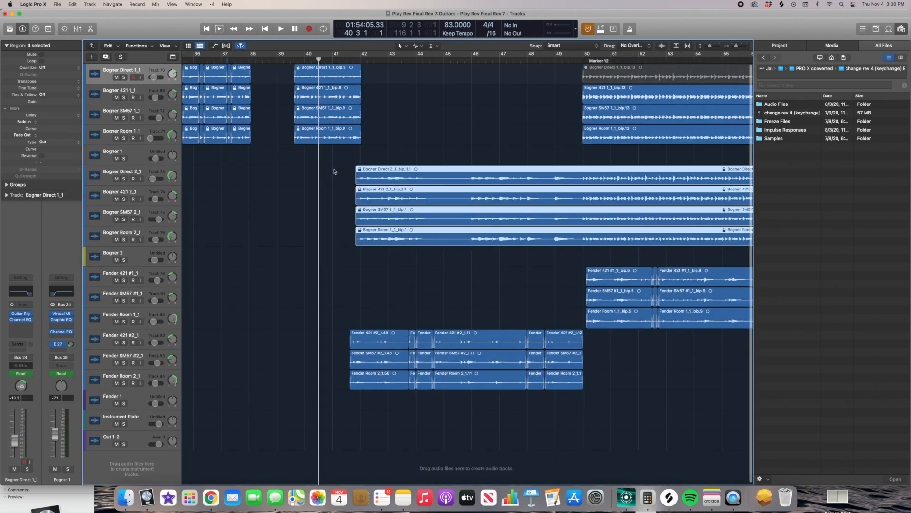
{"action": "left_click_drag", "start_coordinate": [334, 171], "coordinate": [567, 395]}
{"action": "key", "text": "space"}
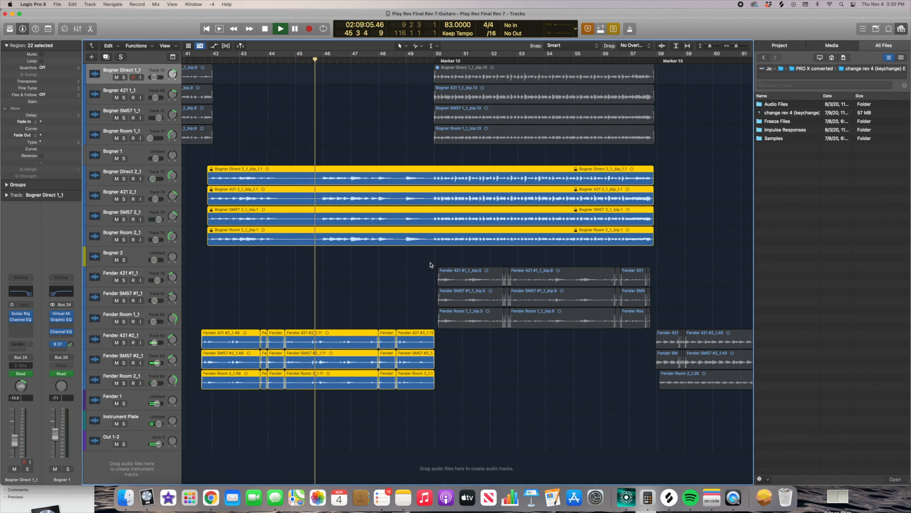
{"action": "scroll", "coordinate": [429, 264], "scroll_direction": "right", "scroll_amount": 2}
{"action": "scroll", "coordinate": [430, 266], "scroll_direction": "left", "scroll_amount": 5}
{"action": "scroll", "coordinate": [431, 266], "scroll_direction": "right", "scroll_amount": 4}
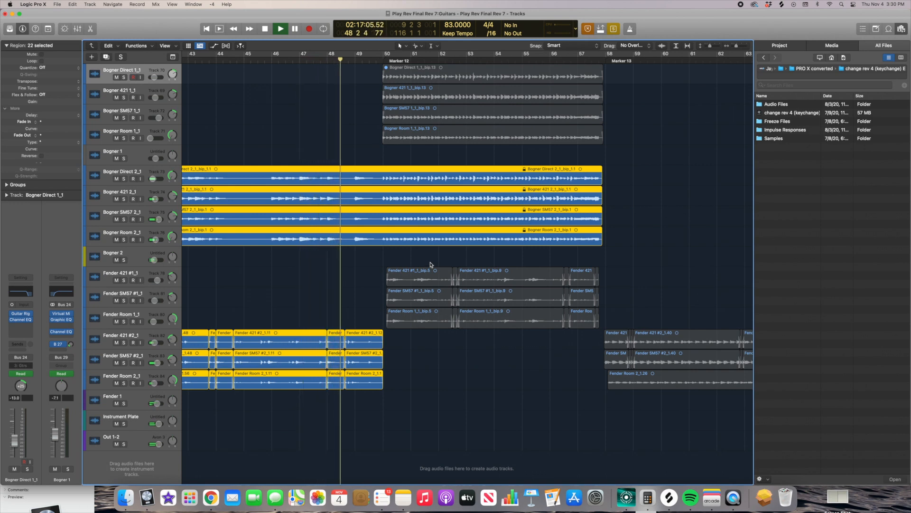
{"action": "scroll", "coordinate": [432, 264], "scroll_direction": "right", "scroll_amount": 3}
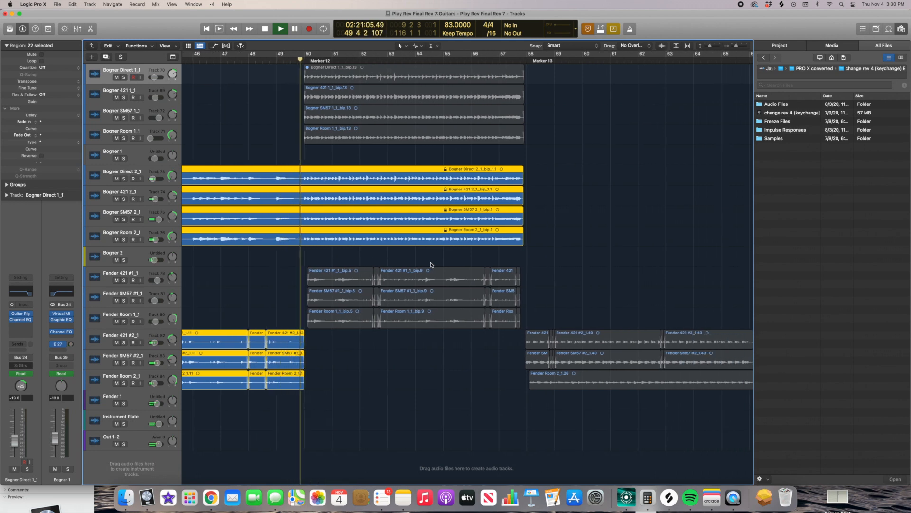
Select the Bogner 1_1 microphone regions and all Bogner 2_1 regions at Marker 12 and play them soloed.
{"action": "left_click", "coordinate": [432, 265]}
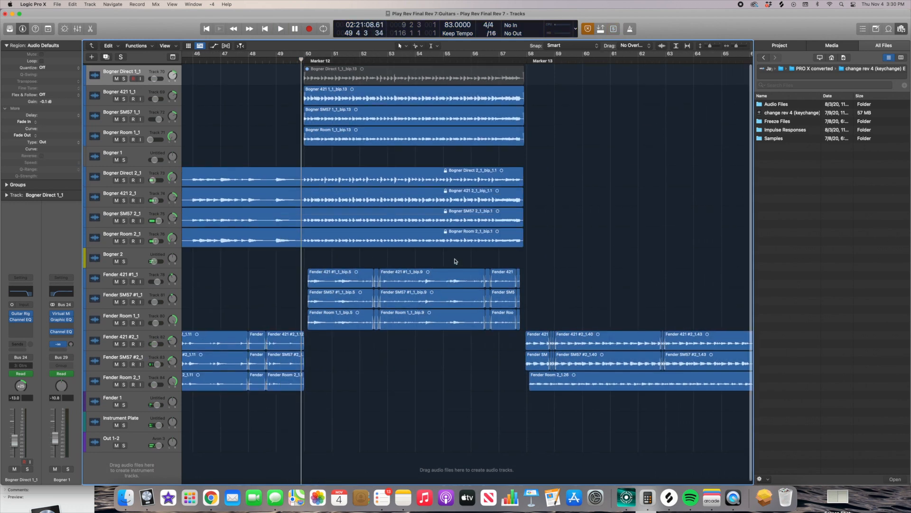
{"action": "left_click_drag", "start_coordinate": [542, 95], "coordinate": [320, 256]}
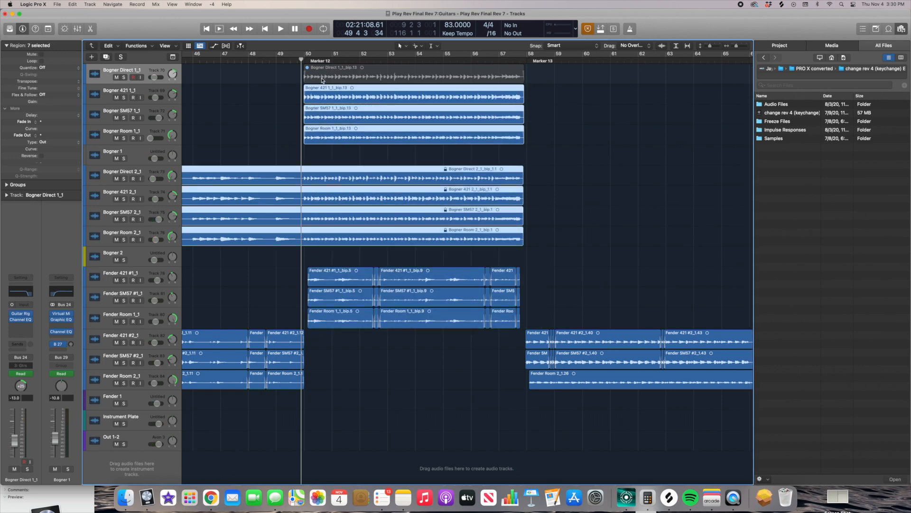
{"action": "key", "text": "ctrl+s"}
{"action": "key", "text": "space"}
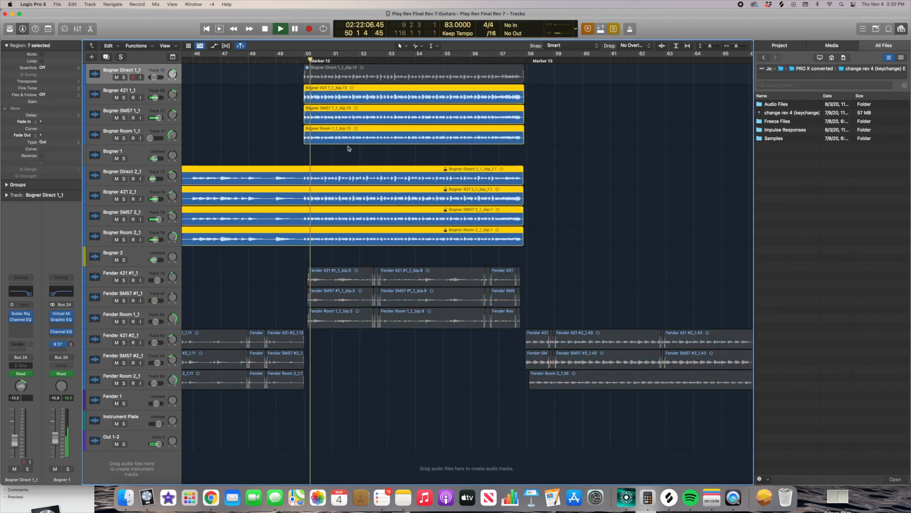
{"action": "scroll", "coordinate": [349, 148], "scroll_direction": "right", "scroll_amount": 2}
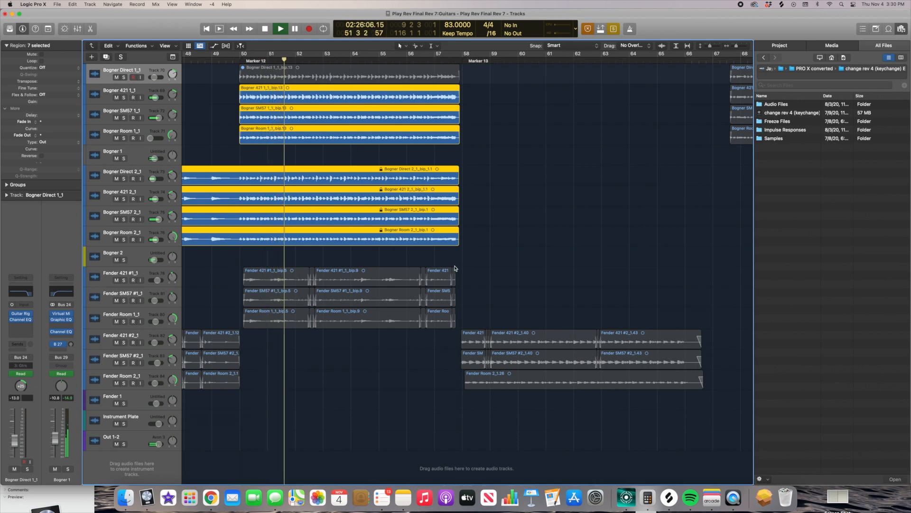
Select the Fender #1_1 regions between bars 50 and 58 and play them soloed from bar 50.
{"action": "left_click_drag", "start_coordinate": [477, 265], "coordinate": [278, 324]}
{"action": "left_click_drag", "start_coordinate": [244, 61], "coordinate": [242, 61]}
{"action": "scroll", "coordinate": [370, 213], "scroll_direction": "up", "scroll_amount": 3}
{"action": "scroll", "coordinate": [371, 215], "scroll_direction": "right", "scroll_amount": 3}
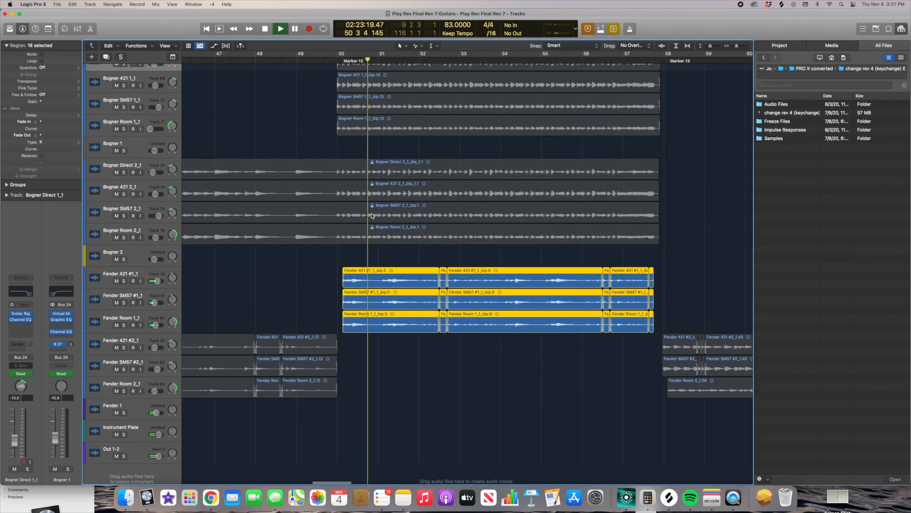
{"action": "scroll", "coordinate": [372, 215], "scroll_direction": "right", "scroll_amount": 2}
{"action": "scroll", "coordinate": [380, 220], "scroll_direction": "right", "scroll_amount": 4}
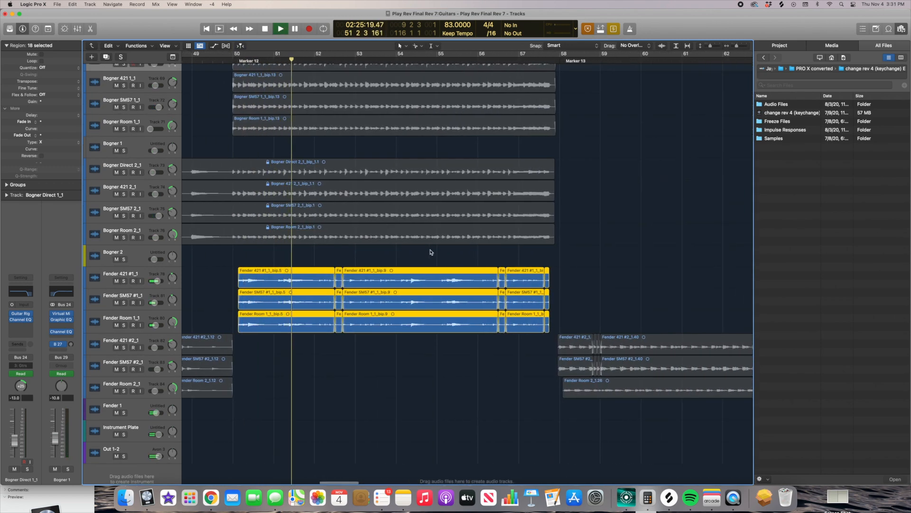
{"action": "scroll", "coordinate": [436, 249], "scroll_direction": "right", "scroll_amount": 3}
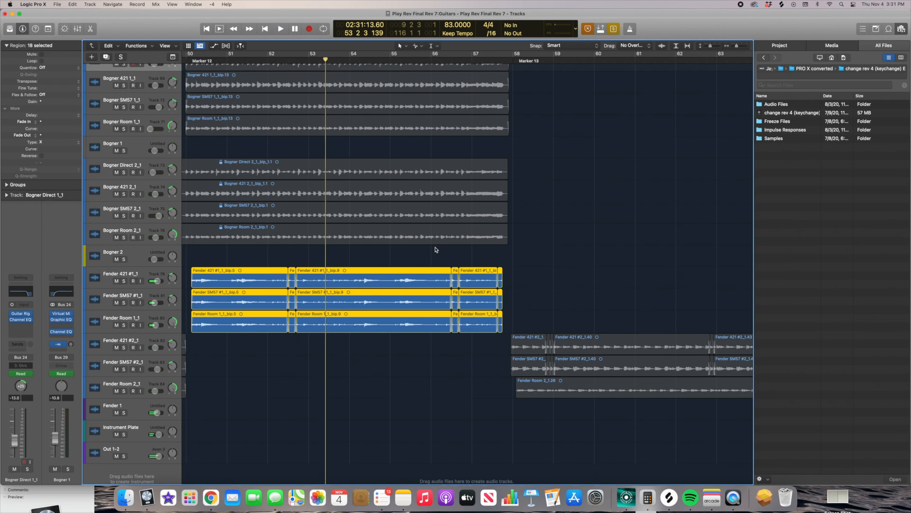
Turn off solo and play all the guitar tracks together to about bar 58.
{"action": "key", "text": "ctrl+s"}
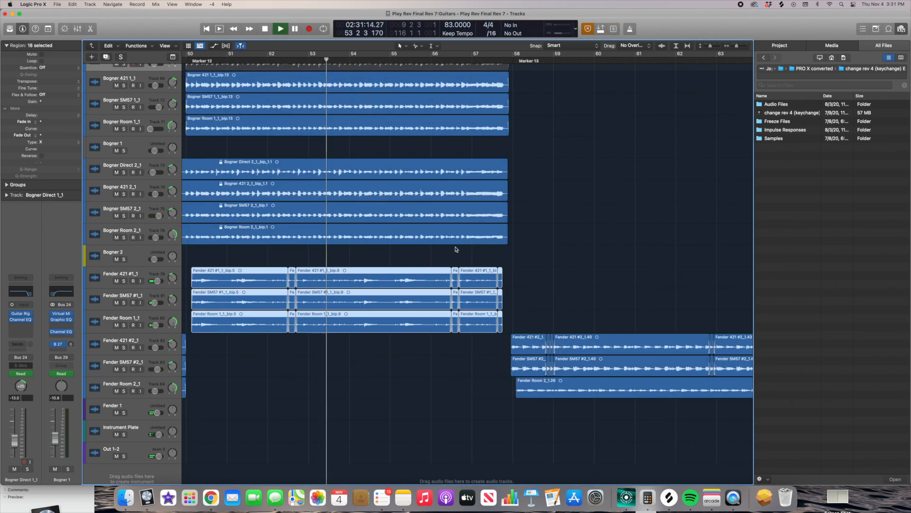
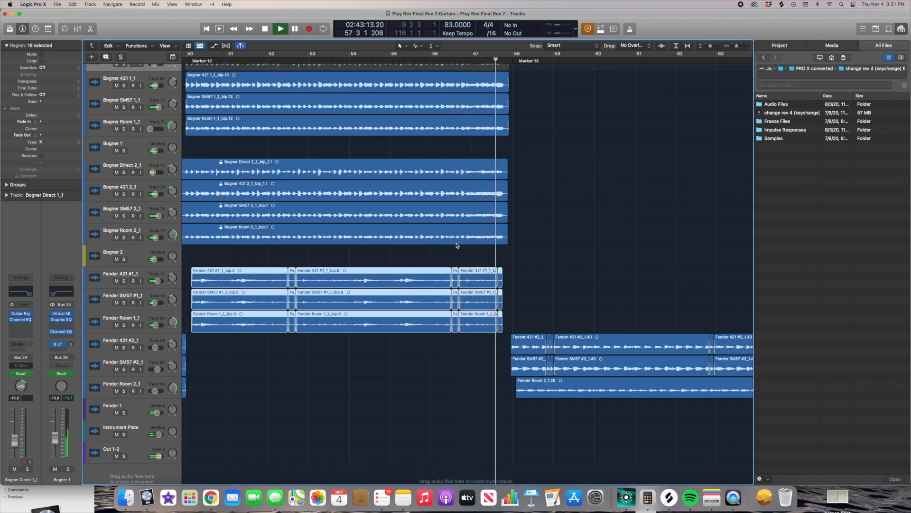
{"action": "scroll", "coordinate": [457, 245], "scroll_direction": "right", "scroll_amount": 3}
{"action": "scroll", "coordinate": [478, 247], "scroll_direction": "down", "scroll_amount": 5}
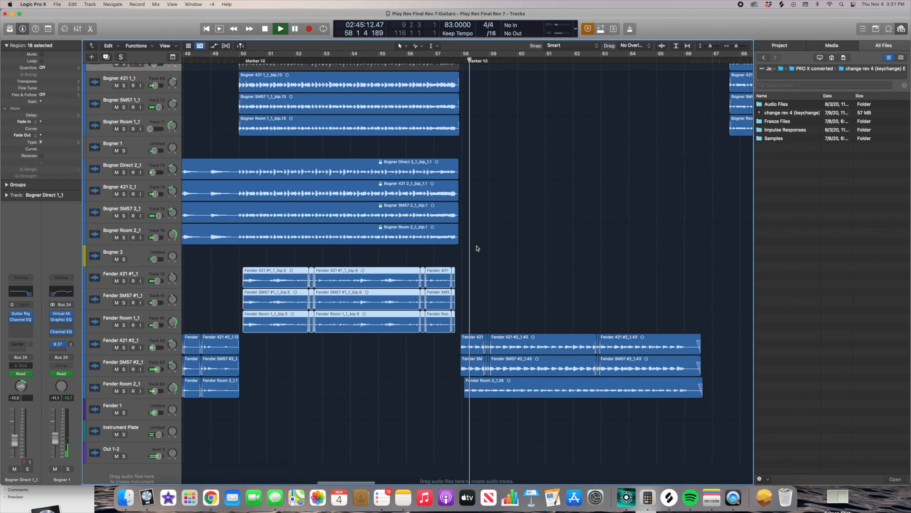
{"action": "scroll", "coordinate": [478, 247], "scroll_direction": "right", "scroll_amount": 3}
{"action": "key", "text": "space"}
Leave the Guitars folder and open the DRUM DRY folder.
{"action": "double_click", "coordinate": [475, 252]}
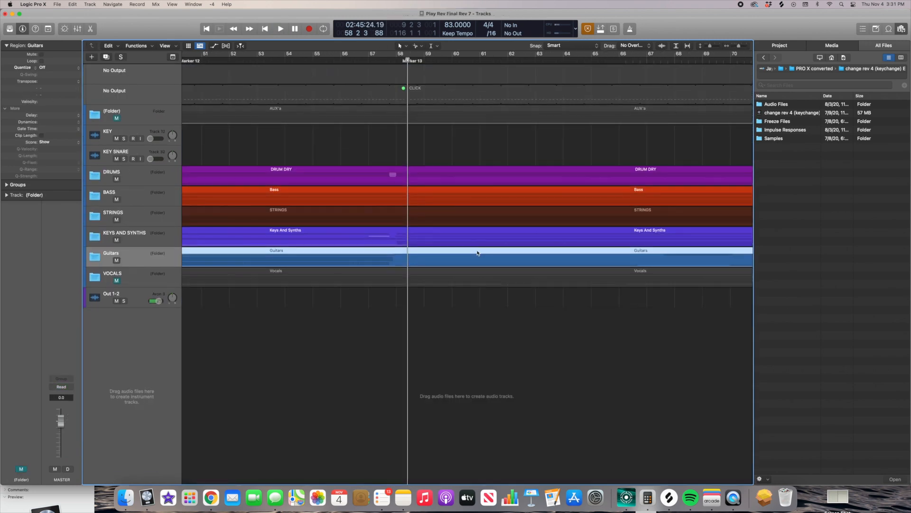
{"action": "double_click", "coordinate": [477, 191]}
{"action": "scroll", "coordinate": [494, 228], "scroll_direction": "down", "scroll_amount": 10}
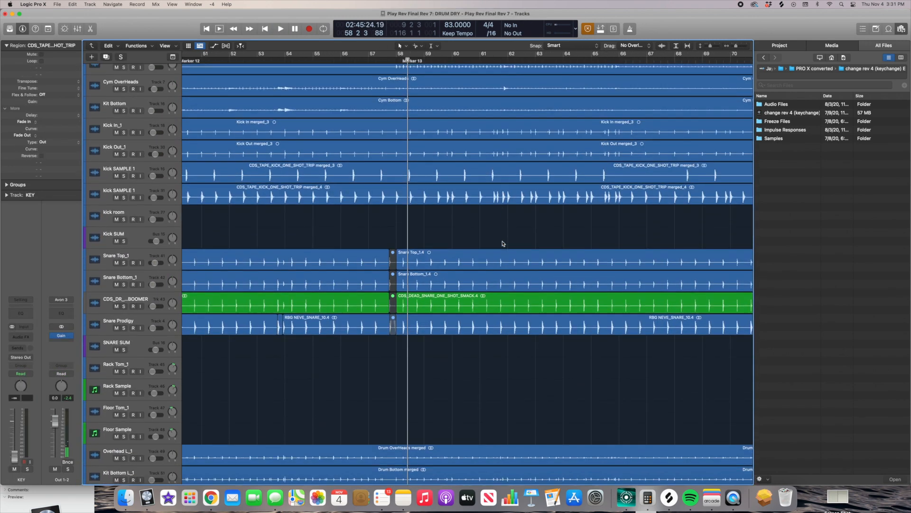
Audition the short purple snap region on the second SNAP VERB track soloed, just before Marker 13.
{"action": "scroll", "coordinate": [503, 246], "scroll_direction": "up", "scroll_amount": 3}
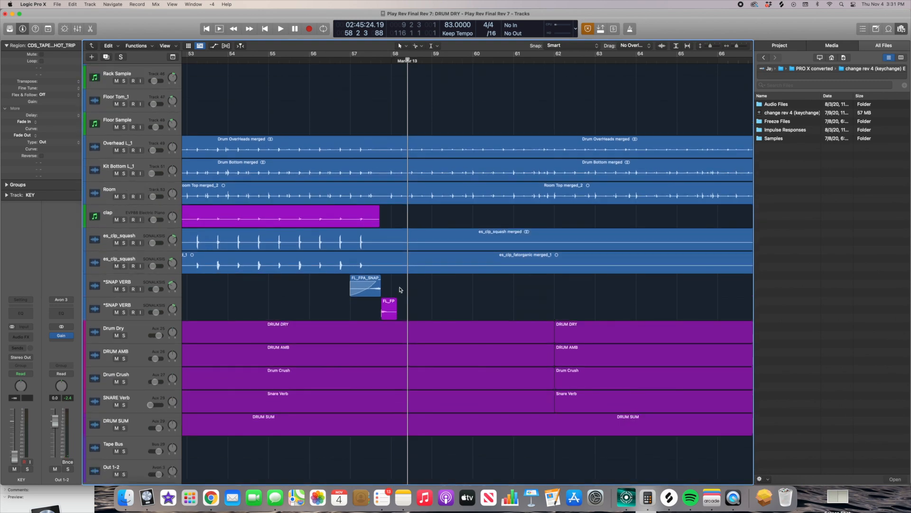
{"action": "key", "text": "ctrl+s"}
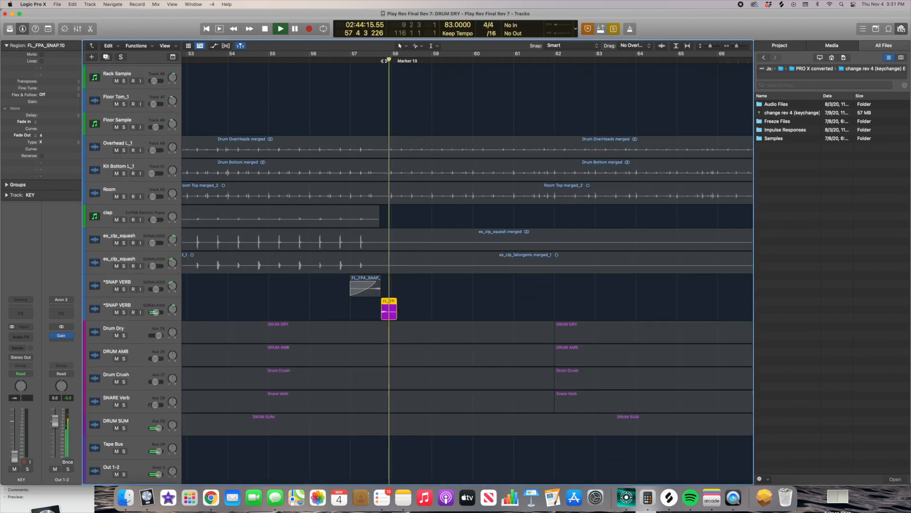
{"action": "key", "text": "space"}
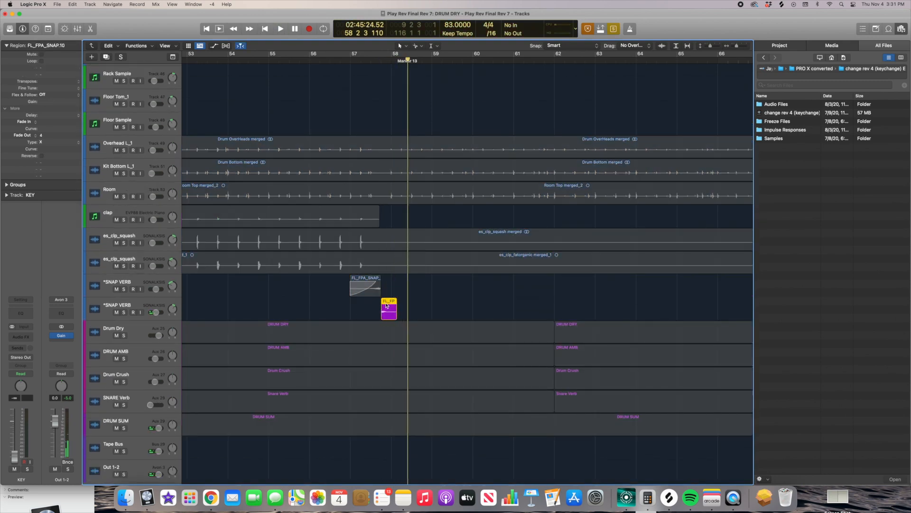
Select the faded-in snap region on the first SNAP VERB track and play it soloed from bar 57.
{"action": "scroll", "coordinate": [384, 298], "scroll_direction": "up", "scroll_amount": 3}
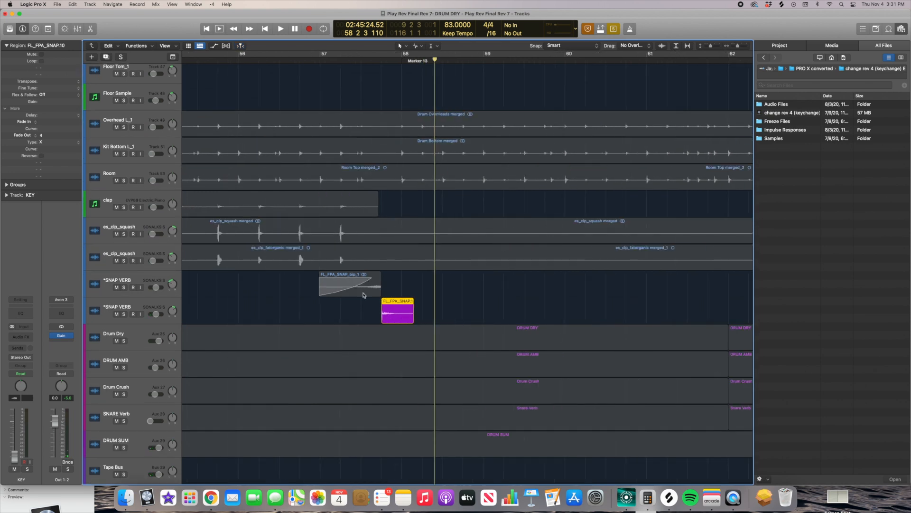
{"action": "left_click", "coordinate": [337, 289]}
{"action": "left_click", "coordinate": [324, 60]}
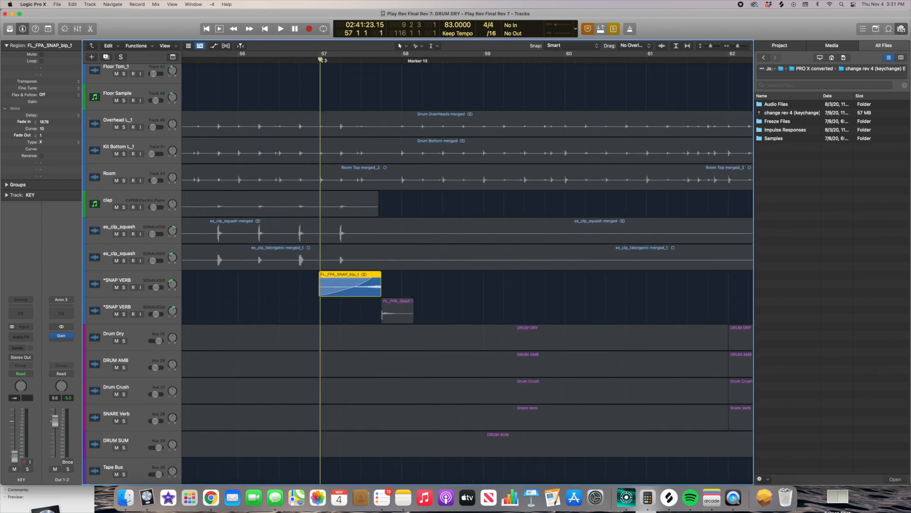
{"action": "key", "text": "space"}
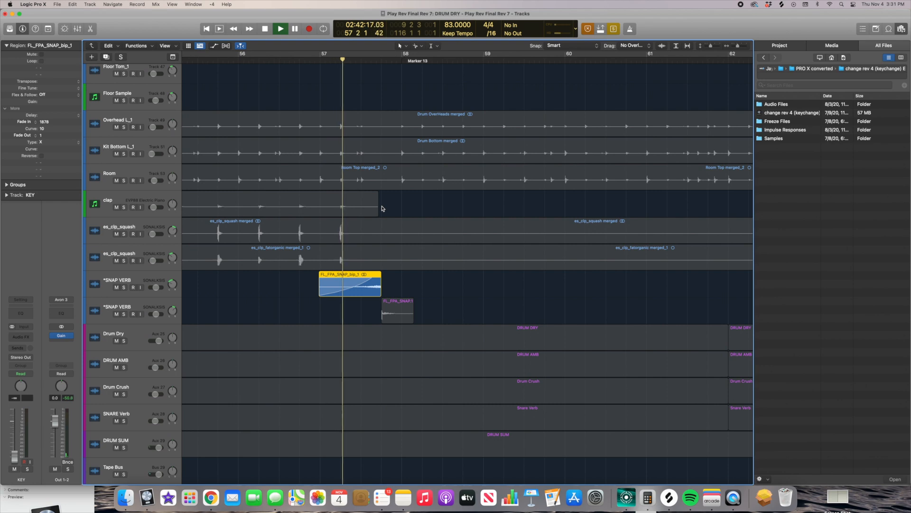
{"action": "key", "text": "space"}
Audition both SNAP VERB regions together soloed, and turn off solo.
{"action": "left_click_drag", "start_coordinate": [417, 287], "coordinate": [367, 310]}
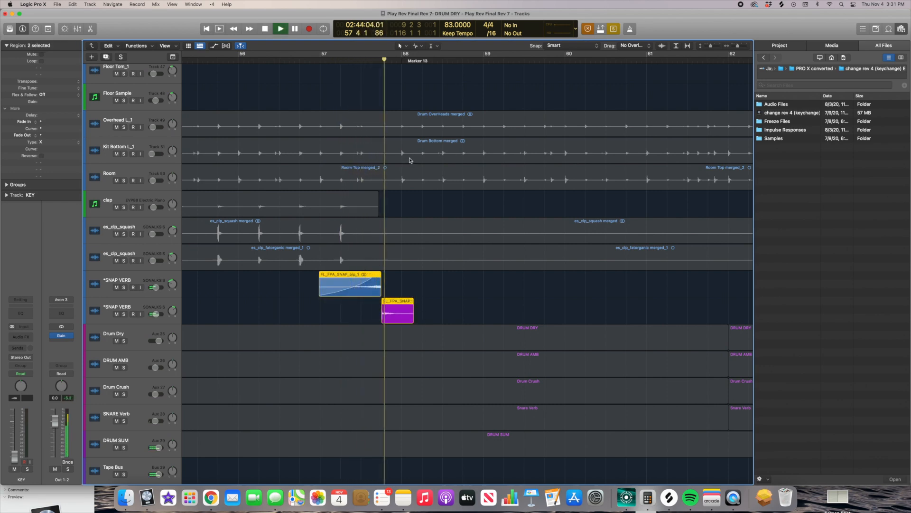
{"action": "key", "text": "space"}
{"action": "key", "text": "ctrl+alt+s"}
Leave the DRUM DRY folder and open the Guitars folder.
{"action": "double_click", "coordinate": [460, 293]}
{"action": "key", "text": "super+Left"}
{"action": "key", "text": "super+Down"}
{"action": "double_click", "coordinate": [506, 366]}
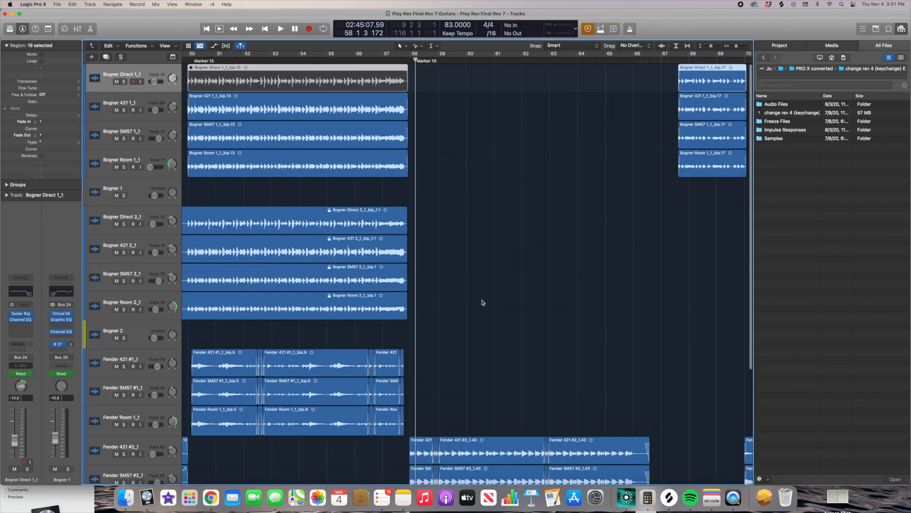
Select the Fender #2_1 regions after Marker 13 and play them soloed from bar 58 to about bar 61.
{"action": "scroll", "coordinate": [482, 303], "scroll_direction": "right", "scroll_amount": 5}
{"action": "left_click_drag", "start_coordinate": [590, 281], "coordinate": [264, 412]}
{"action": "left_click", "coordinate": [262, 61]}
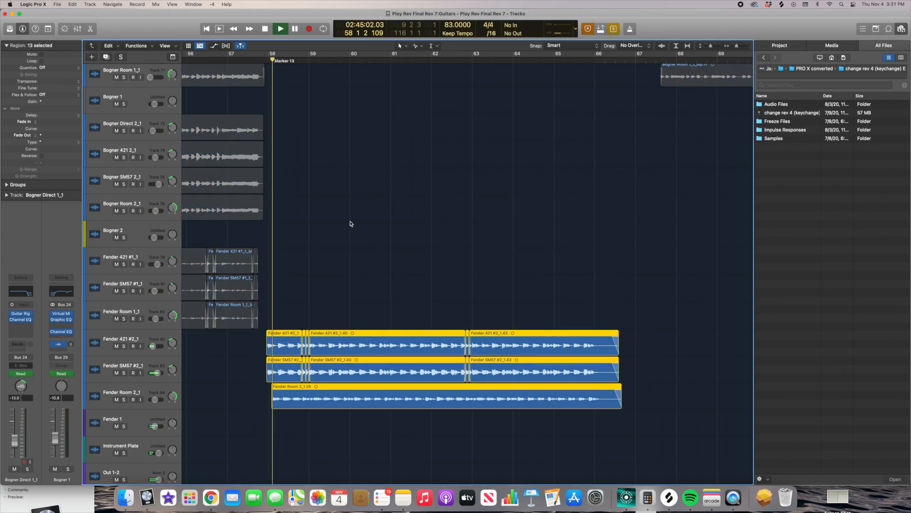
{"action": "key", "text": "super+Down"}
{"action": "key", "text": "super+Down"}
{"action": "key", "text": "super+Down"}
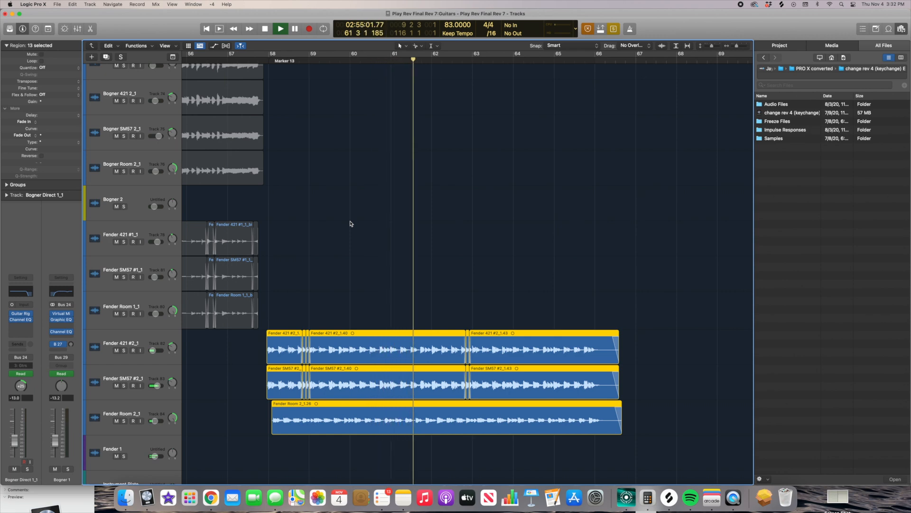
{"action": "key", "text": "space"}
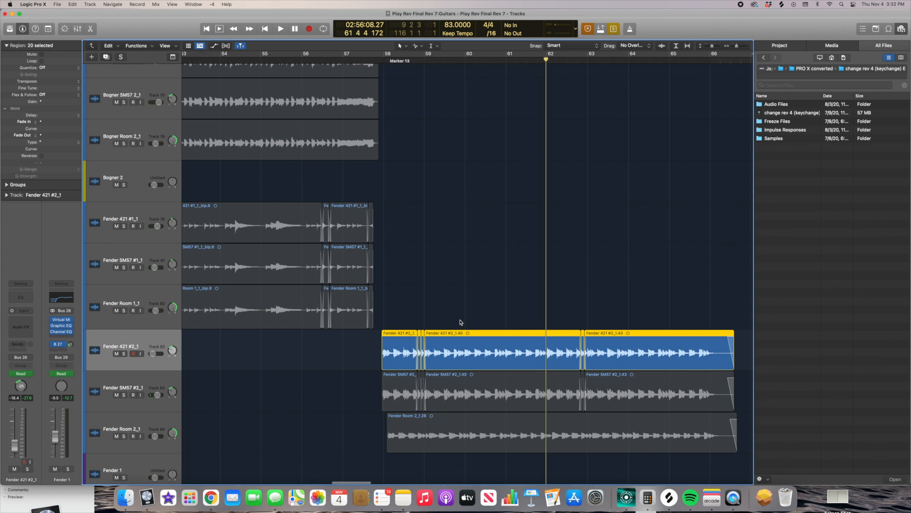
Examine the enlarged waveforms of the Fender 421, SM57 and Room #2_1 regions after Marker 13.
{"action": "scroll", "coordinate": [468, 311], "scroll_direction": "down", "scroll_amount": 8}
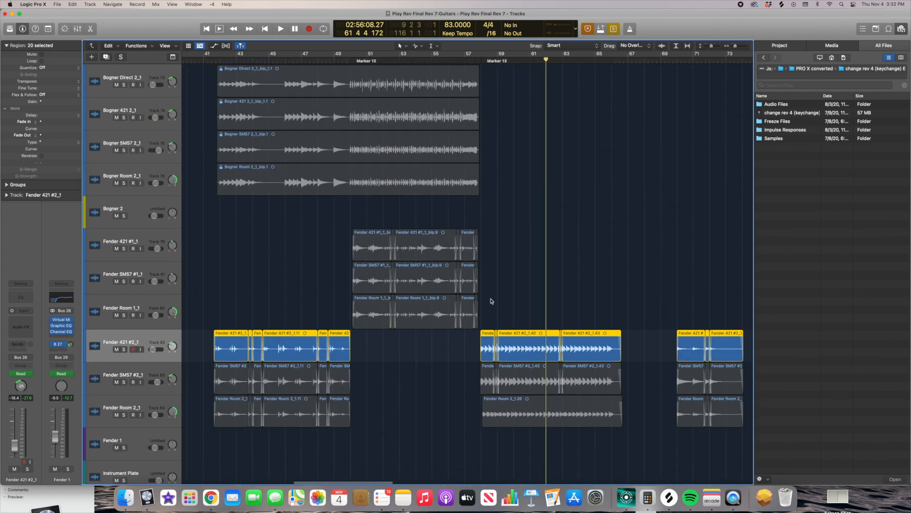
{"action": "key", "text": "super+Up"}
{"action": "scroll", "coordinate": [419, 286], "scroll_direction": "right", "scroll_amount": 5}
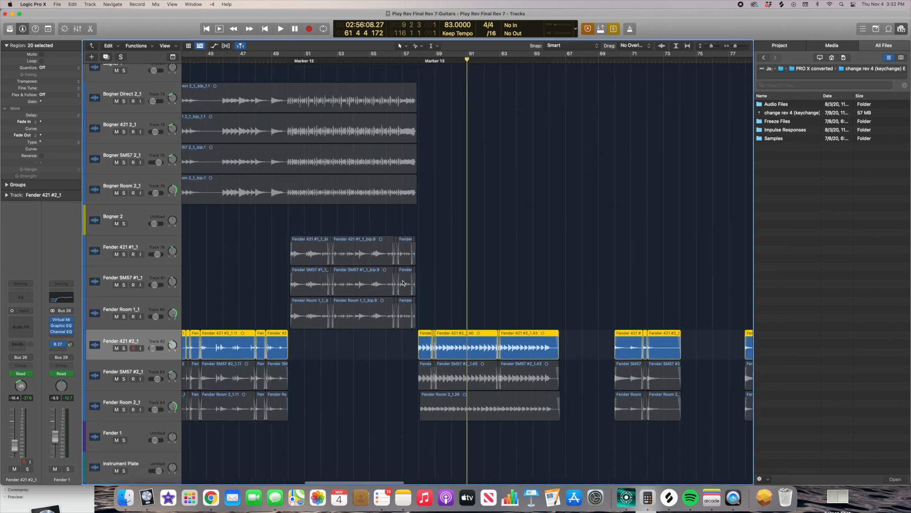
{"action": "key", "text": "super+Down"}
{"action": "scroll", "coordinate": [421, 293], "scroll_direction": "down", "scroll_amount": 2}
{"action": "key", "text": "super+Right"}
{"action": "scroll", "coordinate": [423, 293], "scroll_direction": "right", "scroll_amount": 5}
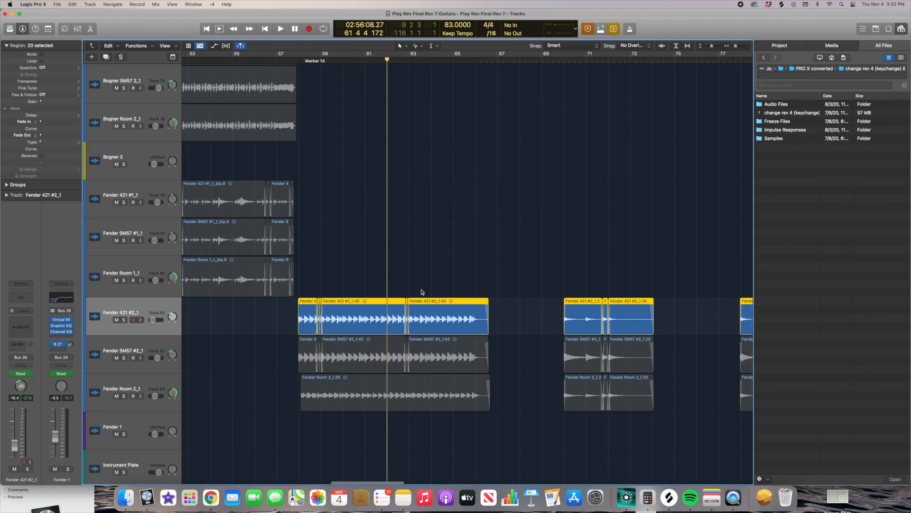
{"action": "key", "text": "super+Down"}
{"action": "scroll", "coordinate": [425, 293], "scroll_direction": "left", "scroll_amount": 3}
{"action": "key", "text": "super+Down"}
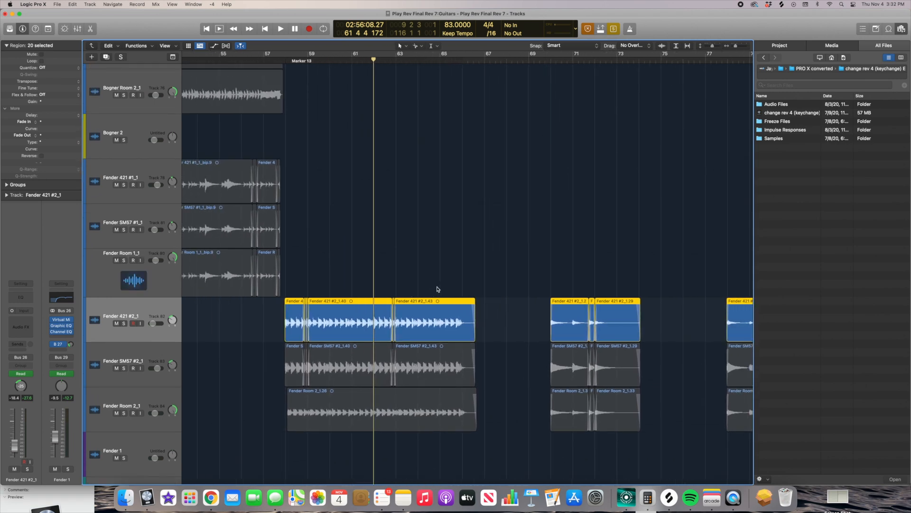
{"action": "key", "text": "super+Down"}
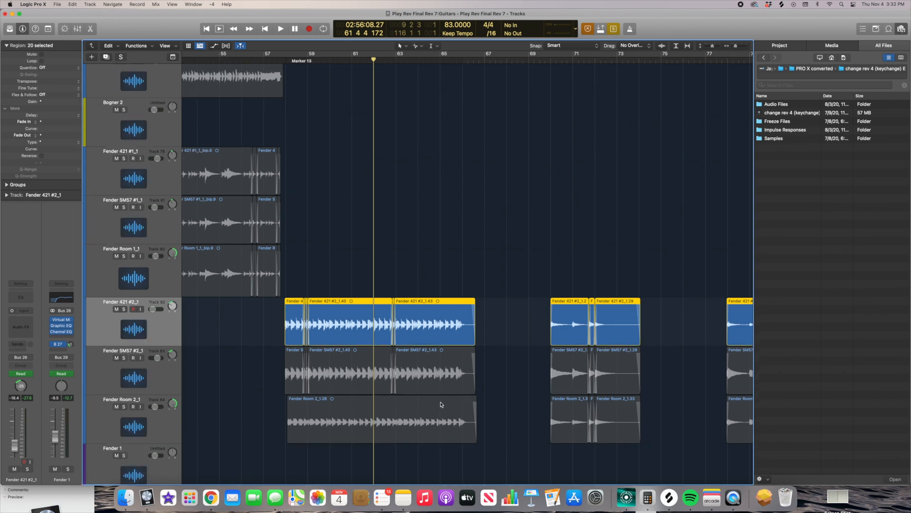
{"action": "key", "text": "super+Down"}
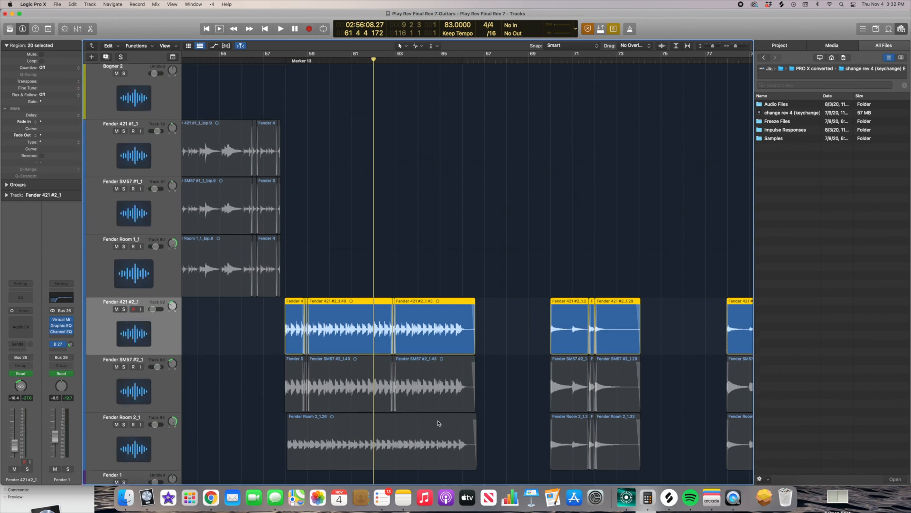
Select the Fender Room 2_1 region and compare its start with the close-mic regions, placing the playhead at bar 58 and at 58 1 3.
{"action": "left_click", "coordinate": [438, 423]}
{"action": "scroll", "coordinate": [441, 361], "scroll_direction": "down", "scroll_amount": 3}
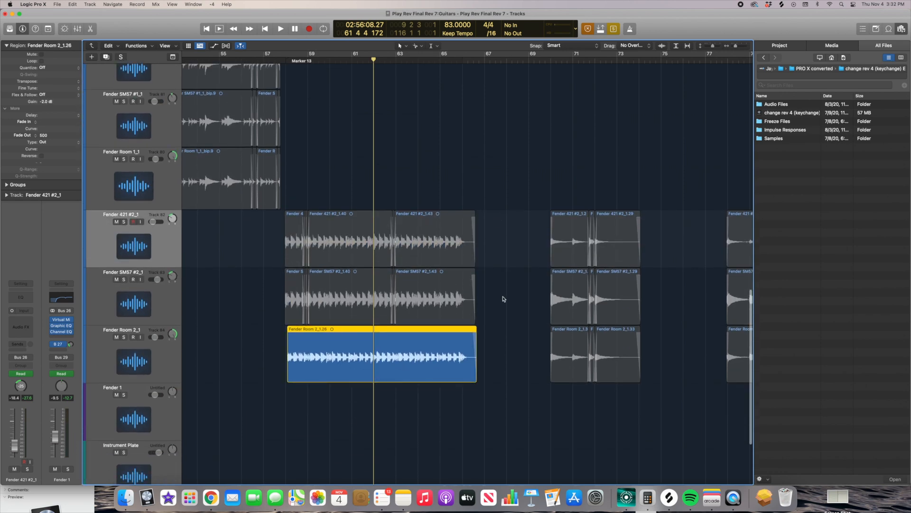
{"action": "key", "text": "super+Right"}
{"action": "key", "text": "super+Right"}
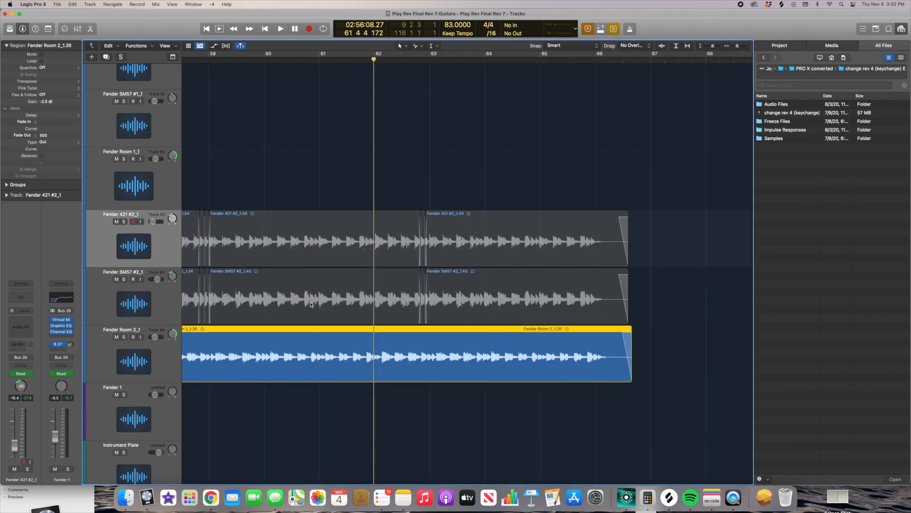
{"action": "scroll", "coordinate": [379, 377], "scroll_direction": "left", "scroll_amount": 5}
{"action": "left_click", "coordinate": [268, 62]}
{"action": "key", "text": "super+Right"}
{"action": "key", "text": "super+Right"}
{"action": "key", "text": "super+Right"}
{"action": "key", "text": "super+Right"}
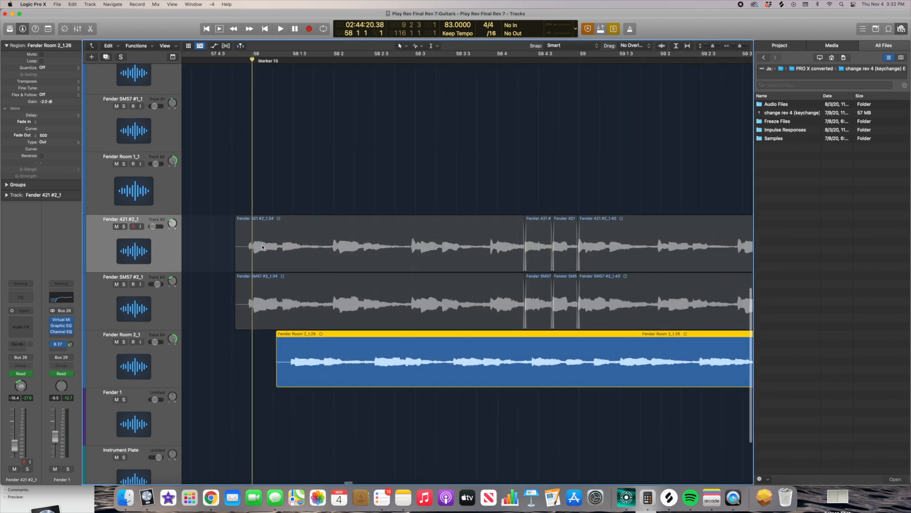
{"action": "left_click_drag", "start_coordinate": [285, 61], "coordinate": [293, 60]}
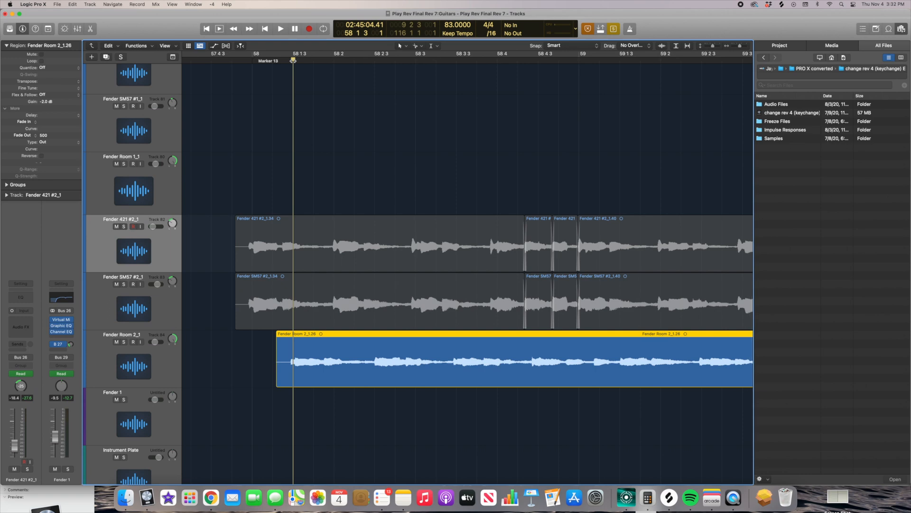
Select the Fender Room 2_1 track and view its region against the Fender 421 and SM57 regions.
{"action": "key", "text": "super+Left"}
{"action": "scroll", "coordinate": [355, 378], "scroll_direction": "right", "scroll_amount": 1}
{"action": "key", "text": "super+Left"}
{"action": "left_click", "coordinate": [163, 335]}
{"action": "key", "text": "super+Up"}
{"action": "key", "text": "super+Left"}
{"action": "key", "text": "super+Left"}
{"action": "key", "text": "super+Left"}
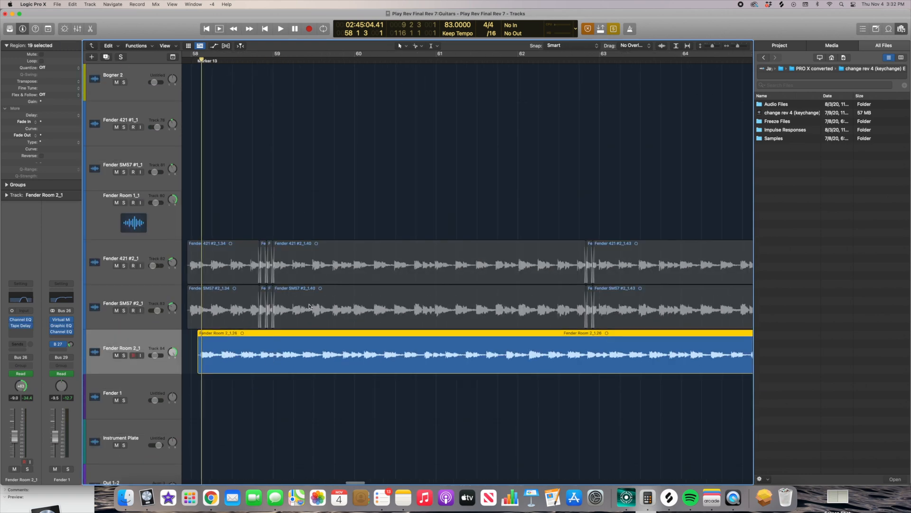
{"action": "scroll", "coordinate": [320, 301], "scroll_direction": "right", "scroll_amount": 5}
{"action": "scroll", "coordinate": [232, 286], "scroll_direction": "left", "scroll_amount": 4}
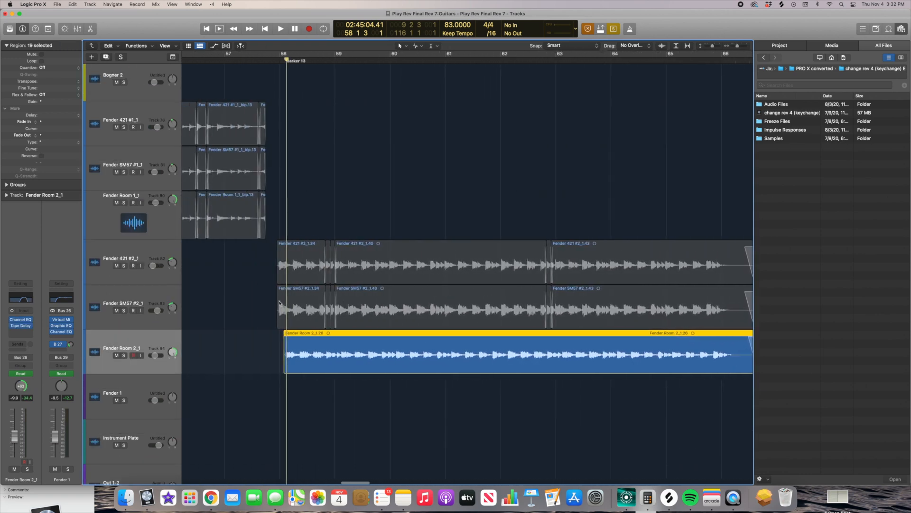
Audition Fender SM57 #2_1 and Fender Room 2_1 soloed from just after bar 58, switching to the room track alone.
{"action": "key", "text": "super+Left"}
{"action": "key", "text": "super+Right"}
{"action": "key", "text": "super+Right"}
{"action": "key", "text": "super+Right"}
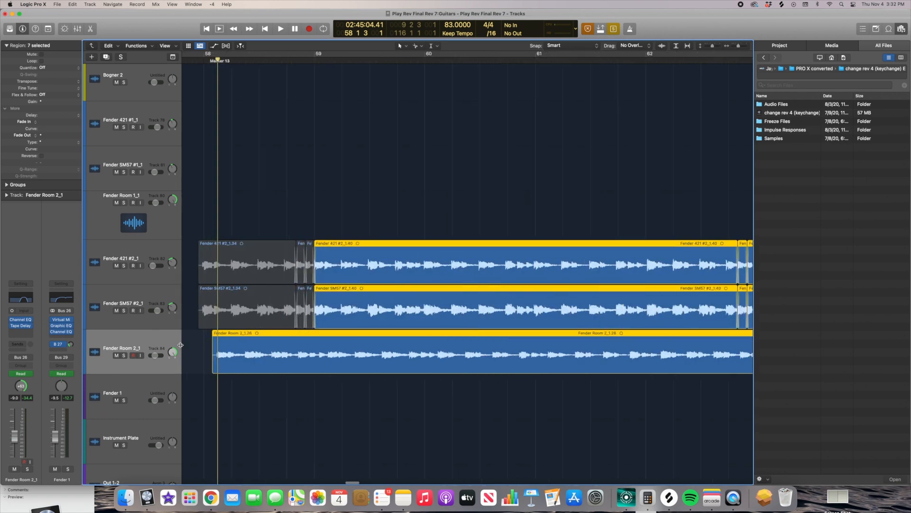
{"action": "left_click", "coordinate": [147, 302], "text": "shift"}
{"action": "key", "text": "space"}
{"action": "left_click", "coordinate": [154, 335]}
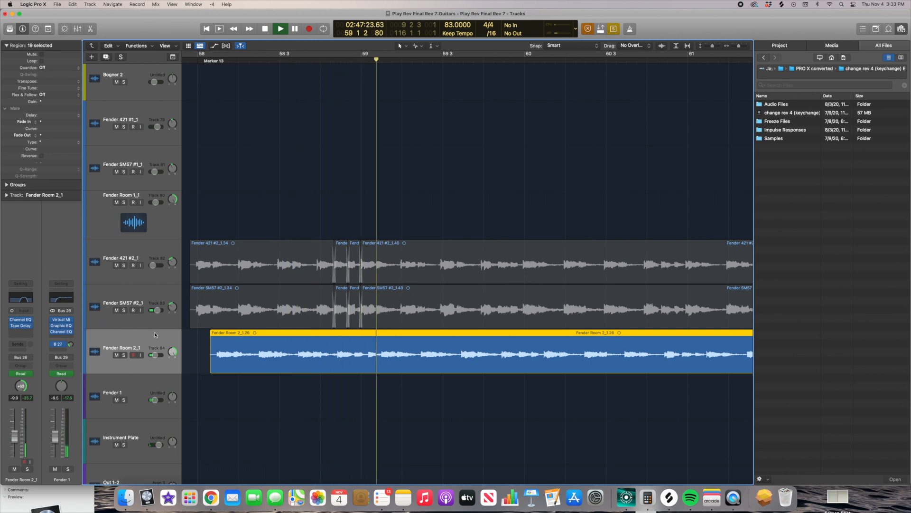
{"action": "key", "text": "space"}
Turn off solo and look over the guitar regions between about bars 66 and 84.
{"action": "key", "text": "super+Left"}
{"action": "key", "text": "super+Left"}
{"action": "key", "text": "super+Left"}
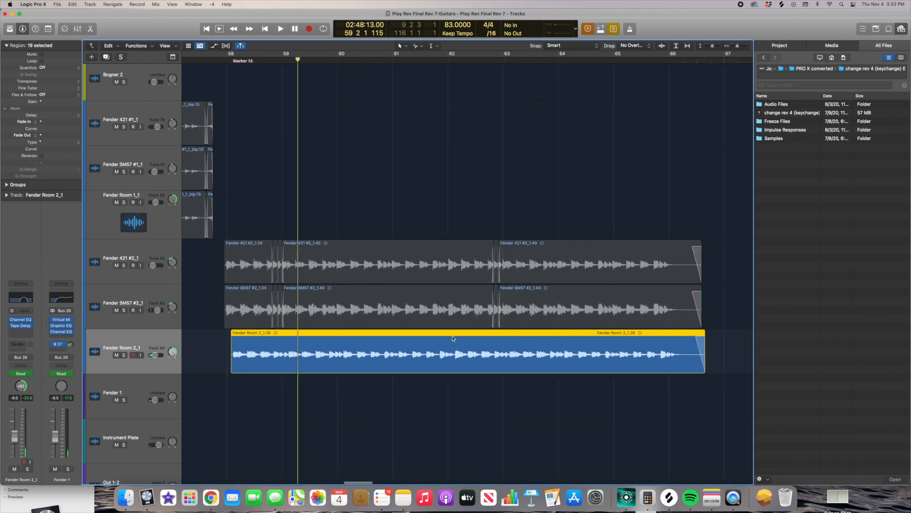
{"action": "key", "text": "ctrl+s"}
{"action": "scroll", "coordinate": [453, 338], "scroll_direction": "right", "scroll_amount": 15}
{"action": "scroll", "coordinate": [453, 338], "scroll_direction": "down", "scroll_amount": 3}
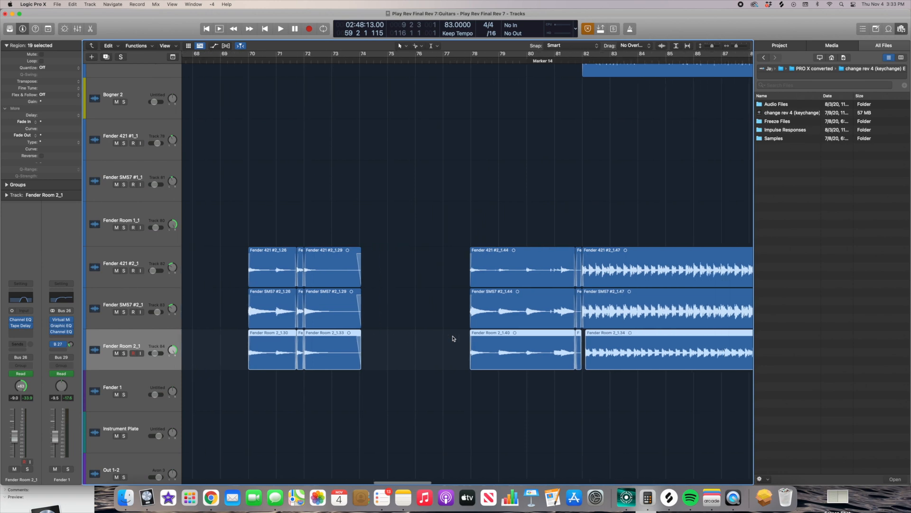
{"action": "scroll", "coordinate": [453, 338], "scroll_direction": "left", "scroll_amount": 2}
{"action": "key", "text": "super+Up"}
{"action": "scroll", "coordinate": [346, 170], "scroll_direction": "left", "scroll_amount": 5}
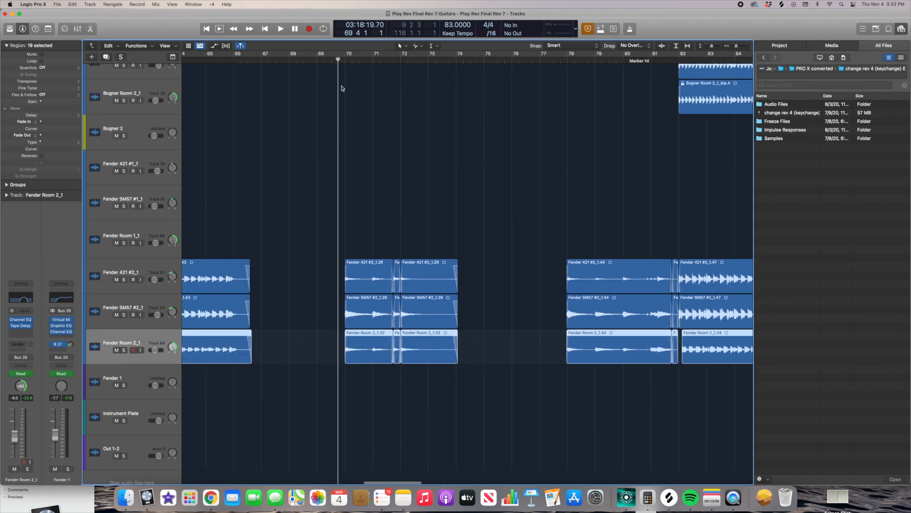
Place the playhead at bar 81 and examine the Bogner and Fender regions following Marker 14.
{"action": "key", "text": "super+Right"}
{"action": "key", "text": "super+Right"}
{"action": "scroll", "coordinate": [411, 275], "scroll_direction": "right", "scroll_amount": 2}
{"action": "key", "text": "super+Left"}
{"action": "key", "text": "super+Left"}
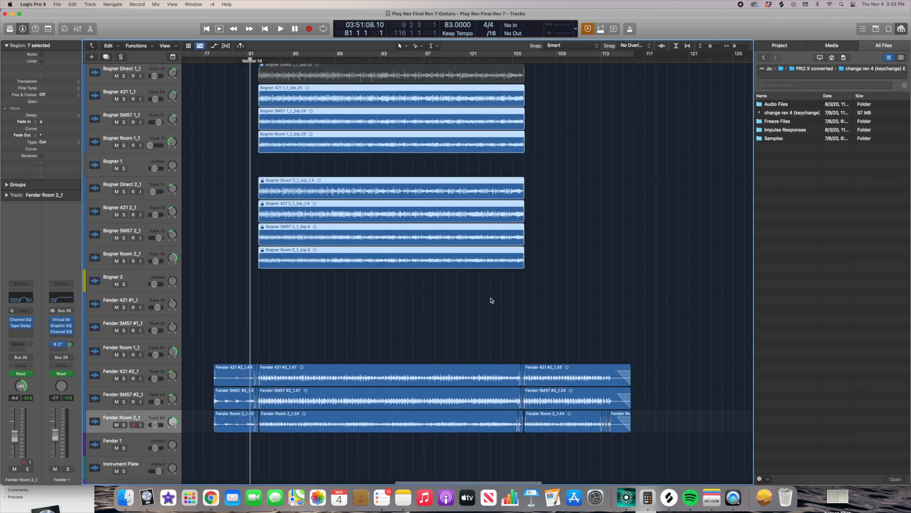
{"action": "scroll", "coordinate": [491, 304], "scroll_direction": "left", "scroll_amount": 6}
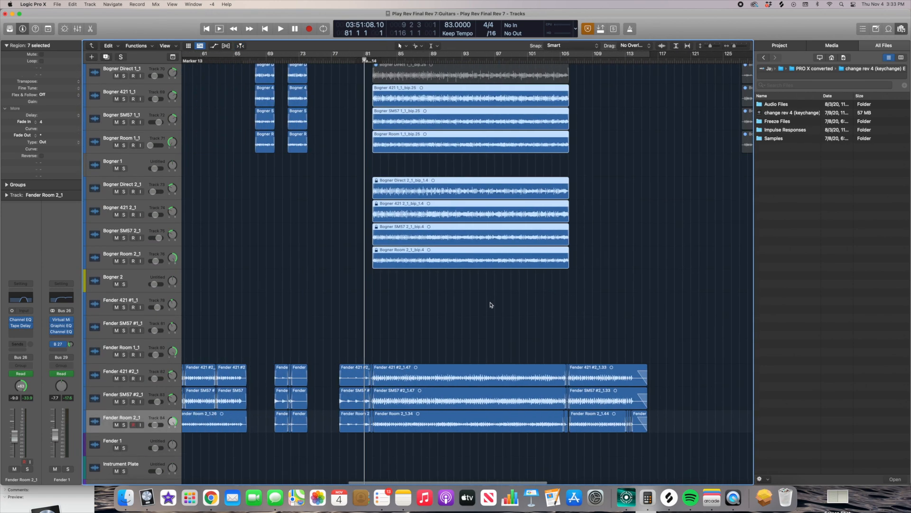
Leave the Guitars folder, unmute the VOCALS folder track and open its Vocals folder.
{"action": "double_click", "coordinate": [492, 304]}
{"action": "key", "text": "super+Left"}
{"action": "key", "text": "super+Down"}
{"action": "scroll", "coordinate": [435, 267], "scroll_direction": "left", "scroll_amount": 10}
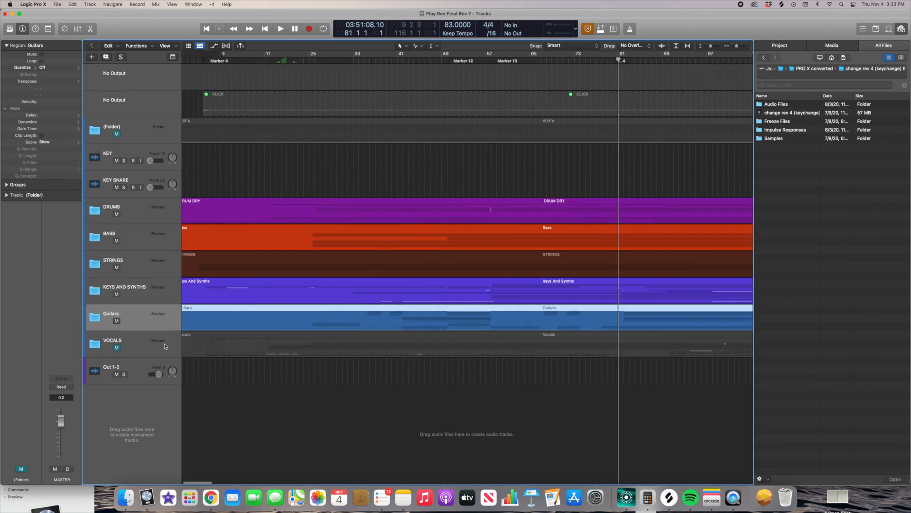
{"action": "left_click", "coordinate": [117, 348]}
{"action": "double_click", "coordinate": [285, 343]}
Select the first vox regions on the rev vocal and rev vocal 2 tracks and play them soloed from bar 7.
{"action": "key", "text": "super+Left"}
{"action": "key", "text": "super+Up"}
{"action": "key", "text": "super+Up"}
{"action": "key", "text": "super+Down"}
{"action": "key", "text": "super+Down"}
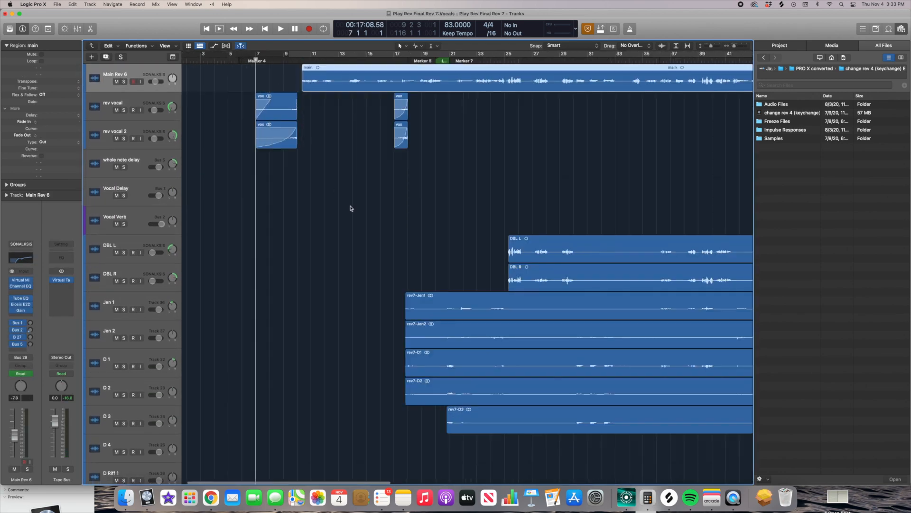
{"action": "key", "text": "super+Down"}
{"action": "key", "text": "super+Right"}
{"action": "scroll", "coordinate": [335, 171], "scroll_direction": "down", "scroll_amount": 1}
{"action": "left_click_drag", "start_coordinate": [318, 113], "coordinate": [272, 152]}
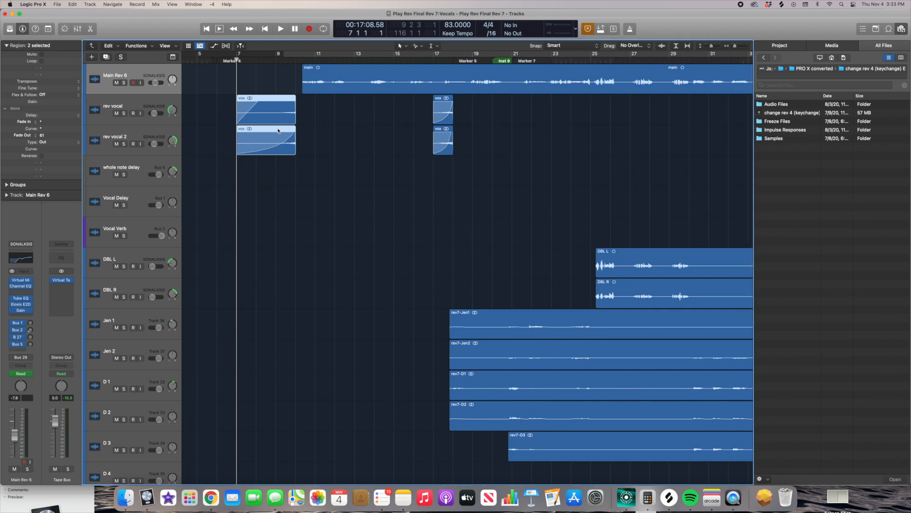
{"action": "key", "text": "ctrl+s"}
{"action": "key", "text": "space"}
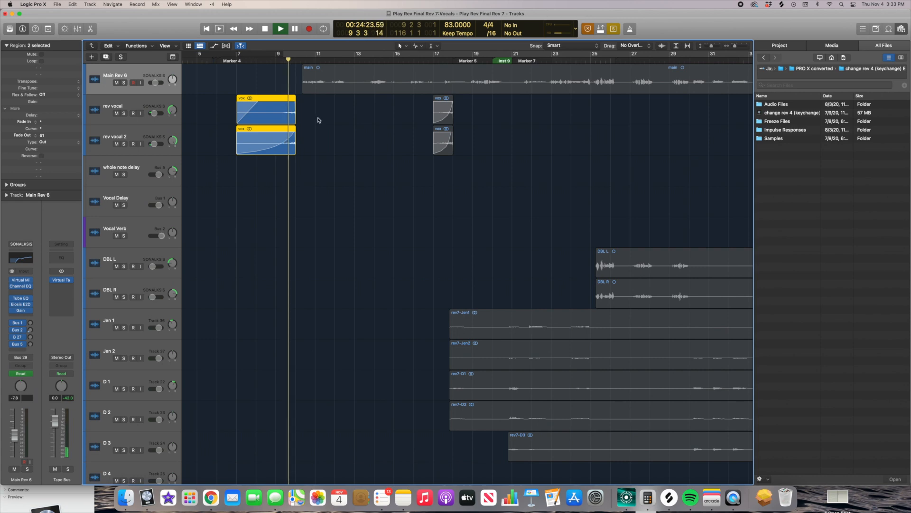
{"action": "scroll", "coordinate": [321, 135], "scroll_direction": "right", "scroll_amount": 2}
{"action": "key", "text": "space"}
Turn off solo and play the vocal tracks together from about bar 9 to bar 12.
{"action": "key", "text": "ctrl+s"}
{"action": "left_click", "coordinate": [243, 57]}
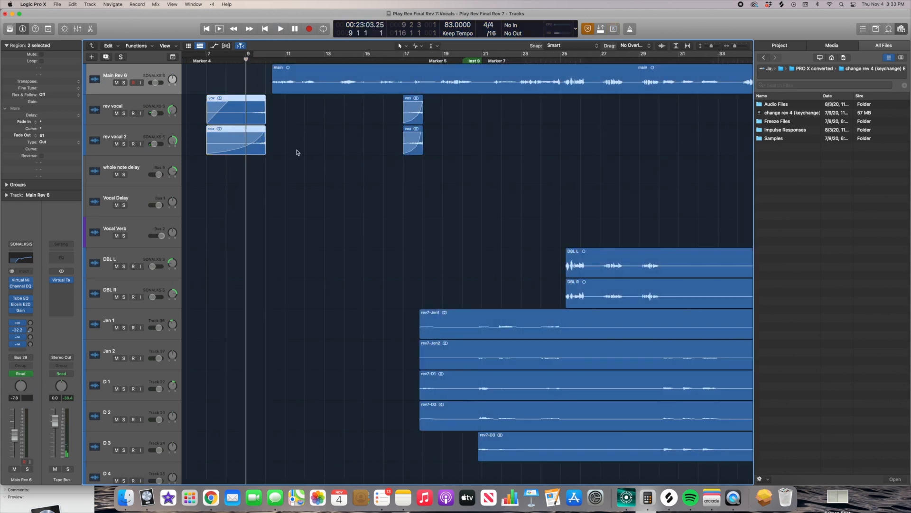
{"action": "key", "text": "space"}
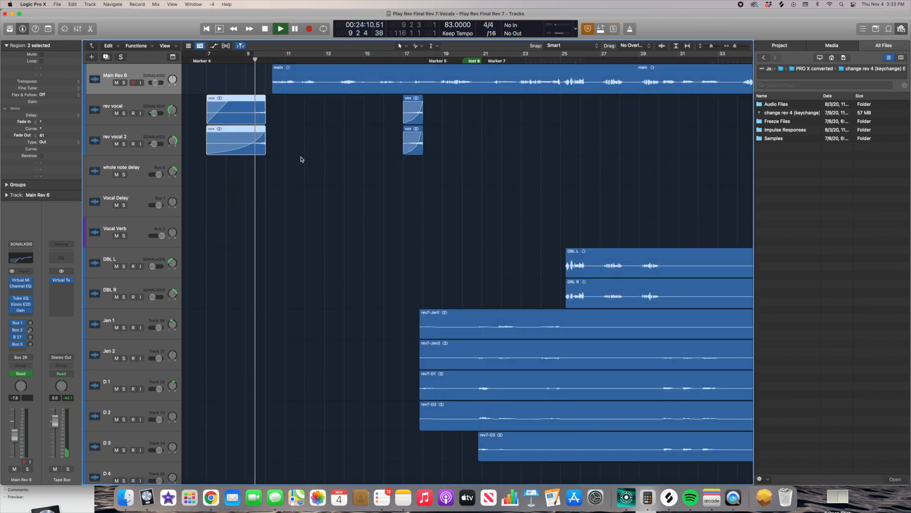
{"action": "scroll", "coordinate": [317, 173], "scroll_direction": "right", "scroll_amount": 2}
{"action": "key", "text": "super+Right"}
{"action": "scroll", "coordinate": [340, 167], "scroll_direction": "right", "scroll_amount": 1}
{"action": "scroll", "coordinate": [340, 168], "scroll_direction": "right", "scroll_amount": 2}
{"action": "key", "text": "super+Left"}
{"action": "scroll", "coordinate": [344, 166], "scroll_direction": "right", "scroll_amount": 4}
{"action": "key", "text": "super+Down"}
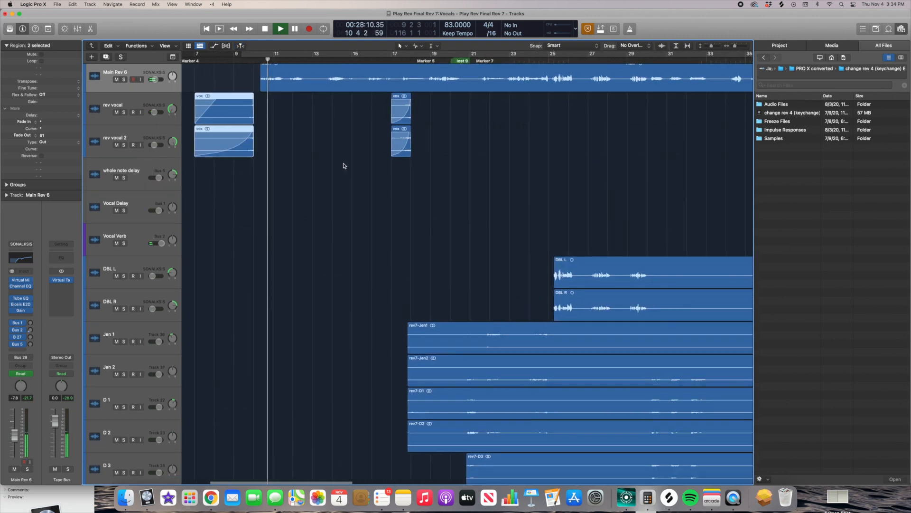
{"action": "scroll", "coordinate": [344, 166], "scroll_direction": "right", "scroll_amount": 4}
{"action": "key", "text": "super+Up"}
{"action": "scroll", "coordinate": [345, 166], "scroll_direction": "right", "scroll_amount": 3}
{"action": "key", "text": "super+Left"}
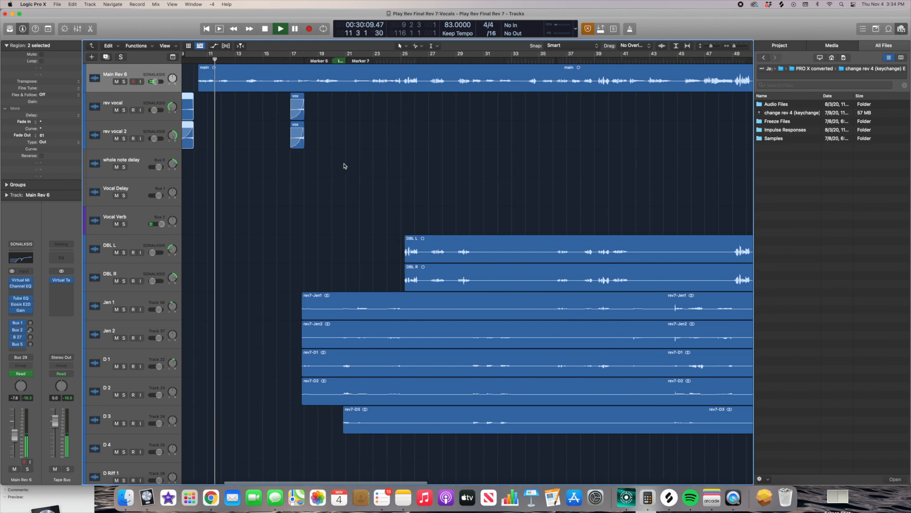
{"action": "key", "text": "super+Right"}
{"action": "scroll", "coordinate": [345, 165], "scroll_direction": "right", "scroll_amount": 5}
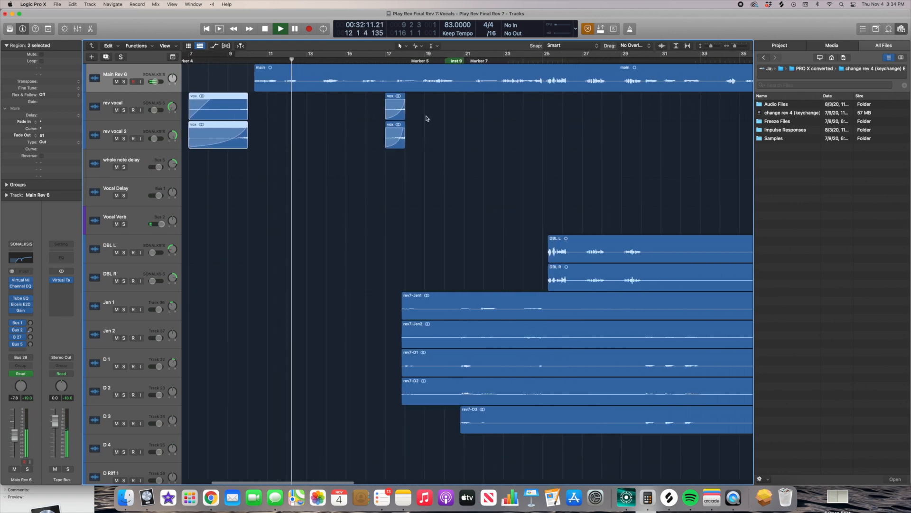
{"action": "scroll", "coordinate": [426, 119], "scroll_direction": "right", "scroll_amount": 2}
{"action": "key", "text": "space"}
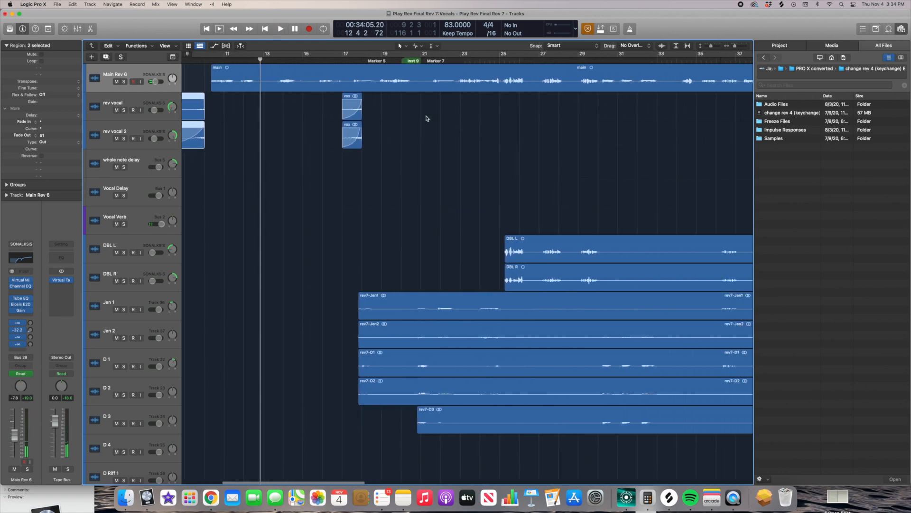
Look over the DBL L, DBL R, Jen and D vocal regions from about bar 17 to bar 53.
{"action": "key", "text": "super+Left"}
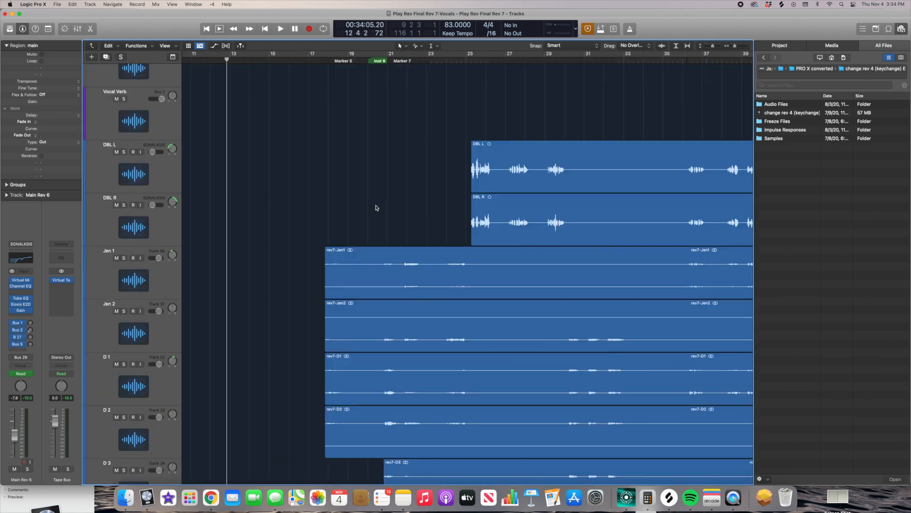
{"action": "key", "text": "super+Up"}
{"action": "key", "text": "super+Up"}
{"action": "key", "text": "super+Up"}
{"action": "key", "text": "super+Up"}
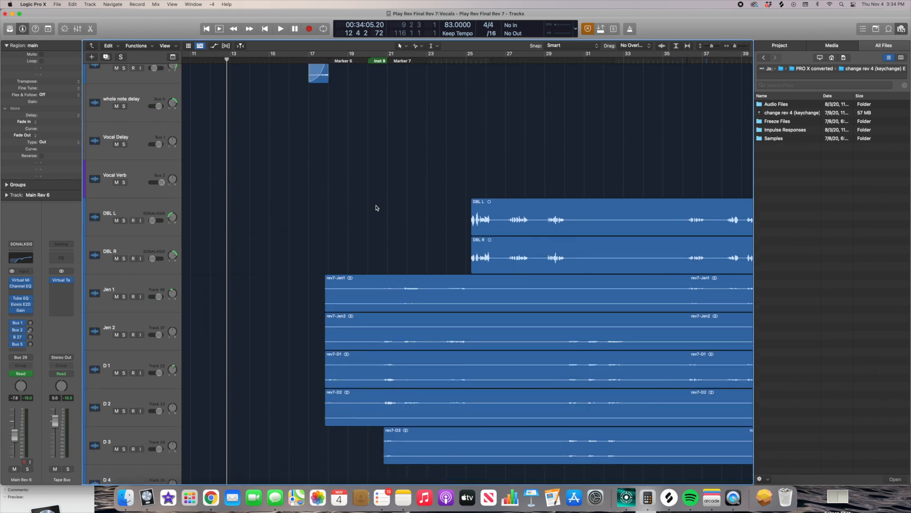
{"action": "scroll", "coordinate": [376, 208], "scroll_direction": "down", "scroll_amount": 1}
{"action": "key", "text": "super+Left"}
{"action": "scroll", "coordinate": [376, 208], "scroll_direction": "up", "scroll_amount": 1}
{"action": "scroll", "coordinate": [352, 216], "scroll_direction": "right", "scroll_amount": 2}
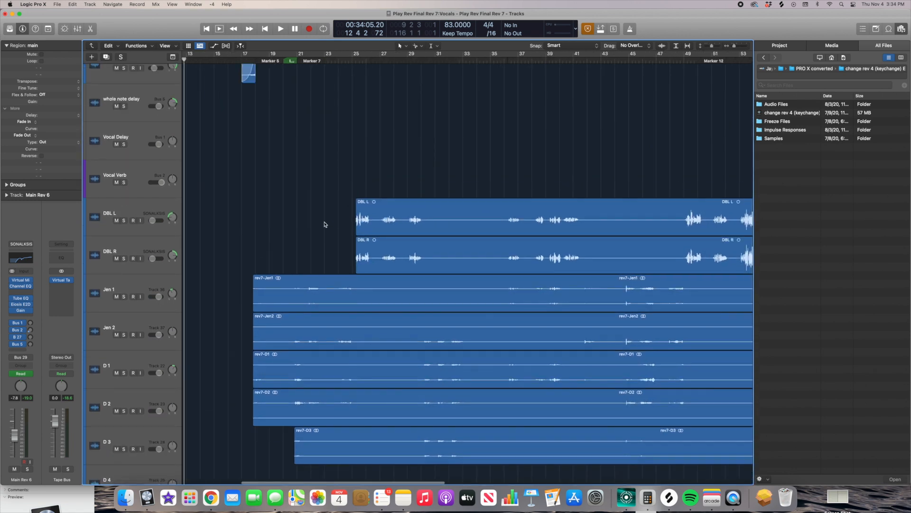
{"action": "scroll", "coordinate": [325, 228], "scroll_direction": "down", "scroll_amount": 1}
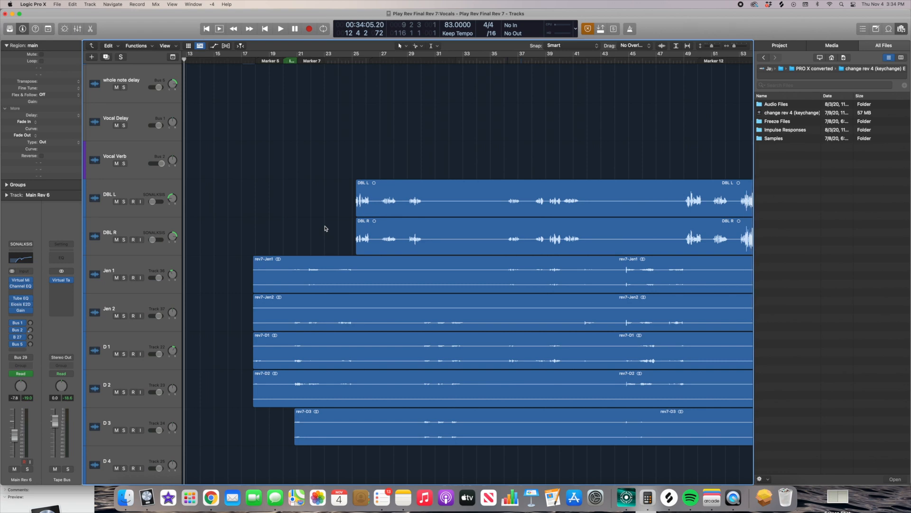
{"action": "key", "text": "super+Down"}
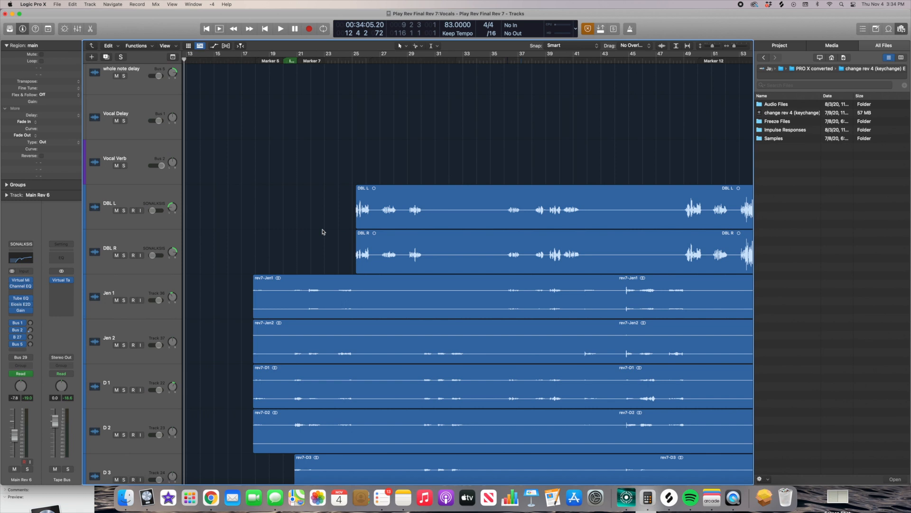
{"action": "key", "text": "super+Up"}
{"action": "key", "text": "super+Up"}
{"action": "key", "text": "super+Up"}
{"action": "scroll", "coordinate": [323, 230], "scroll_direction": "down", "scroll_amount": 1}
Select the rev7-D1 and rev7-D2 regions and examine their waveforms with the playhead at bar 18.
{"action": "left_click_drag", "start_coordinate": [321, 214], "coordinate": [300, 316]}
{"action": "scroll", "coordinate": [299, 315], "scroll_direction": "down", "scroll_amount": 2}
{"action": "left_click_drag", "start_coordinate": [202, 306], "coordinate": [307, 348]}
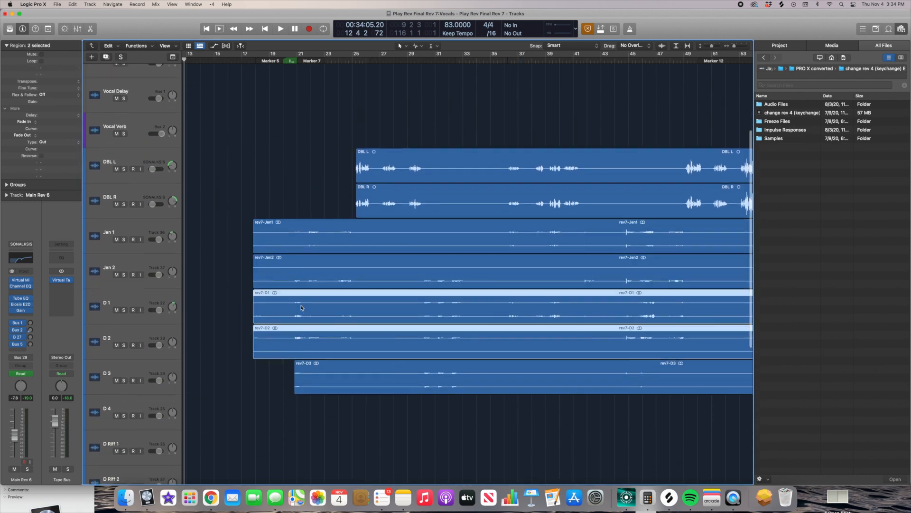
{"action": "key", "text": "z"}
{"action": "key", "text": "super+Left"}
{"action": "key", "text": "super+Left"}
{"action": "key", "text": "super+Left"}
{"action": "key", "text": "super+Right"}
{"action": "key", "text": "super+Right"}
{"action": "key", "text": "super+Down"}
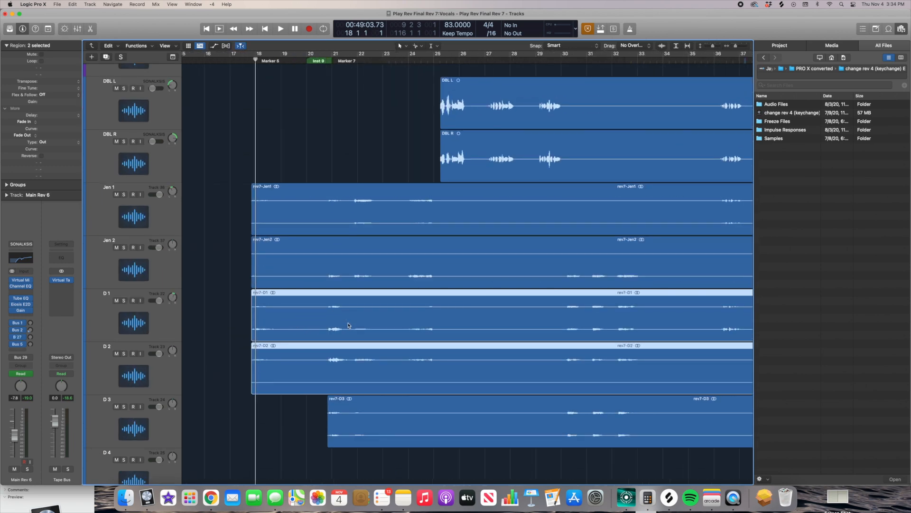
{"action": "key", "text": "super+Left"}
{"action": "key", "text": "super+Left"}
{"action": "key", "text": "super+Up"}
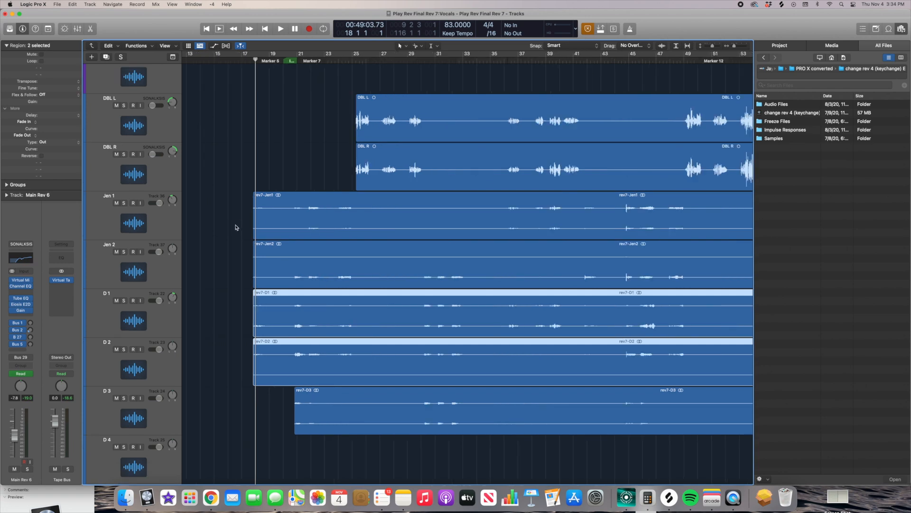
Select the rev7-Jen1 and rev7-Jen2 regions and examine their waveforms across the song.
{"action": "left_click_drag", "start_coordinate": [236, 233], "coordinate": [301, 266]}
{"action": "key", "text": "super+Right"}
{"action": "key", "text": "super+Right"}
{"action": "key", "text": "super+Down"}
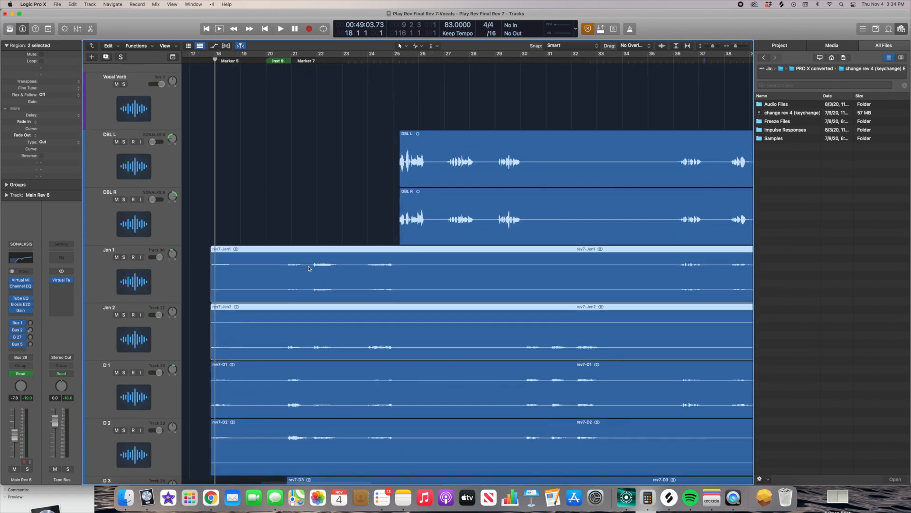
{"action": "key", "text": "super+Left"}
{"action": "key", "text": "super+Left"}
{"action": "scroll", "coordinate": [309, 267], "scroll_direction": "down", "scroll_amount": 2}
{"action": "scroll", "coordinate": [309, 268], "scroll_direction": "left", "scroll_amount": 1}
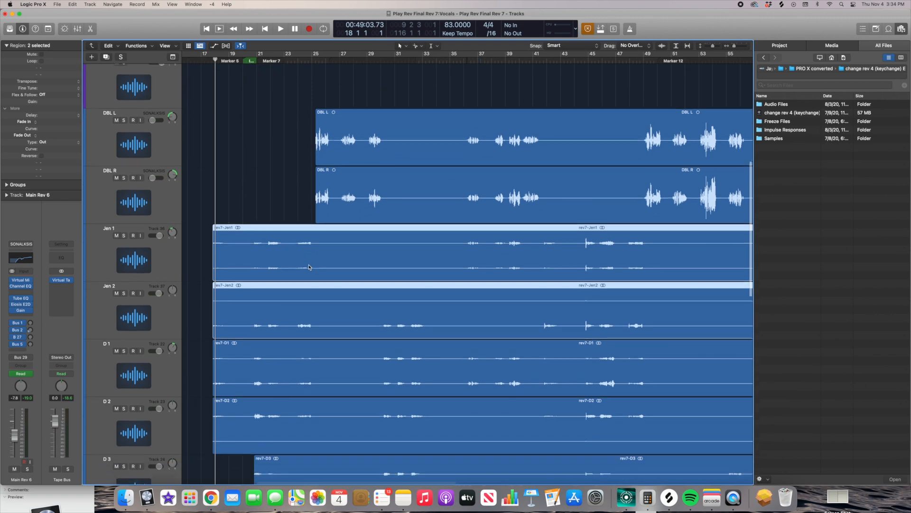
{"action": "key", "text": "super+Right"}
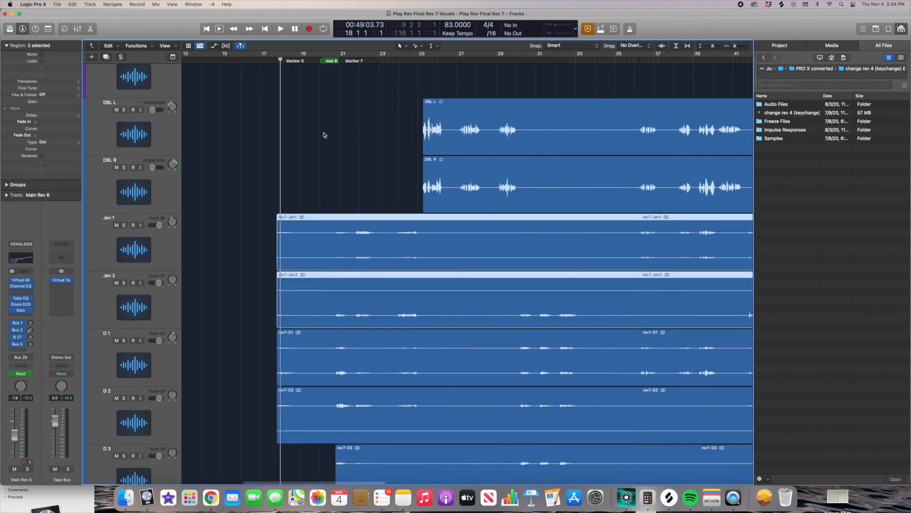
Place the playhead at bar 17 and look over the double, Jen and D regions through to about bar 85.
{"action": "left_click", "coordinate": [271, 60]}
{"action": "scroll", "coordinate": [357, 227], "scroll_direction": "right", "scroll_amount": 1}
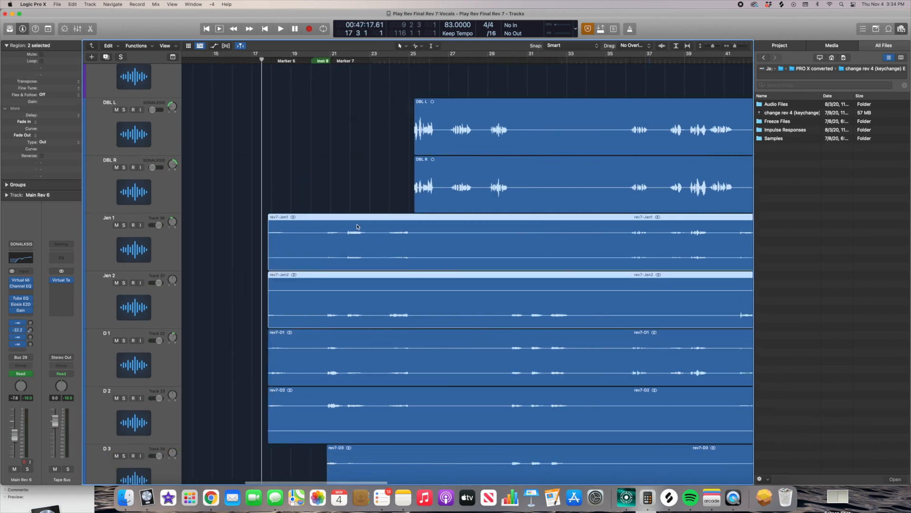
{"action": "key", "text": "super+Right"}
{"action": "key", "text": "super+Right"}
{"action": "key", "text": "super+Down"}
{"action": "scroll", "coordinate": [400, 177], "scroll_direction": "right", "scroll_amount": 10}
{"action": "key", "text": "super+Left"}
{"action": "key", "text": "super+Left"}
{"action": "key", "text": "super+Left"}
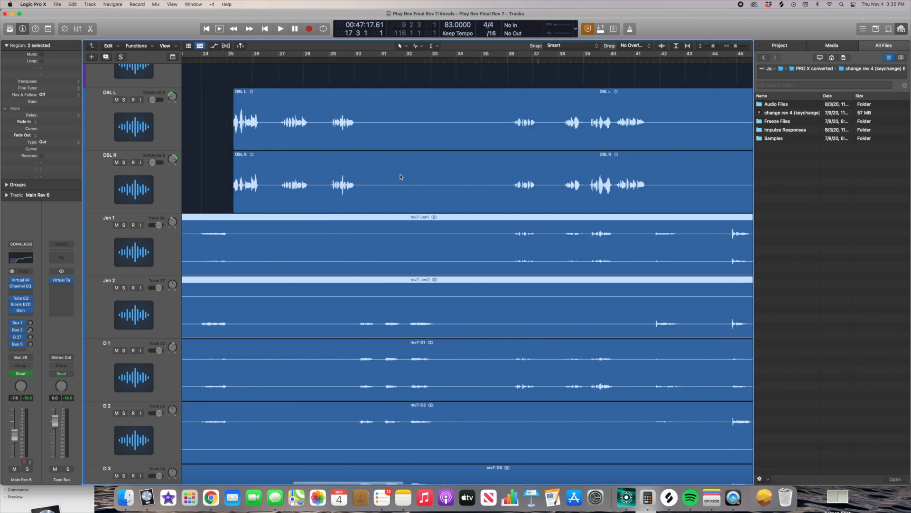
{"action": "scroll", "coordinate": [326, 171], "scroll_direction": "down", "scroll_amount": 2}
{"action": "scroll", "coordinate": [326, 171], "scroll_direction": "right", "scroll_amount": 10}
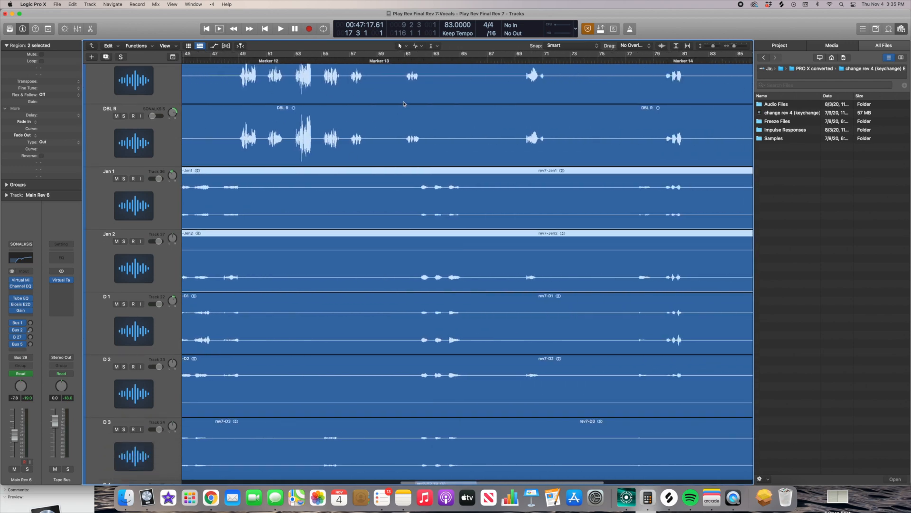
Solo the selected Jen 1 and Jen 2 regions and play them from about bar 62 to bar 65.
{"action": "key", "text": "ctrl+s"}
{"action": "left_click", "coordinate": [418, 61]}
{"action": "key", "text": "space"}
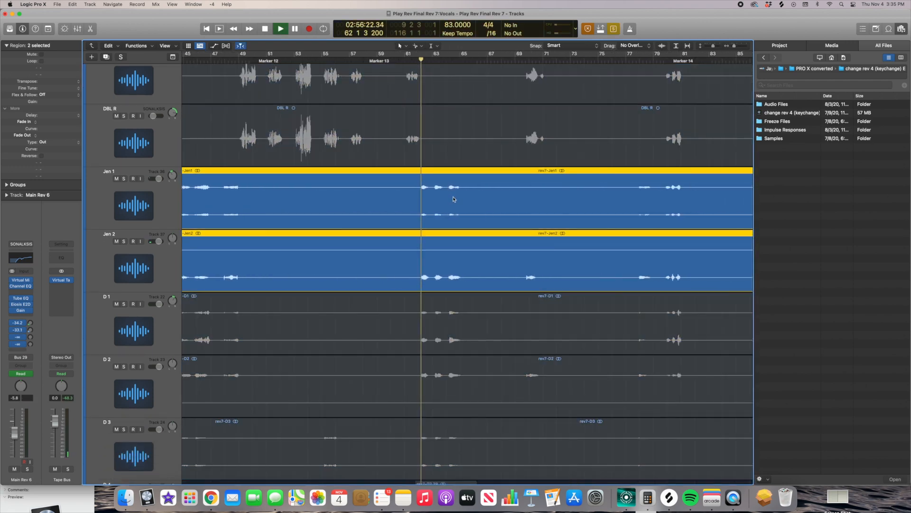
{"action": "key", "text": "super+Down"}
{"action": "key", "text": "super+Right"}
{"action": "key", "text": "super+Right"}
{"action": "scroll", "coordinate": [465, 238], "scroll_direction": "down", "scroll_amount": 5}
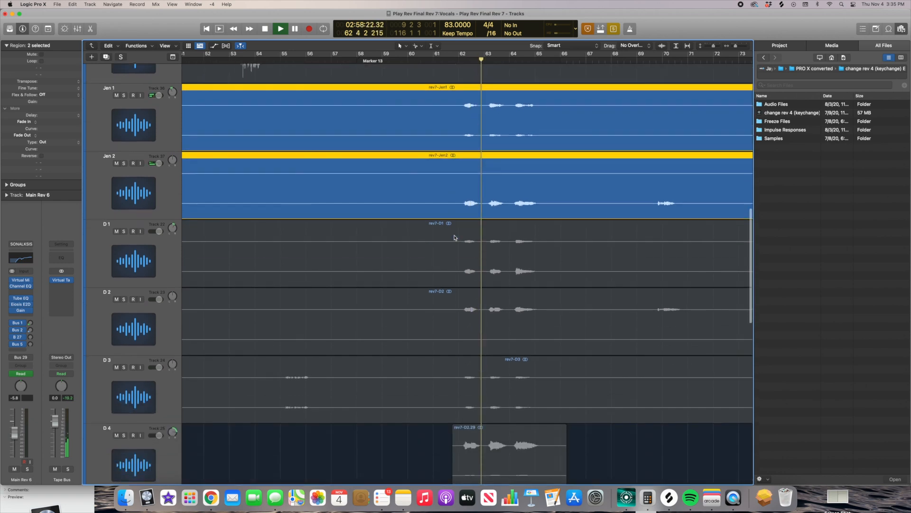
{"action": "scroll", "coordinate": [474, 238], "scroll_direction": "right", "scroll_amount": 3}
{"action": "scroll", "coordinate": [477, 238], "scroll_direction": "up", "scroll_amount": 5}
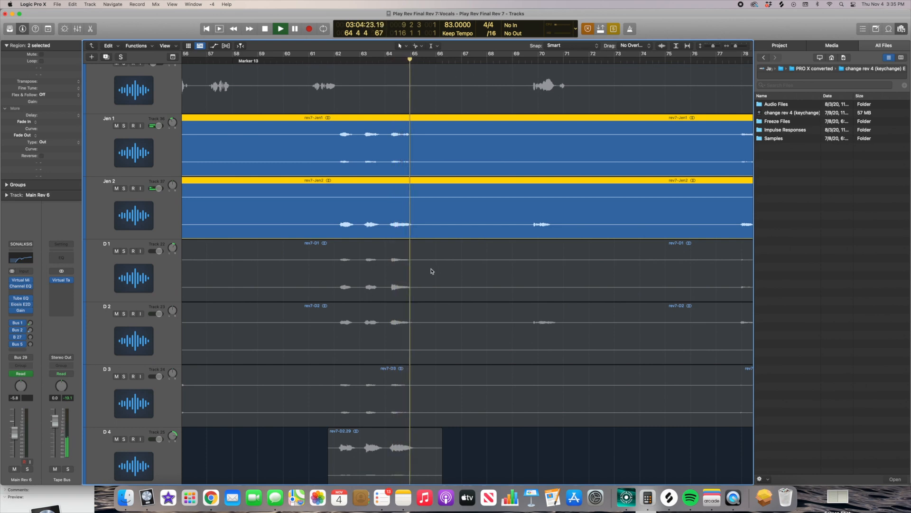
{"action": "key", "text": "space"}
Select the regions on the D 1, D 2, D 3 and D 4 tracks and play them soloed up to about bar 65.
{"action": "left_click", "coordinate": [390, 274]}
{"action": "left_click", "coordinate": [387, 311], "text": "shift"}
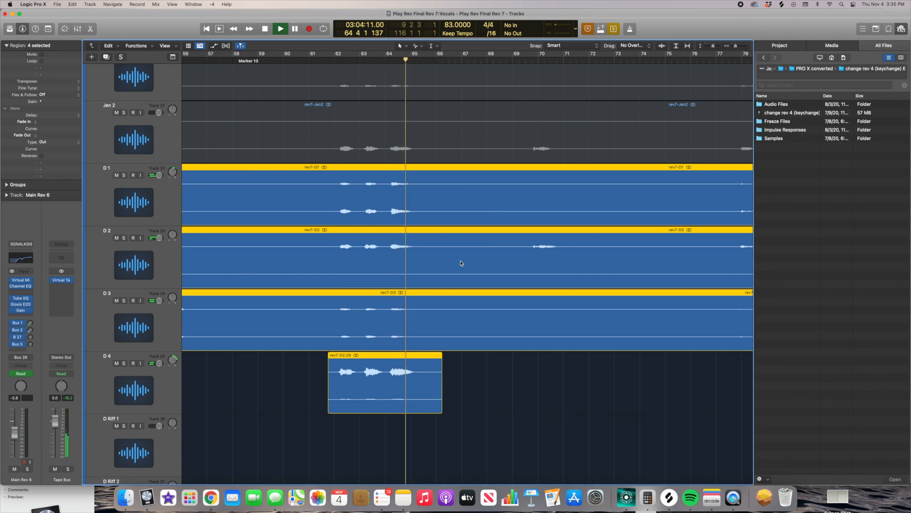
{"action": "key", "text": "super+Left"}
{"action": "key", "text": "super+Left"}
{"action": "key", "text": "super+Left"}
{"action": "key", "text": "super+Left"}
{"action": "scroll", "coordinate": [463, 269], "scroll_direction": "up", "scroll_amount": 3}
{"action": "key", "text": "space"}
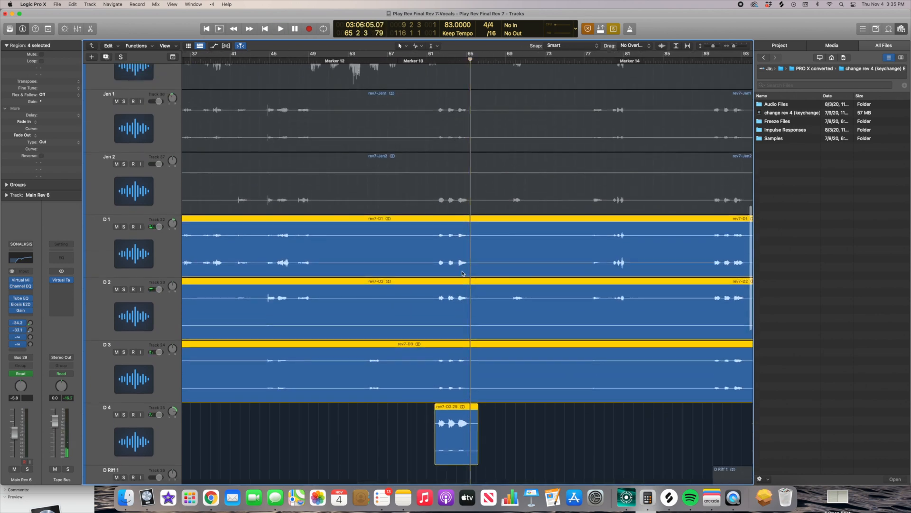
Turn off solo and look over the full length of the Jen and D vocal regions.
{"action": "key", "text": "ctrl+s"}
{"action": "key", "text": "super+Up"}
{"action": "key", "text": "super+Up"}
{"action": "key", "text": "super+Left"}
{"action": "key", "text": "super+Left"}
{"action": "key", "text": "super+Down"}
{"action": "key", "text": "super+Down"}
{"action": "key", "text": "super+Down"}
{"action": "scroll", "coordinate": [353, 288], "scroll_direction": "up", "scroll_amount": 2}
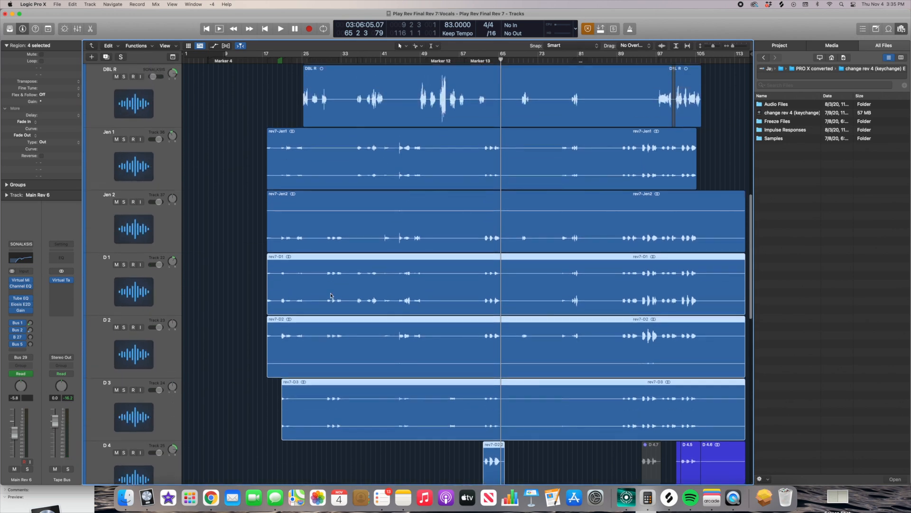
Examine the Jen and D regions, plus the D Riff, J group, claps and Group Vocals tracks around Markers 12 to 14.
{"action": "scroll", "coordinate": [442, 428], "scroll_direction": "right", "scroll_amount": 1}
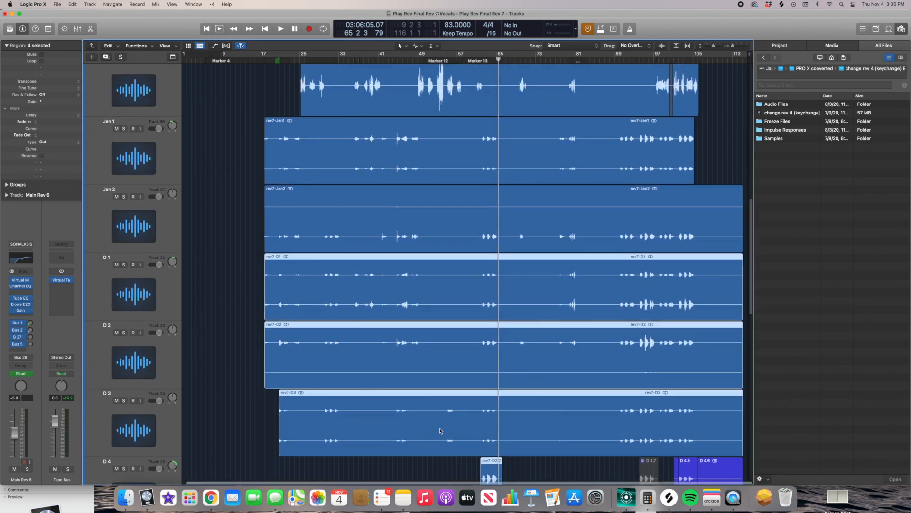
{"action": "scroll", "coordinate": [480, 246], "scroll_direction": "left", "scroll_amount": 1}
{"action": "scroll", "coordinate": [520, 228], "scroll_direction": "right", "scroll_amount": 1}
{"action": "key", "text": "super+Right"}
{"action": "key", "text": "super+Right"}
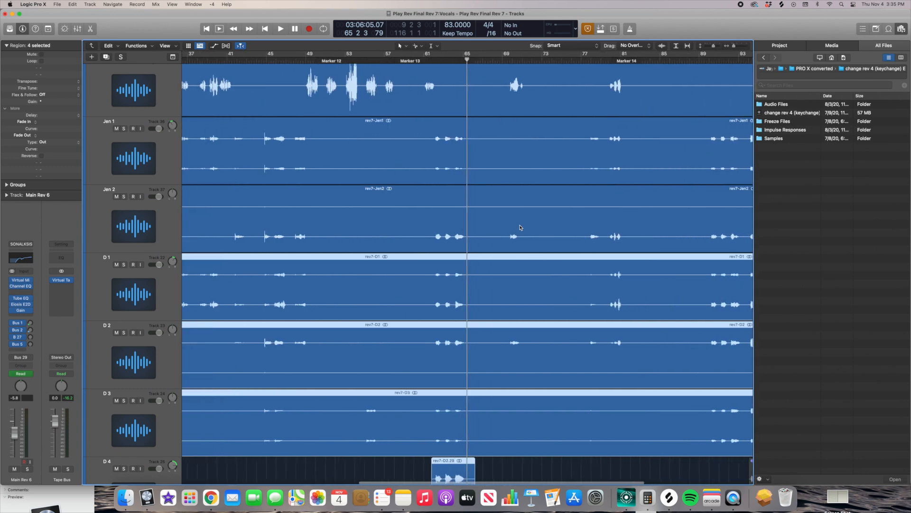
{"action": "key", "text": "super+Up"}
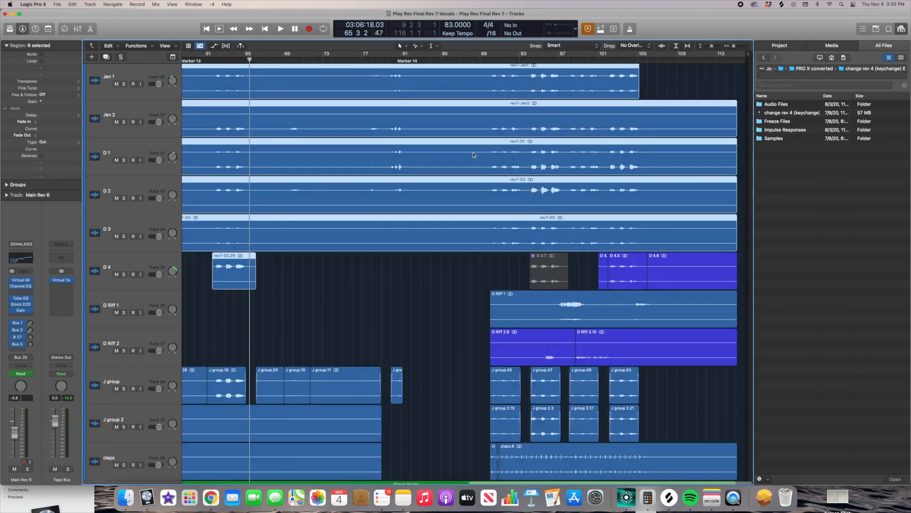
{"action": "scroll", "coordinate": [532, 251], "scroll_direction": "down", "scroll_amount": 8}
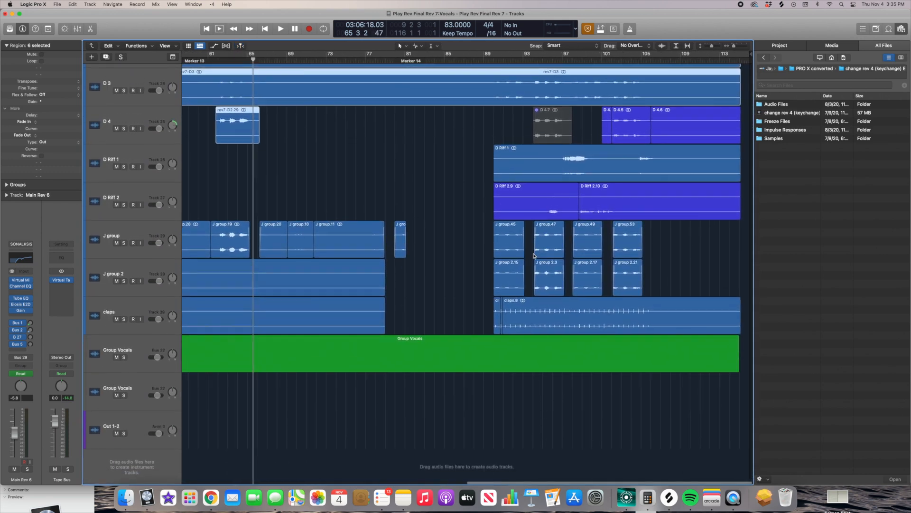
{"action": "scroll", "coordinate": [532, 249], "scroll_direction": "left", "scroll_amount": 5}
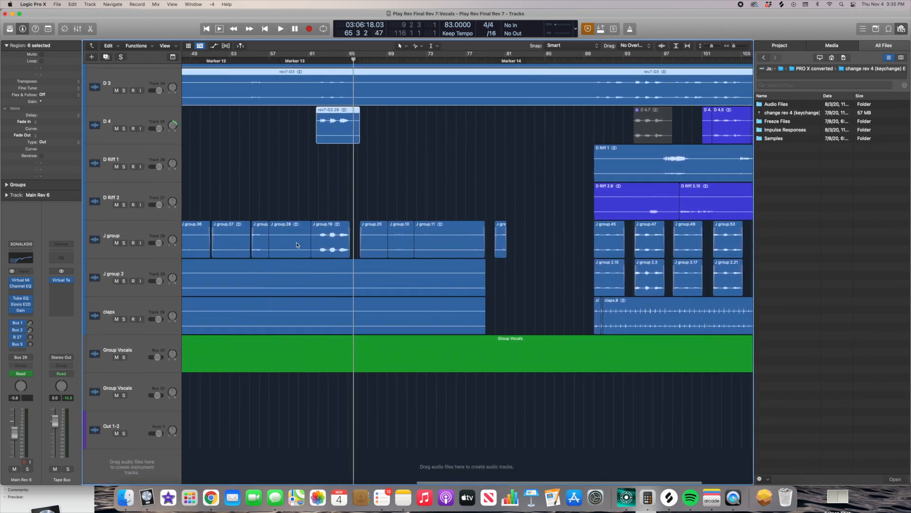
Select the five J group regions between about bars 55 and 72.
{"action": "left_click_drag", "start_coordinate": [407, 196], "coordinate": [262, 256]}
{"action": "key", "text": "super+Down"}
{"action": "key", "text": "super+Down"}
{"action": "key", "text": "super+Down"}
{"action": "key", "text": "super+Down"}
{"action": "key", "text": "super+Down"}
{"action": "key", "text": "super+Right"}
{"action": "key", "text": "super+Right"}
{"action": "key", "text": "super+Right"}
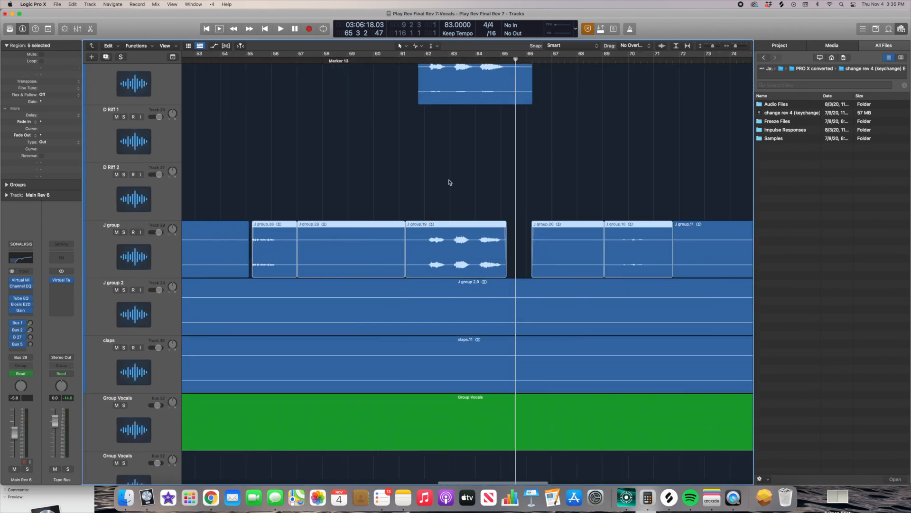
Solo the selected J group regions and play them from about bar 62.
{"action": "key", "text": "ctrl+s"}
{"action": "left_click", "coordinate": [425, 60]}
{"action": "key", "text": "space"}
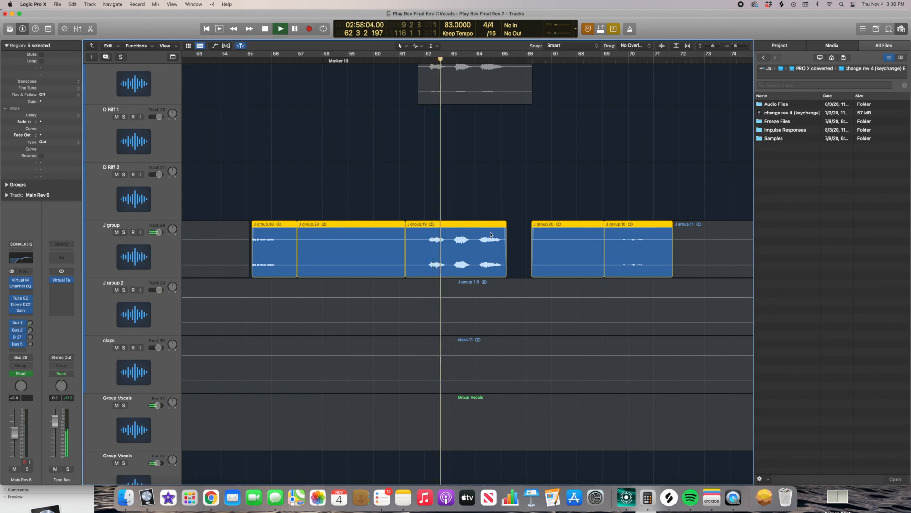
{"action": "scroll", "coordinate": [490, 230], "scroll_direction": "right", "scroll_amount": 3}
{"action": "scroll", "coordinate": [480, 191], "scroll_direction": "right", "scroll_amount": 2}
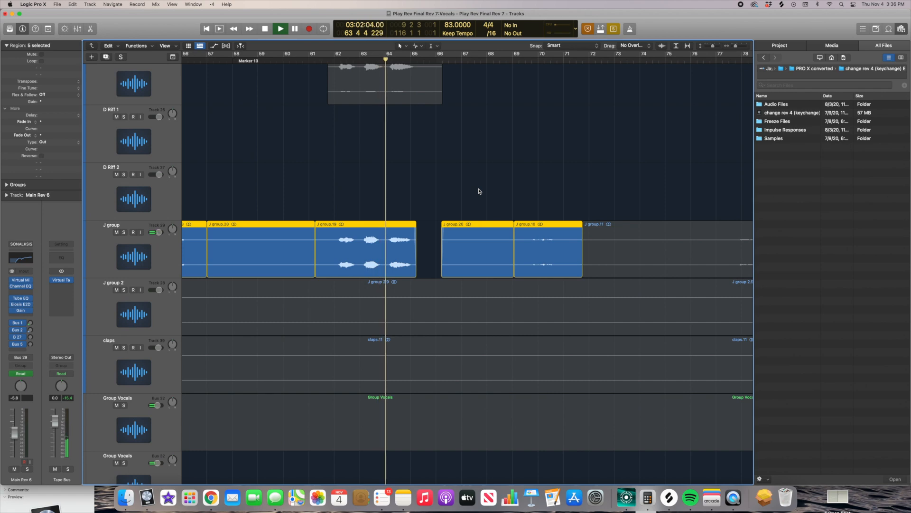
Stop playback, turn off solo and look over the J group, claps and Group Vocals tracks from about bar 49 onward.
{"action": "key", "text": "space"}
{"action": "key", "text": "super+Left"}
{"action": "key", "text": "super+Left"}
{"action": "key", "text": "super+Left"}
{"action": "key", "text": "super+Up"}
{"action": "key", "text": "super+Up"}
{"action": "key", "text": "super+Up"}
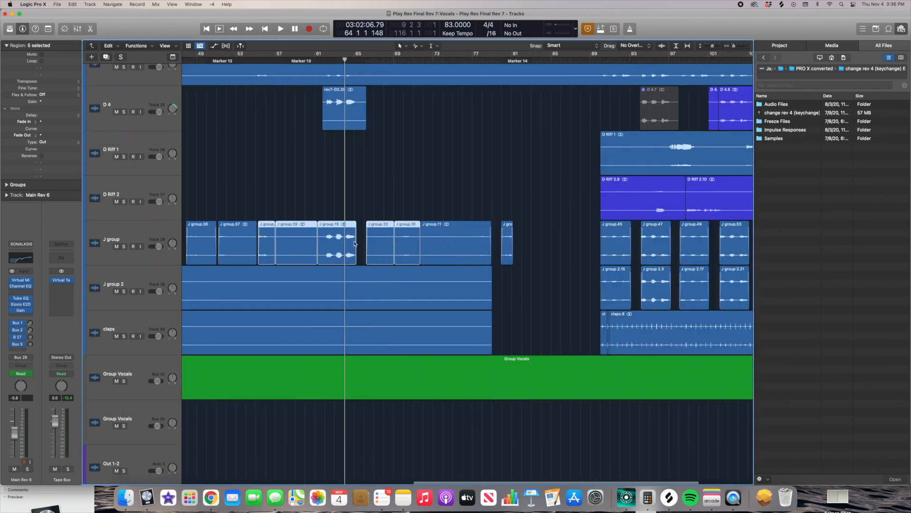
Examine the D 4, D Riff, J group and claps regions across about bars 21 to 105.
{"action": "scroll", "coordinate": [349, 244], "scroll_direction": "left", "scroll_amount": 10}
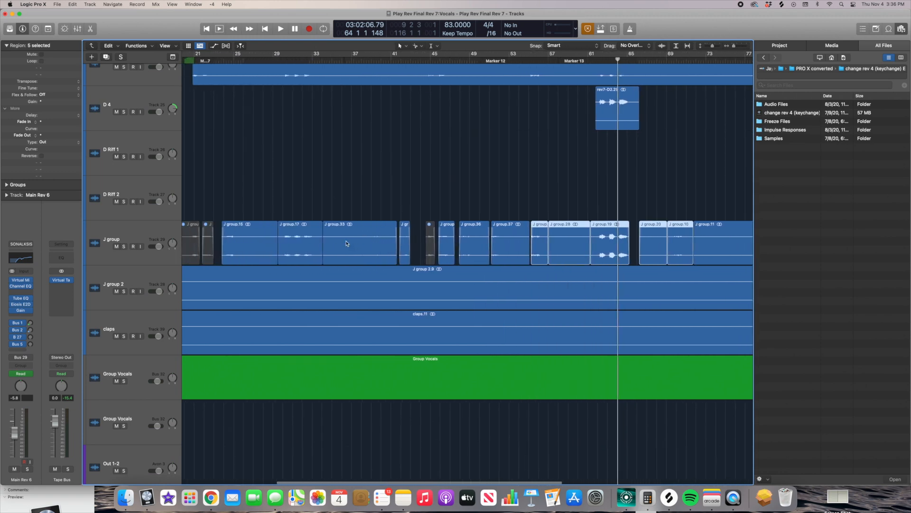
{"action": "key", "text": "super+Up"}
{"action": "scroll", "coordinate": [548, 178], "scroll_direction": "right", "scroll_amount": 10}
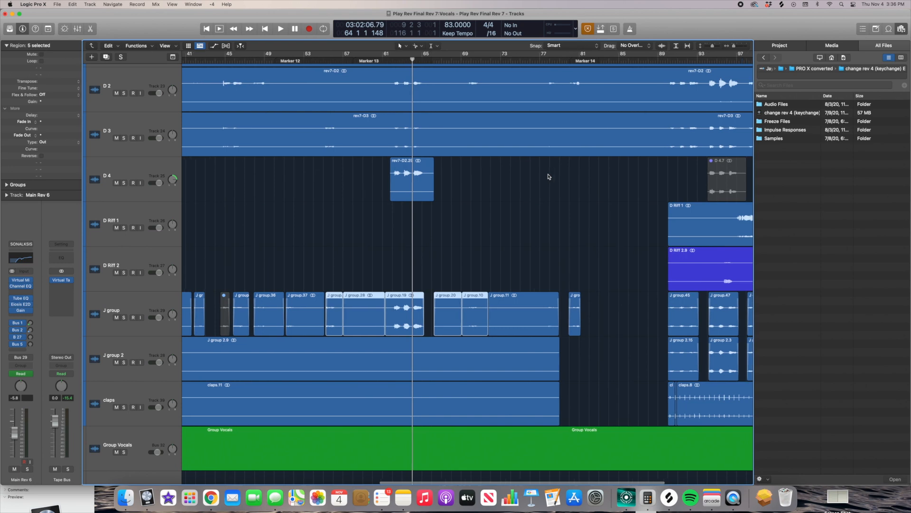
{"action": "scroll", "coordinate": [548, 177], "scroll_direction": "right", "scroll_amount": 1}
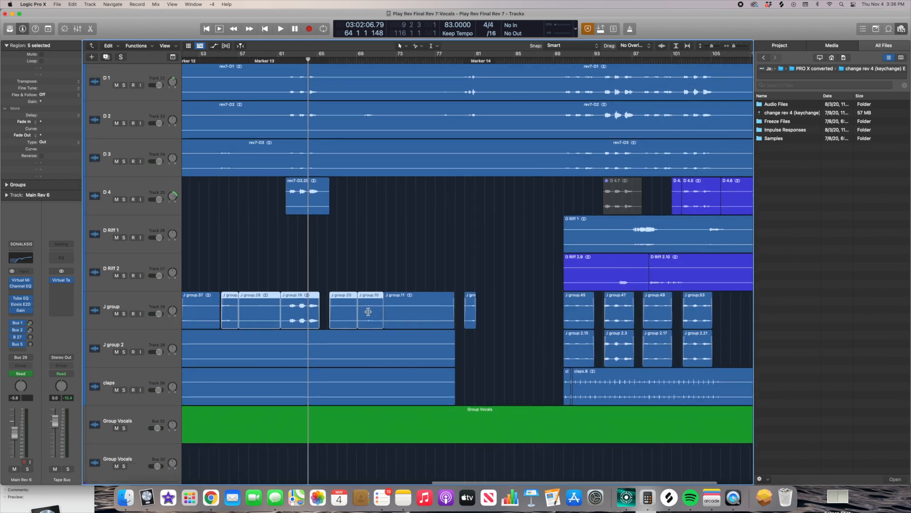
{"action": "scroll", "coordinate": [357, 216], "scroll_direction": "left", "scroll_amount": 4}
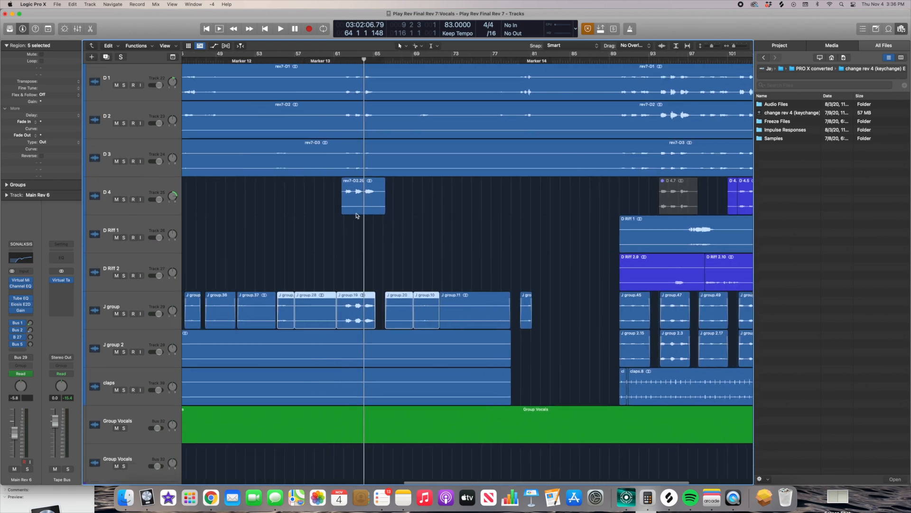
{"action": "scroll", "coordinate": [366, 281], "scroll_direction": "left", "scroll_amount": 18}
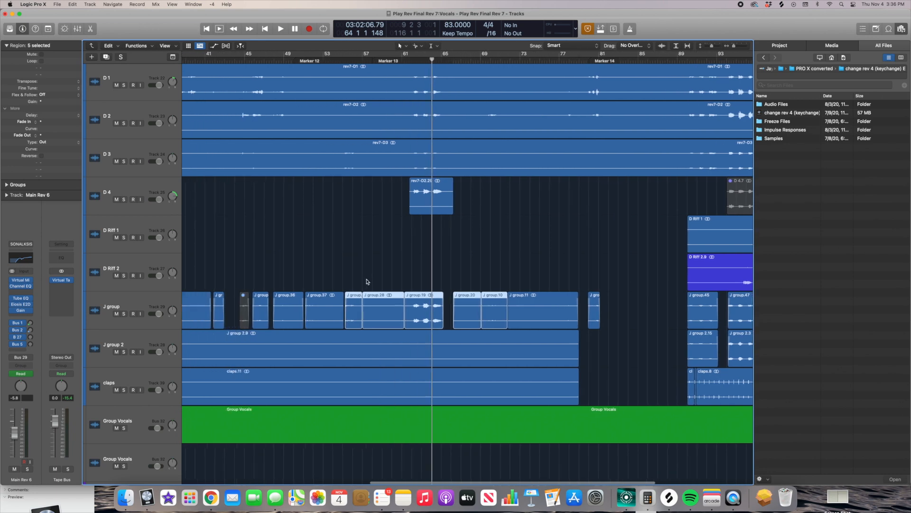
{"action": "scroll", "coordinate": [366, 281], "scroll_direction": "right", "scroll_amount": 4}
{"action": "scroll", "coordinate": [366, 281], "scroll_direction": "right", "scroll_amount": 20}
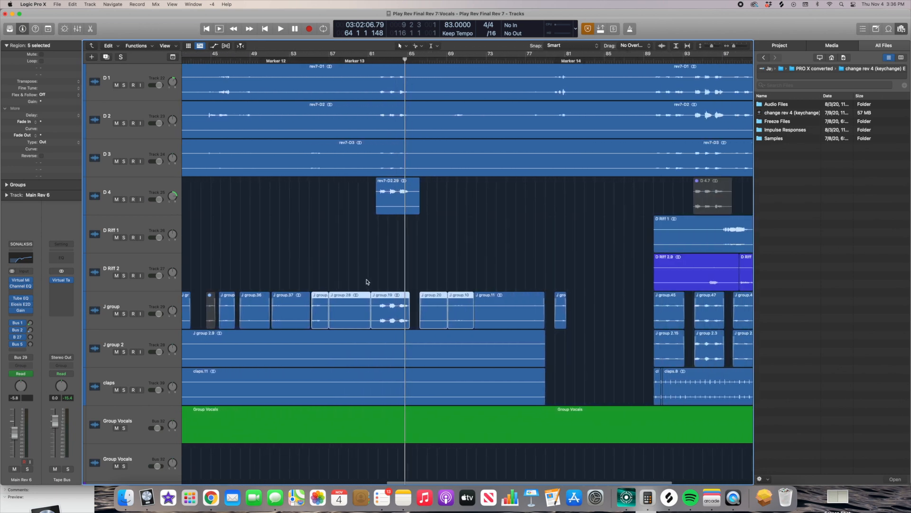
Move the playhead to bar 89 and select the Jen, D, D Riff, J group and claps regions that sound in the final section.
{"action": "left_click", "coordinate": [486, 61]}
{"action": "scroll", "coordinate": [557, 252], "scroll_direction": "up", "scroll_amount": 4}
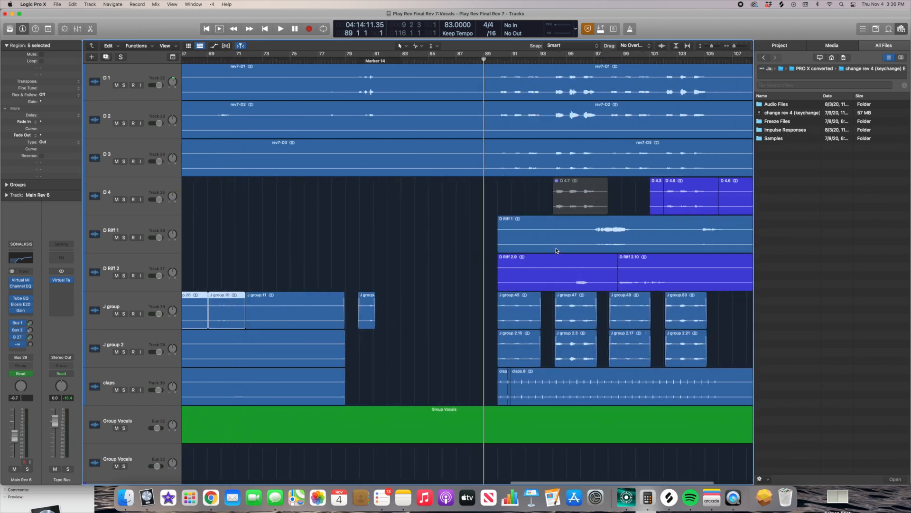
{"action": "scroll", "coordinate": [559, 253], "scroll_direction": "right", "scroll_amount": 8}
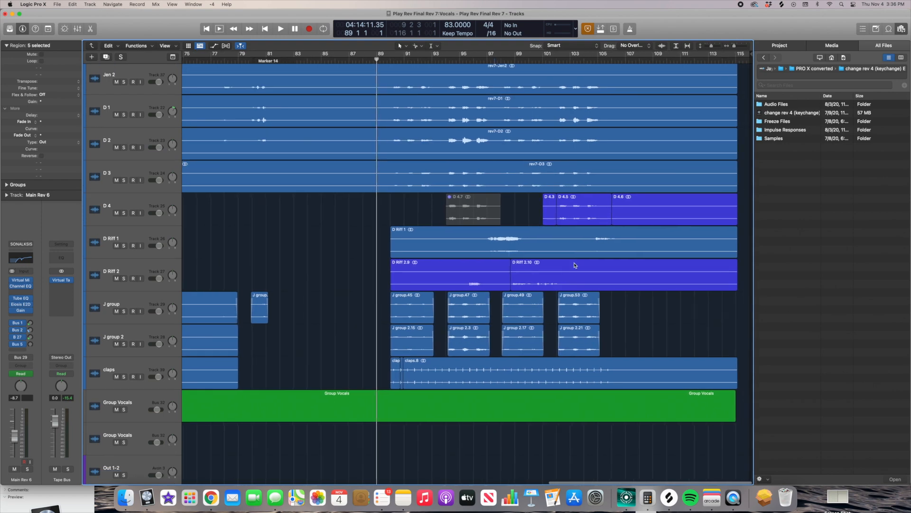
{"action": "key", "text": "super+Down"}
{"action": "key", "text": "super+Down"}
{"action": "scroll", "coordinate": [579, 283], "scroll_direction": "up", "scroll_amount": 3}
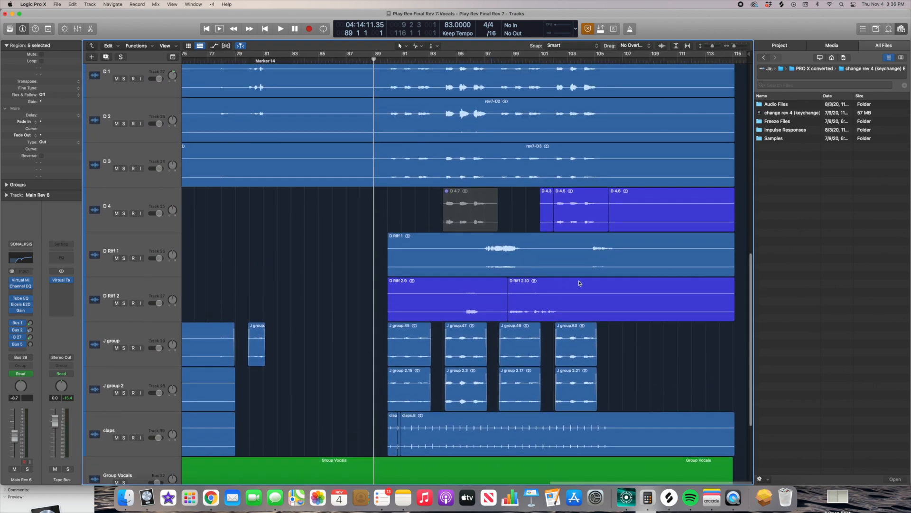
{"action": "scroll", "coordinate": [579, 283], "scroll_direction": "up", "scroll_amount": 3}
{"action": "scroll", "coordinate": [579, 283], "scroll_direction": "down", "scroll_amount": 4}
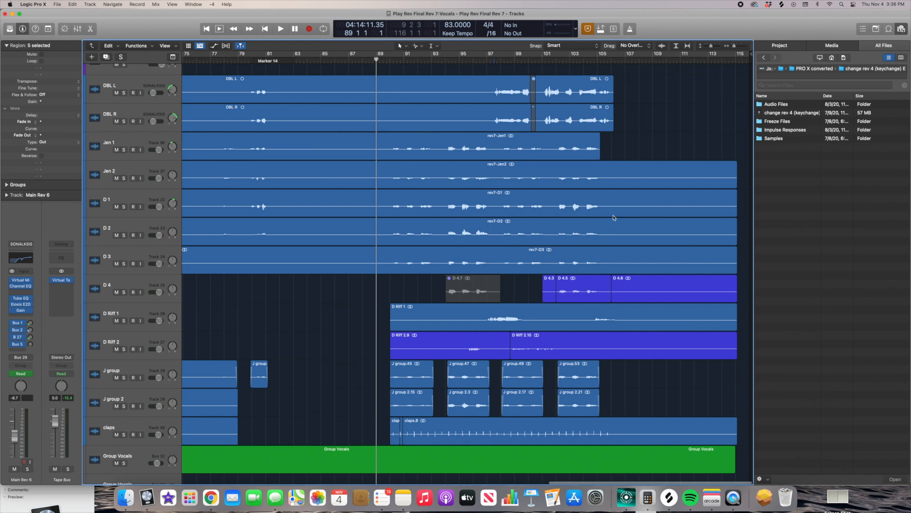
{"action": "left_click_drag", "start_coordinate": [705, 145], "coordinate": [336, 441]}
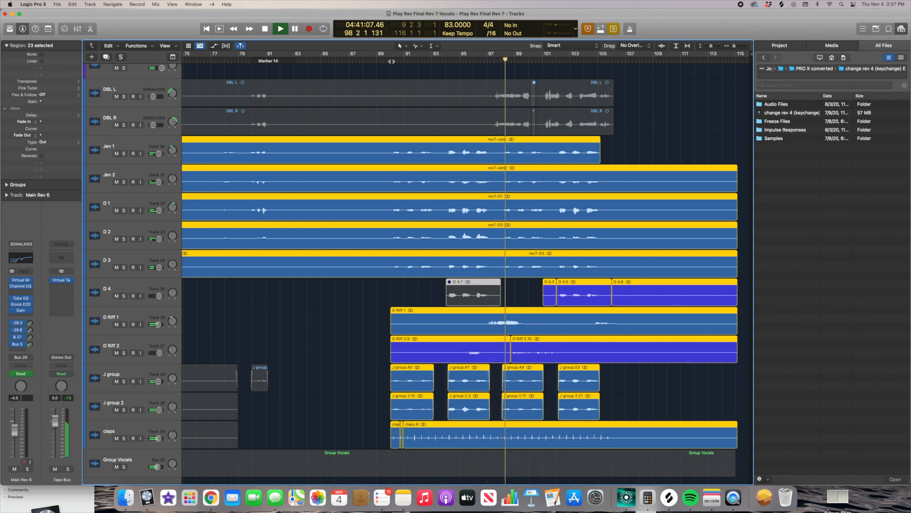
Listen to the soloed Jen, D, D Riff, J group and claps regions up to about bar 102, and stop playback.
{"action": "scroll", "coordinate": [494, 156], "scroll_direction": "right", "scroll_amount": 1}
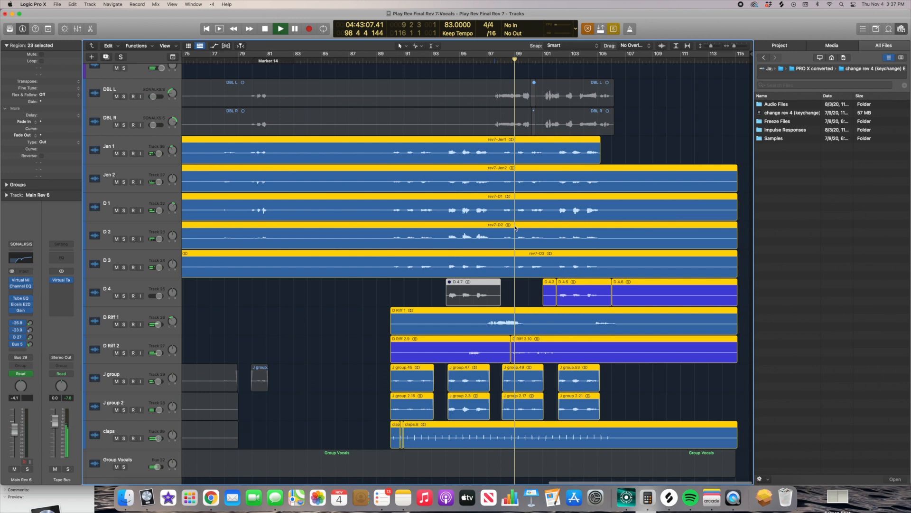
{"action": "key", "text": "super+Down"}
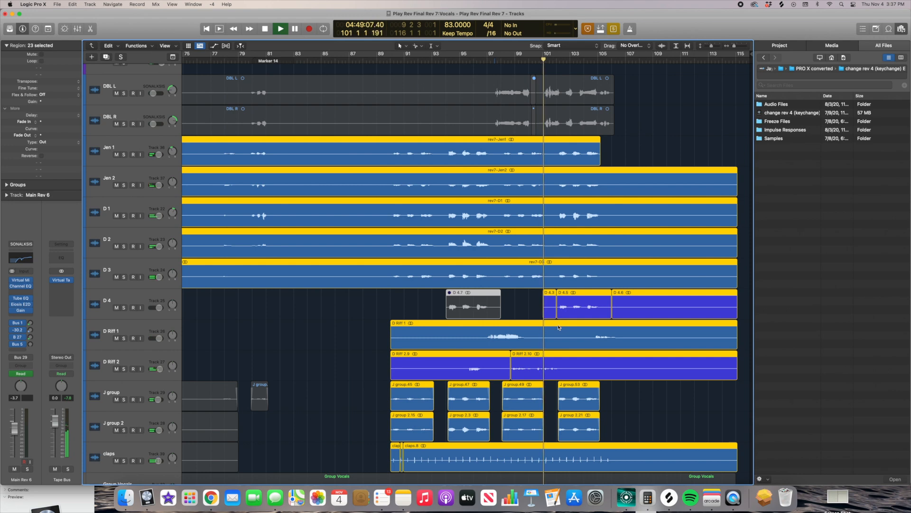
{"action": "key", "text": "super+Right"}
{"action": "key", "text": "super+Down"}
{"action": "scroll", "coordinate": [559, 327], "scroll_direction": "down", "scroll_amount": 3}
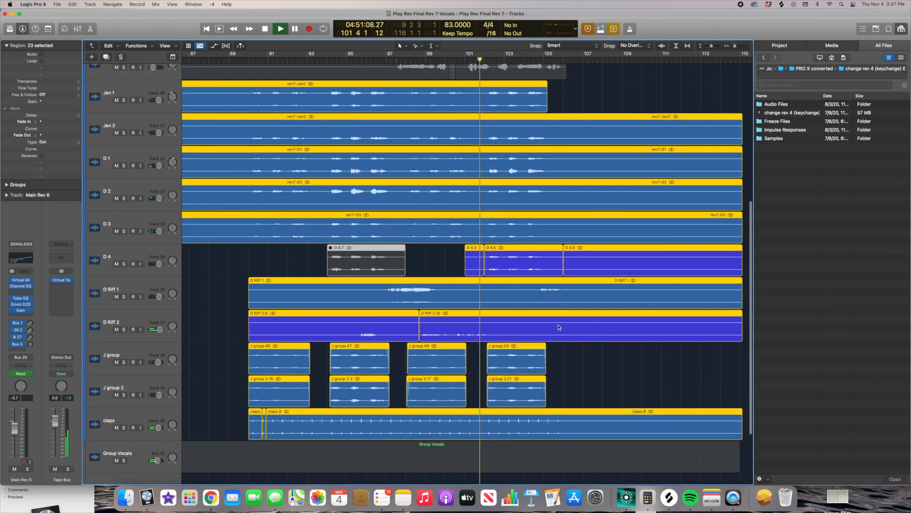
{"action": "key", "text": "space"}
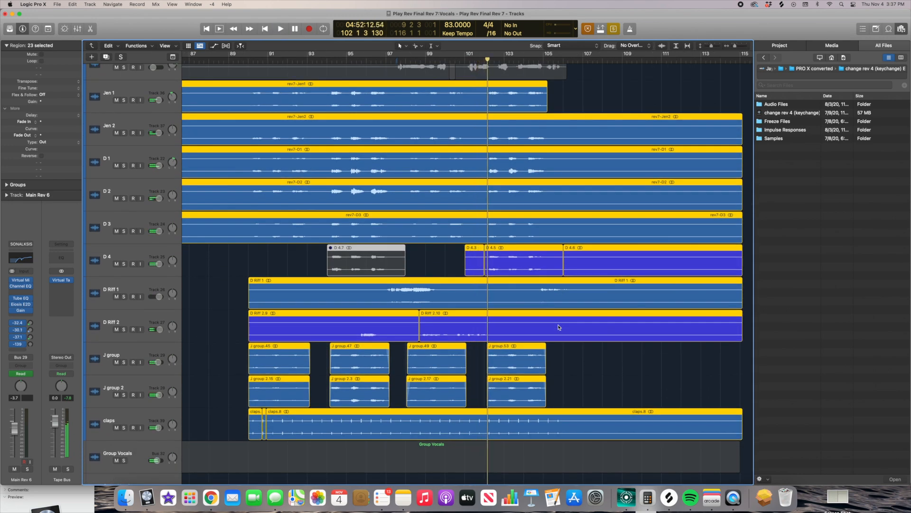
Select the D Riff 1 region alone so that it is the only soloed region.
{"action": "key", "text": "super+Left"}
{"action": "key", "text": "super+Up"}
{"action": "scroll", "coordinate": [569, 322], "scroll_direction": "up", "scroll_amount": 2}
{"action": "scroll", "coordinate": [569, 323], "scroll_direction": "up", "scroll_amount": 2}
{"action": "key", "text": "super+Down"}
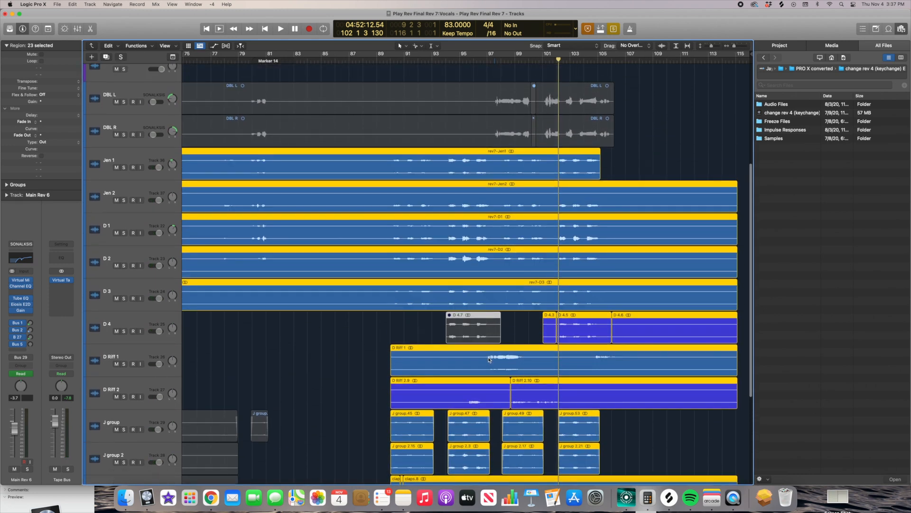
{"action": "scroll", "coordinate": [488, 358], "scroll_direction": "down", "scroll_amount": 2}
{"action": "key", "text": "super+Up"}
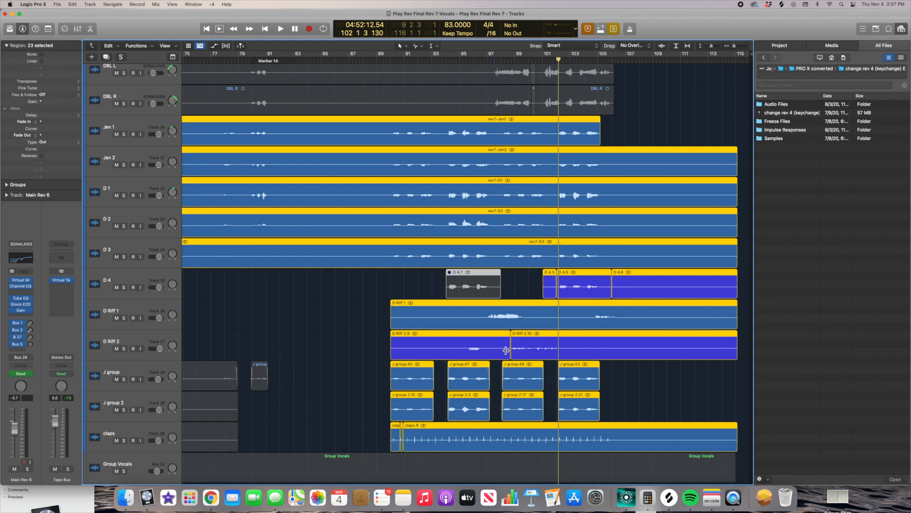
{"action": "left_click", "coordinate": [534, 309]}
{"action": "key", "text": "super+Down"}
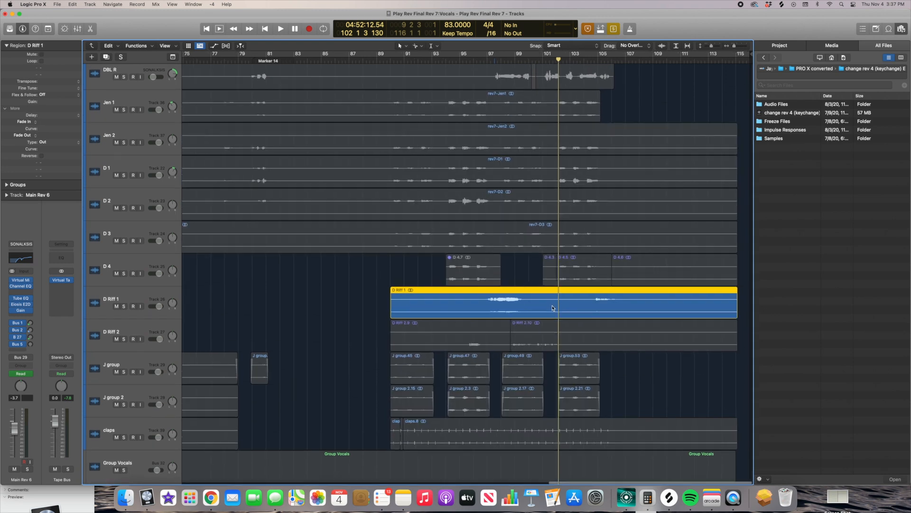
{"action": "key", "text": "super+Down"}
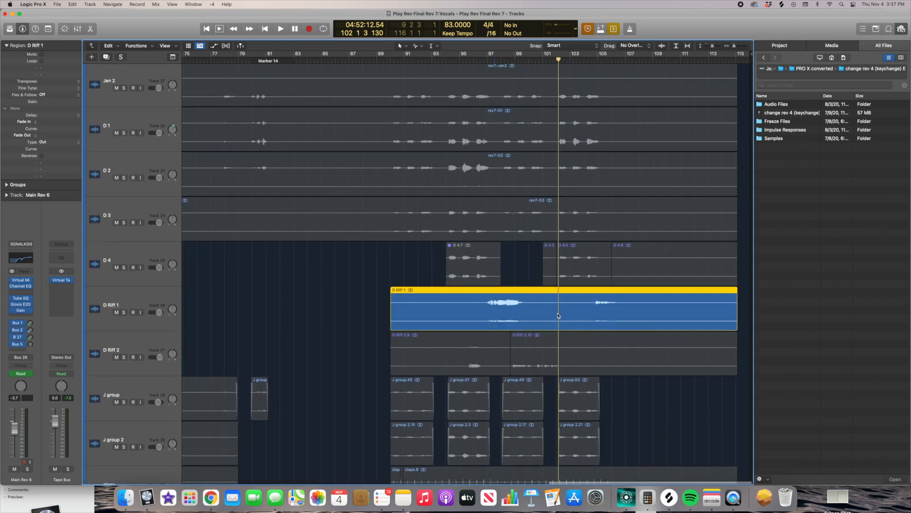
Turn off solo and leave the Vocals folder to return to the session's top-level tracks.
{"action": "key", "text": "ctrl+s"}
{"action": "key", "text": "super+Left"}
{"action": "key", "text": "super+Up"}
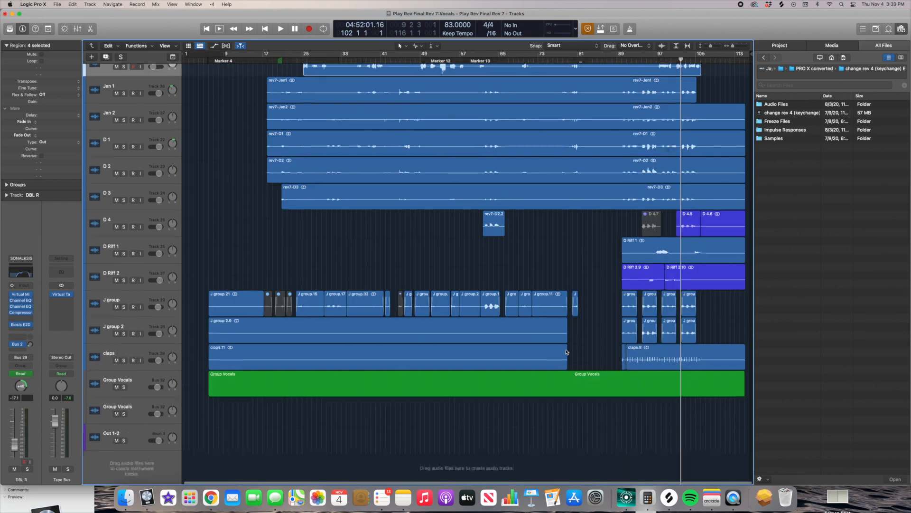
{"action": "scroll", "coordinate": [566, 353], "scroll_direction": "up", "scroll_amount": 5}
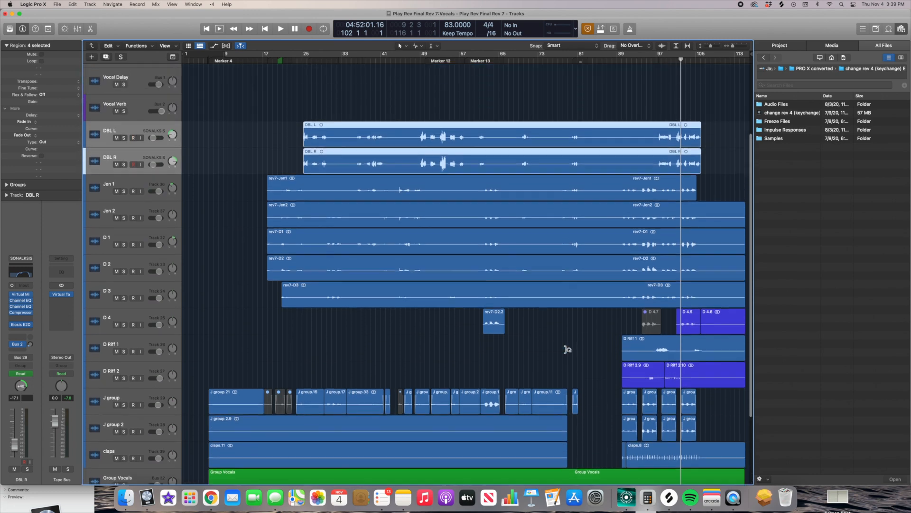
{"action": "left_click", "coordinate": [567, 353]}
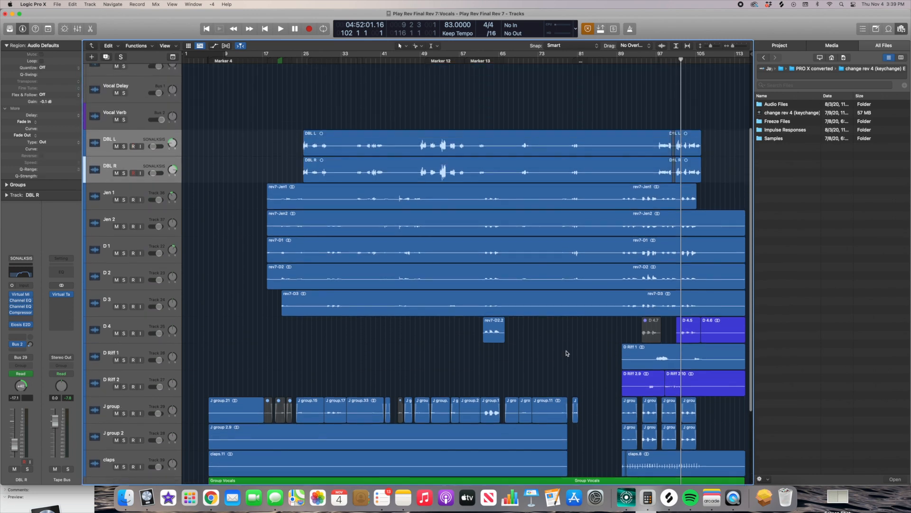
{"action": "double_click", "coordinate": [566, 353]}
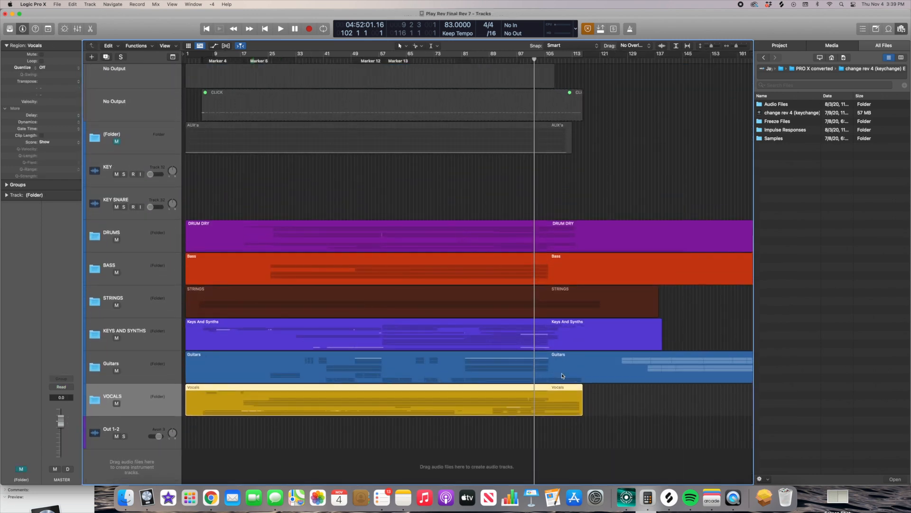